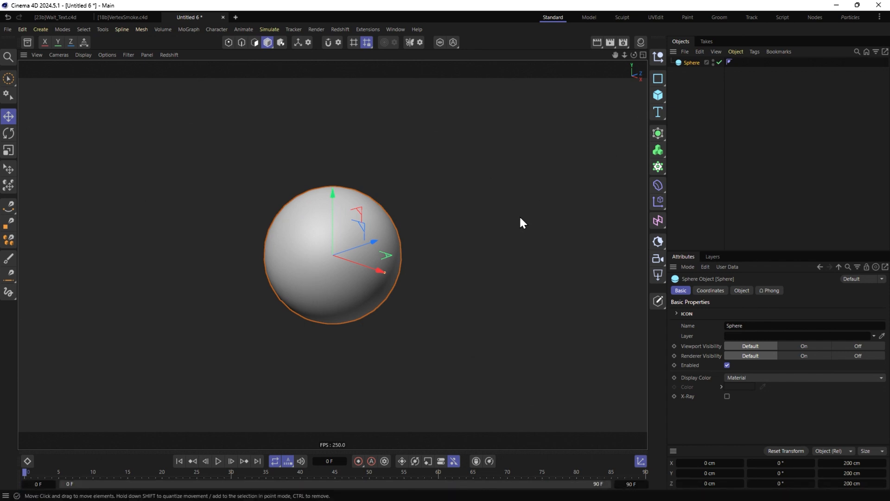
Step: Set the sphere's radius to 25 cm
left_click(741, 291)
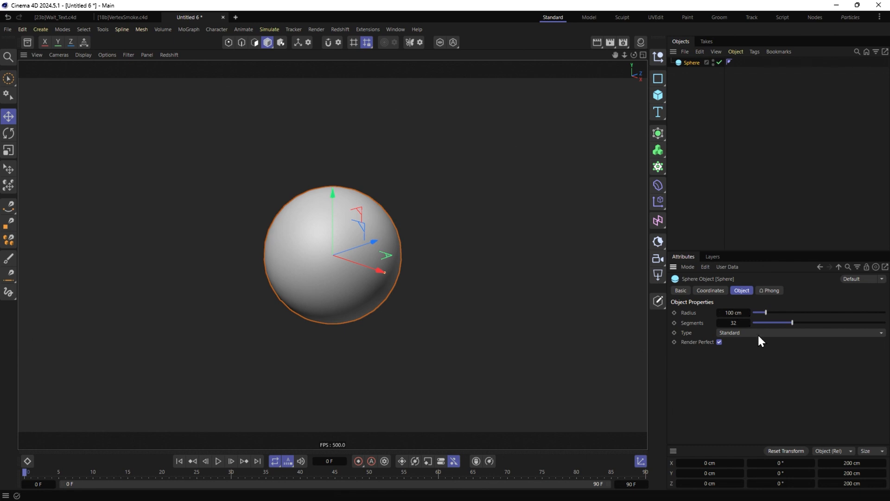
double_click(738, 312)
type("25")
key("Return")
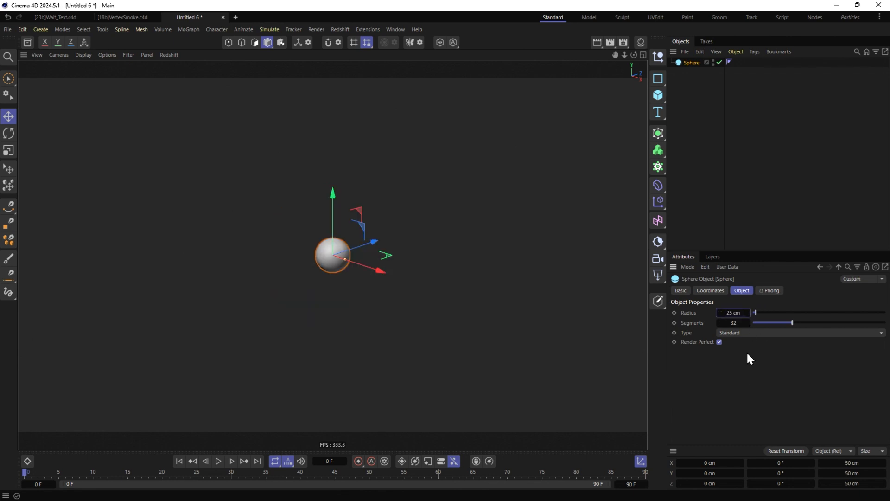
Step: Add an RKT Field Driver tag to the sphere and move the RKT Noise object out to the top of the hierarchy
right_click(689, 62)
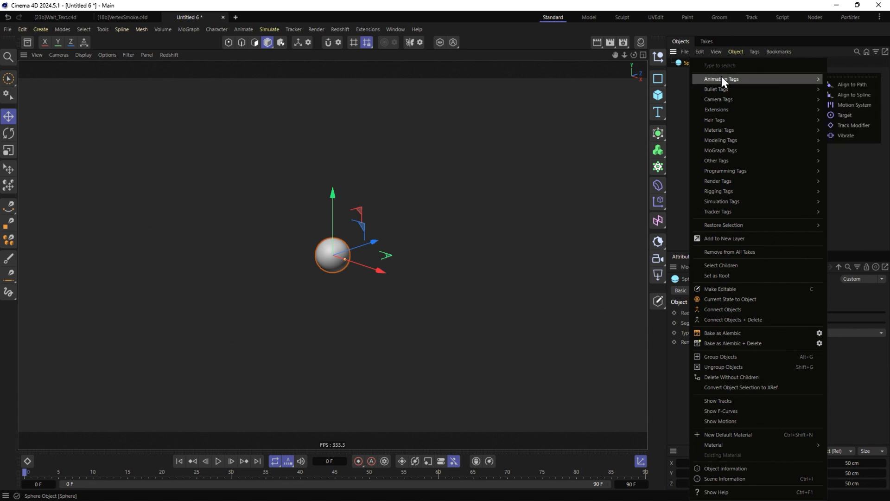
mouse_move(723, 109)
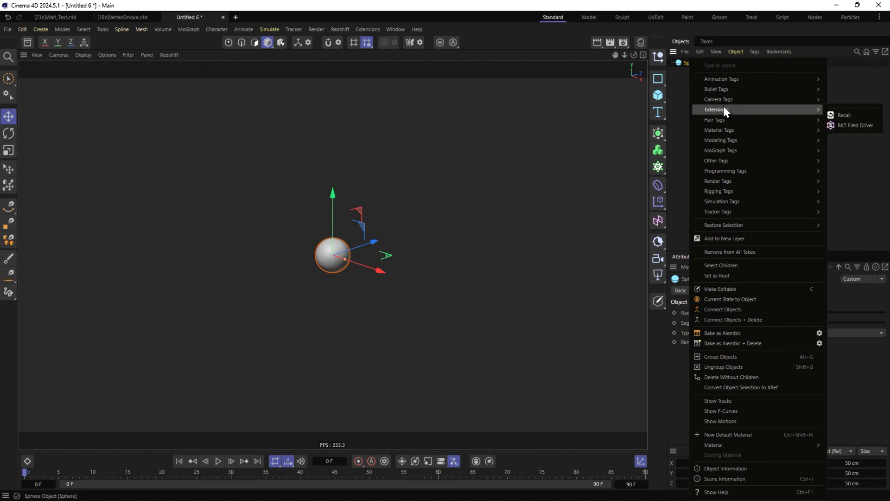
left_click(861, 125)
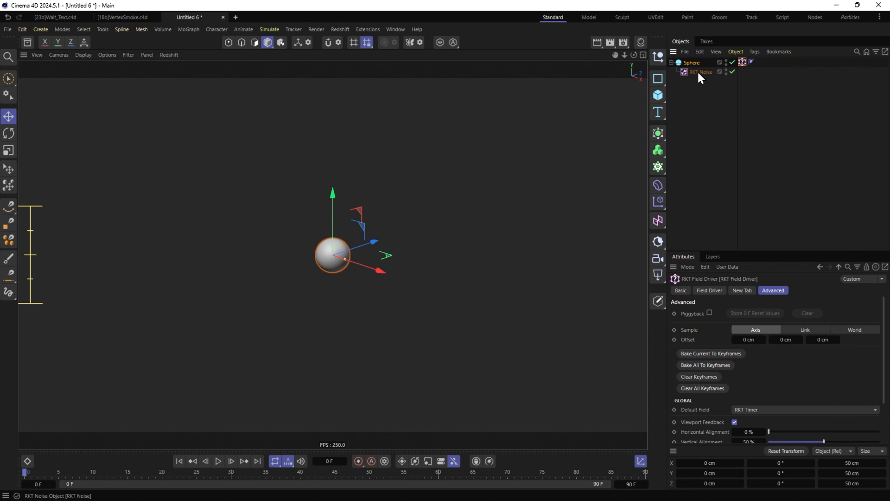
left_click_drag(699, 61, 700, 61)
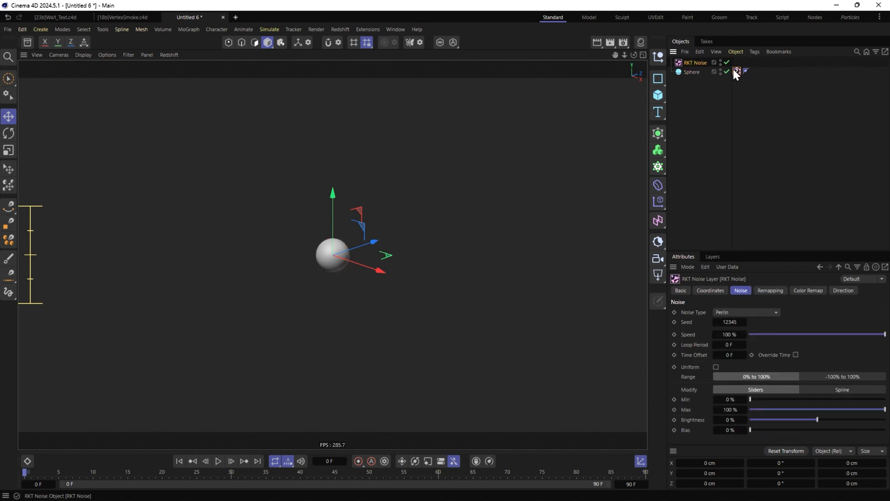
Step: Link the sphere's field driver to its Position using the RKT Noise layer
left_click(710, 290)
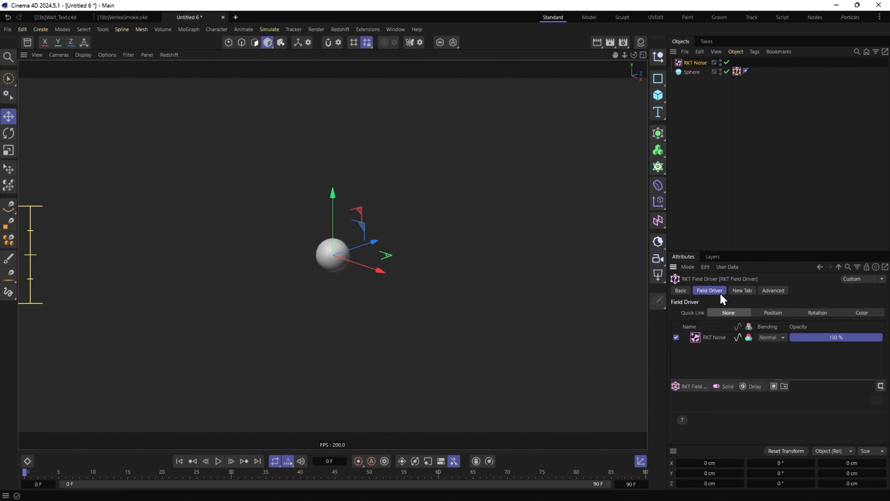
left_click(783, 378)
left_click(776, 310)
left_click(750, 399)
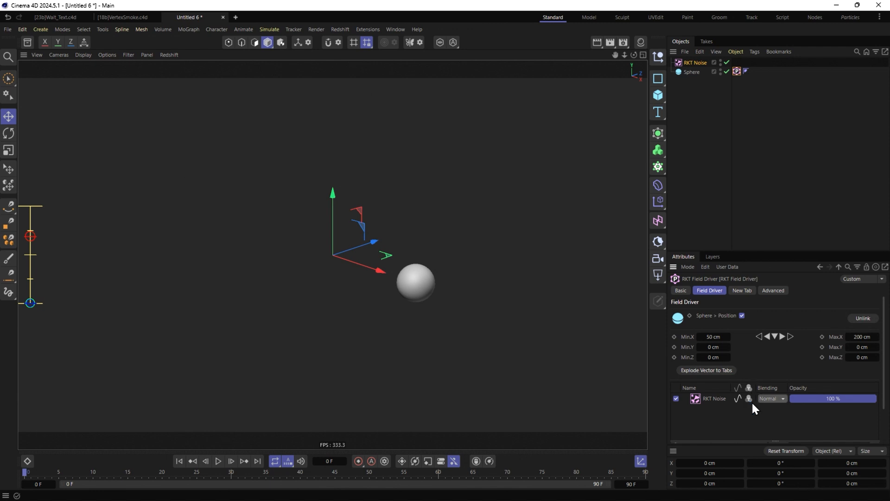
Step: Play the animation and set the driver's position range to -200 cm minimum and 200 cm maximum on all three axes
left_click(218, 461)
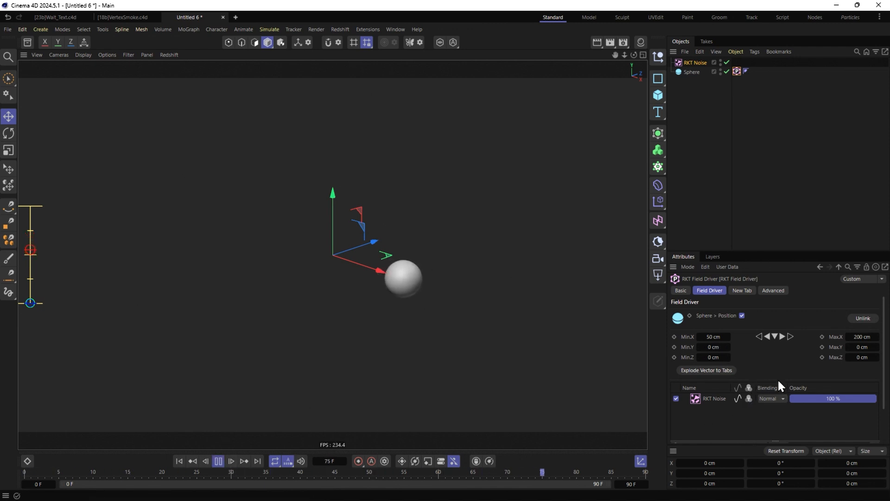
left_click(773, 335)
left_click(758, 336)
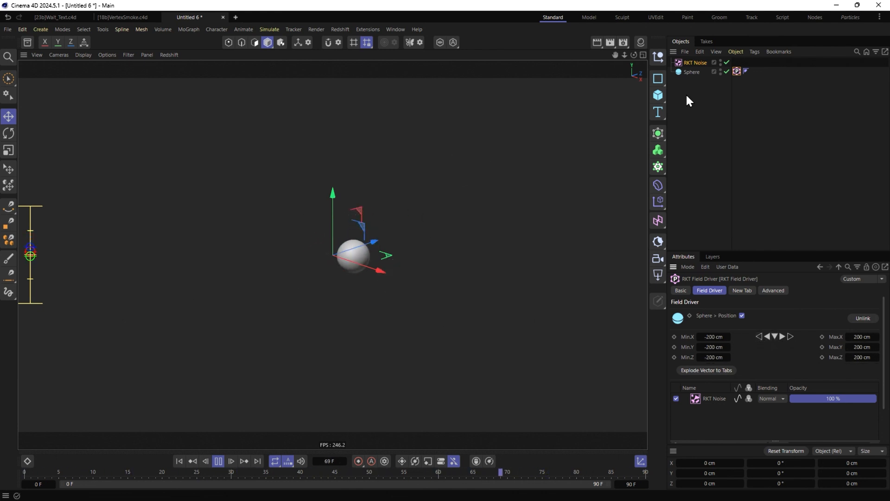
Step: Raise the bias of the RKT Noise object to 18%
left_click(693, 64)
left_click(773, 430)
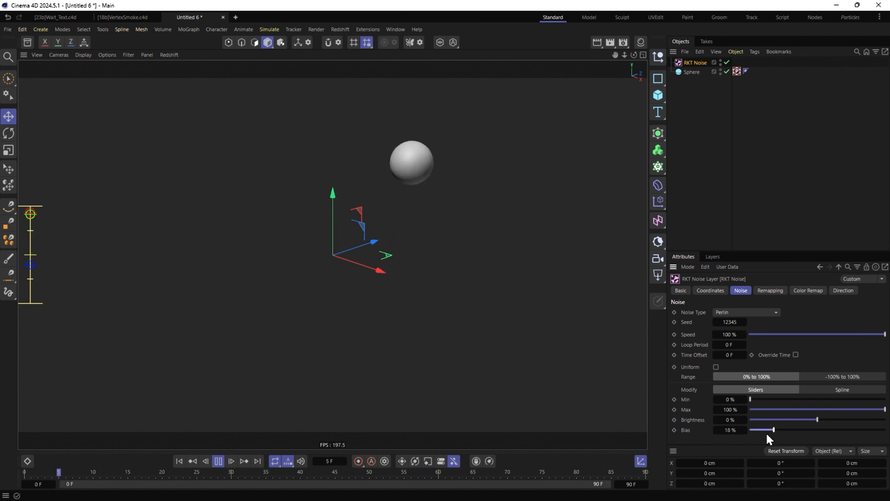
Step: Extend the end of the animation timeline to frame 999
left_click(632, 484)
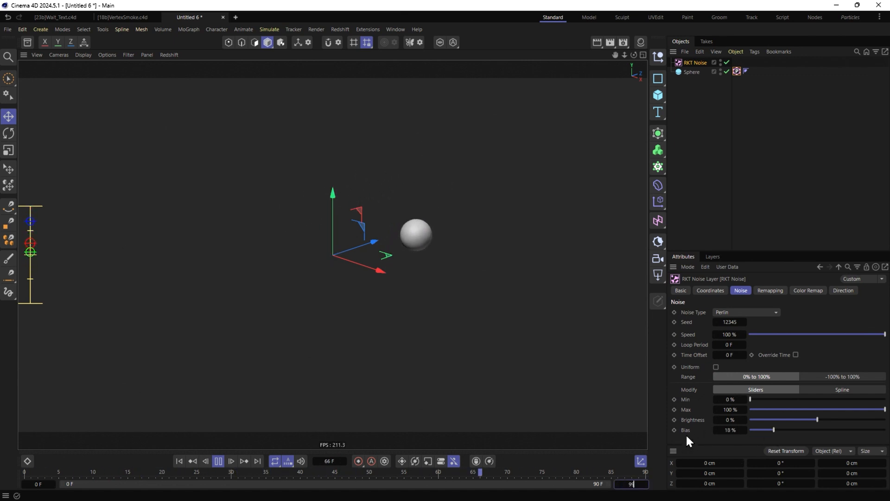
type("999")
key("Return")
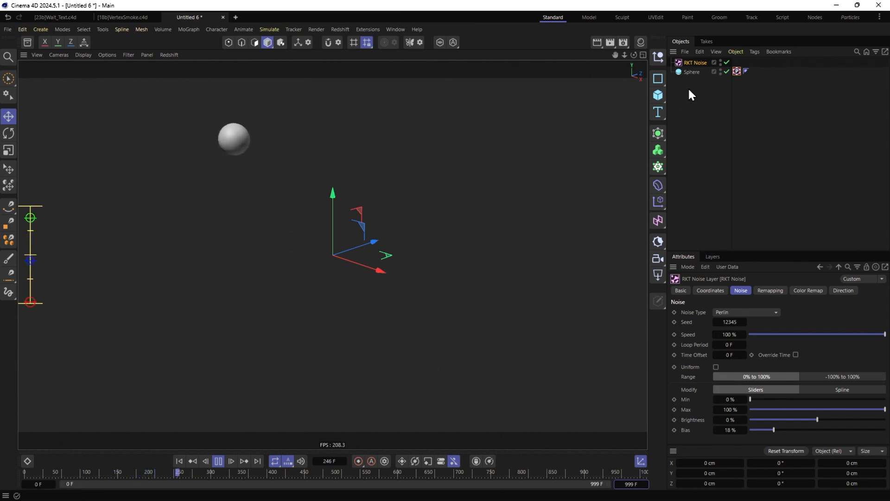
Step: Add a Group Field containing RKT Noise to the sphere's field driver, and place it above the sphere with RKT Noise as its child
left_click(687, 71)
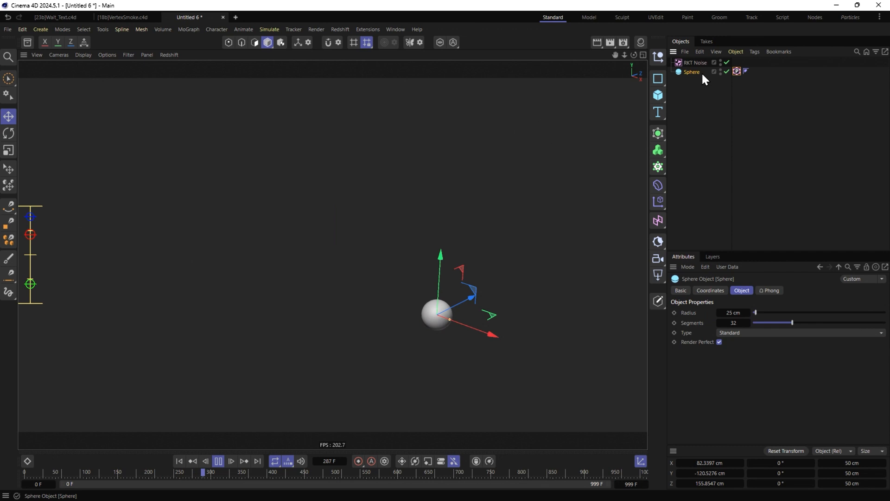
left_click(737, 72)
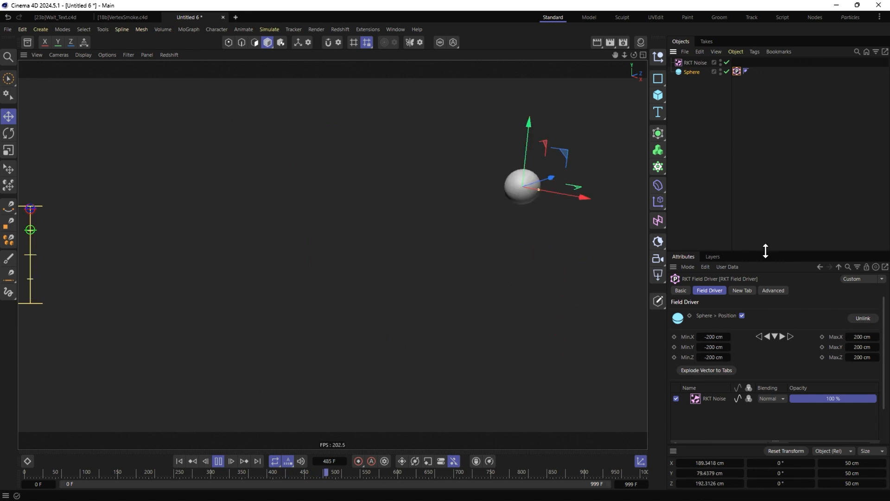
left_click_drag(767, 252, 774, 141)
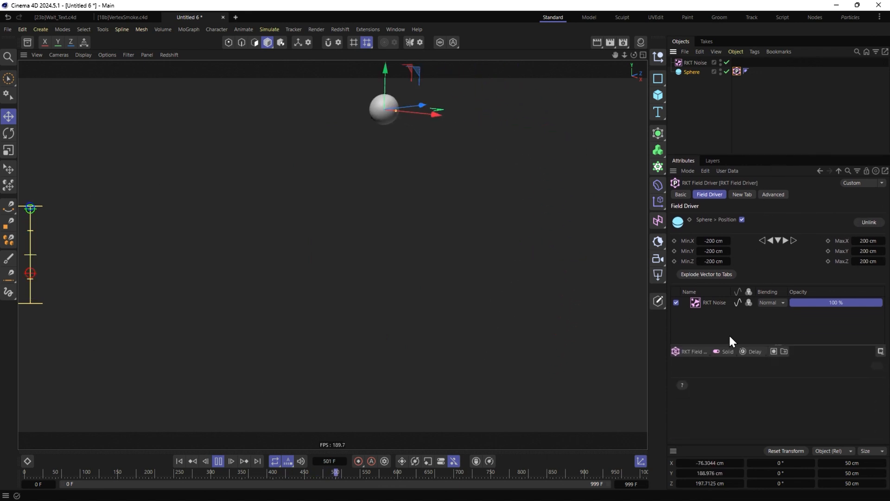
left_click(696, 352)
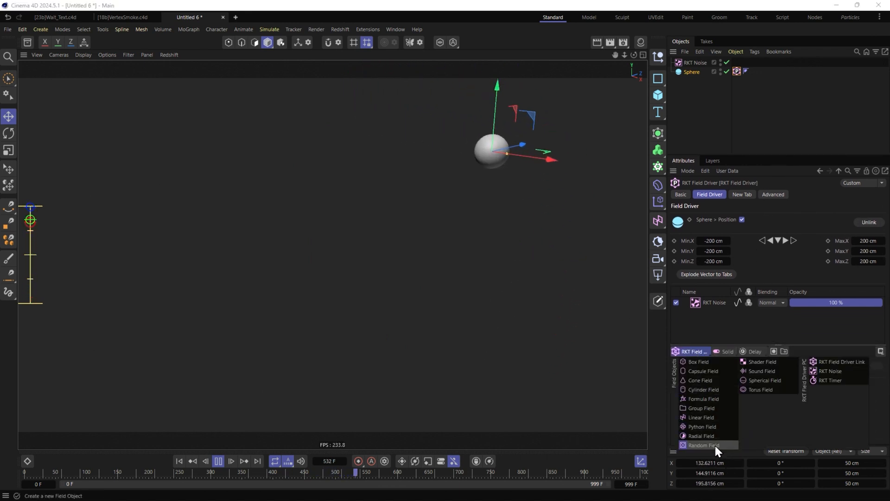
left_click(708, 407)
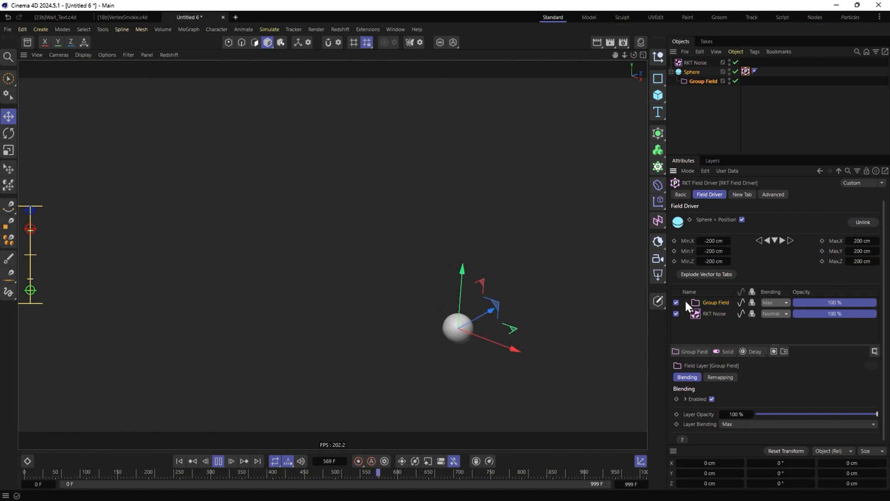
left_click_drag(701, 326, 725, 311)
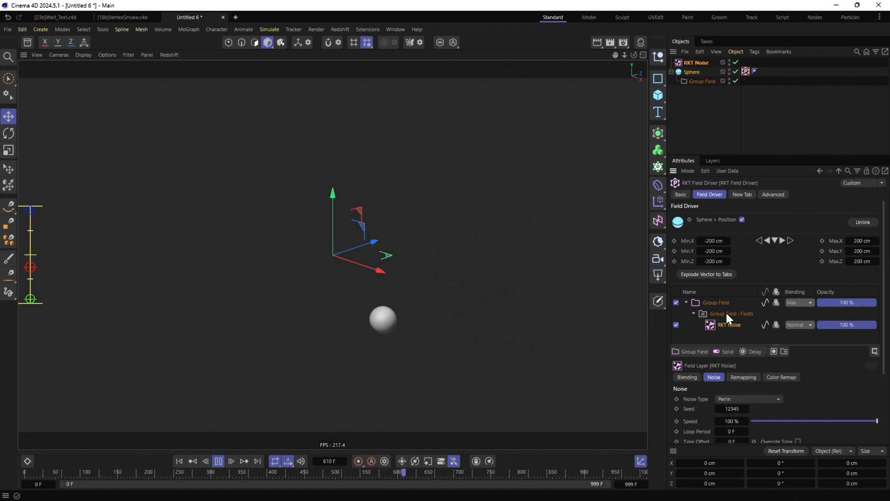
mouse_move(692, 64)
left_mouse_down()
mouse_move(700, 87)
mouse_move(701, 62)
left_mouse_up()
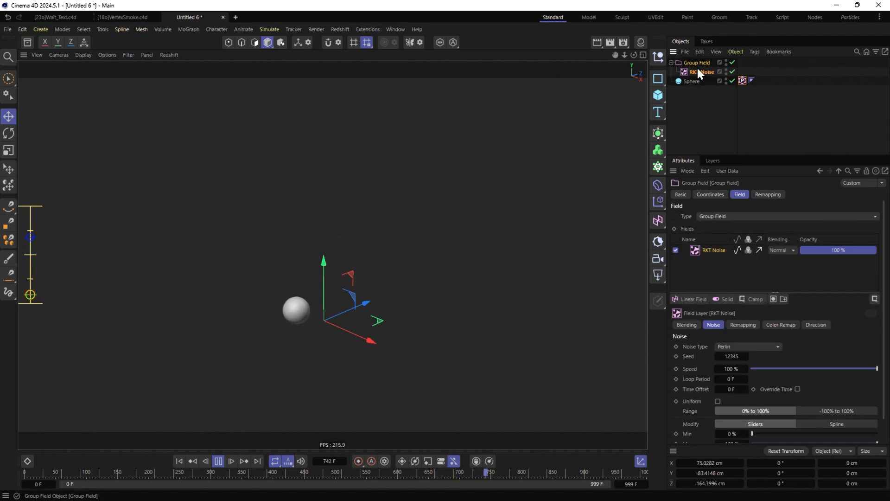
left_click(743, 80)
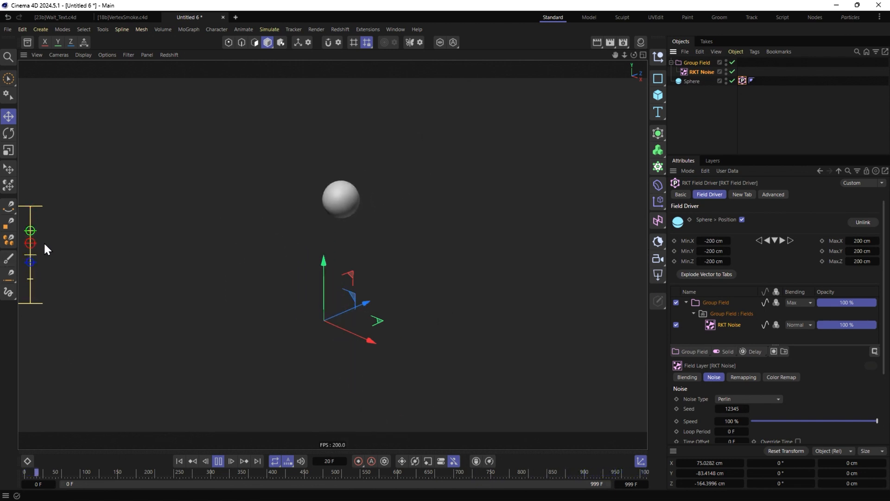
Step: Duplicate the sphere and add an RKT Wait modifier layer above the Group Field in the copy's field driver
left_click(693, 81)
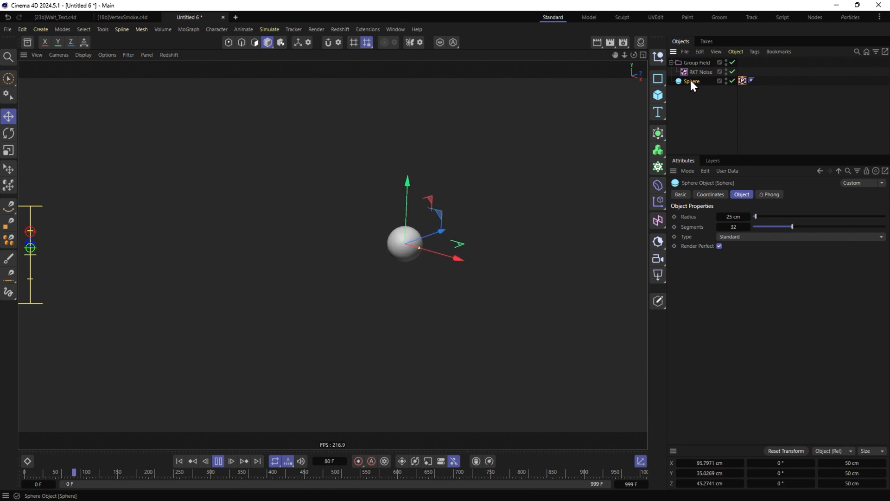
left_click_drag(691, 81, 697, 101, "ctrl")
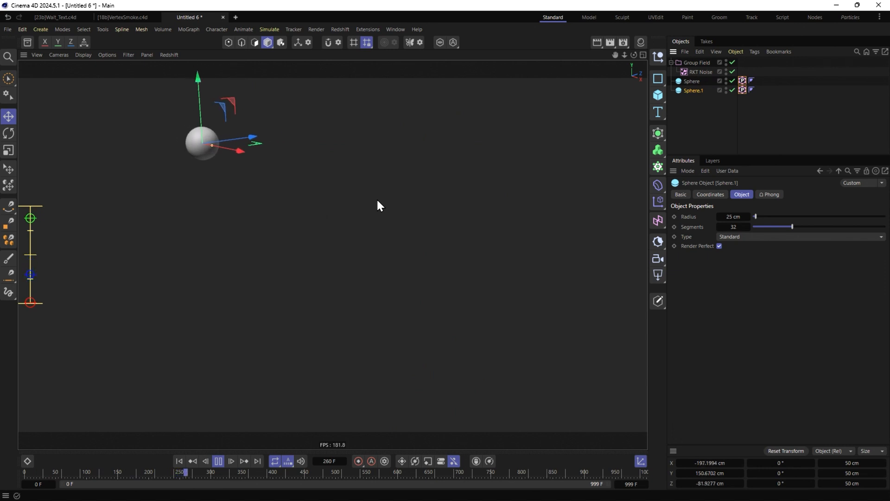
left_click(742, 90)
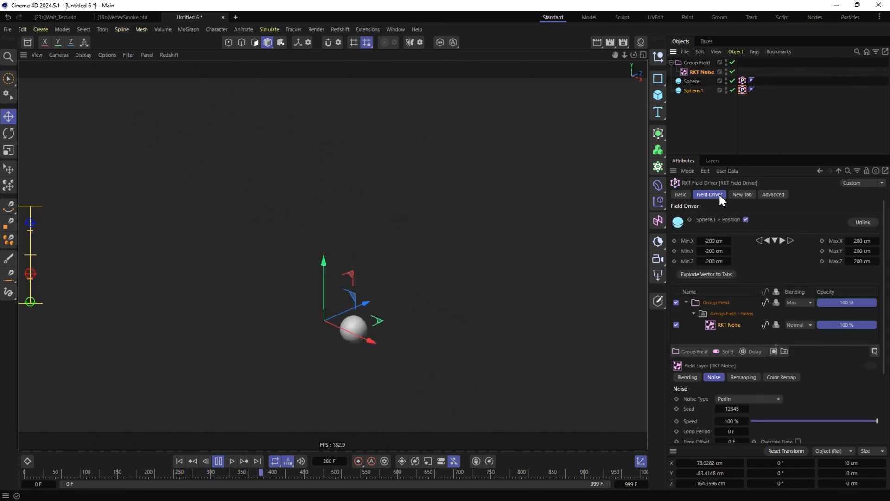
left_click(686, 302)
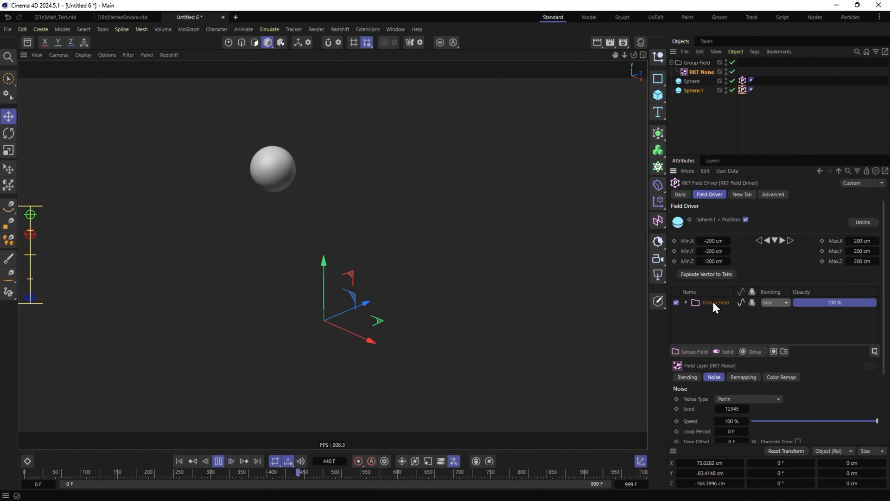
left_click(749, 350)
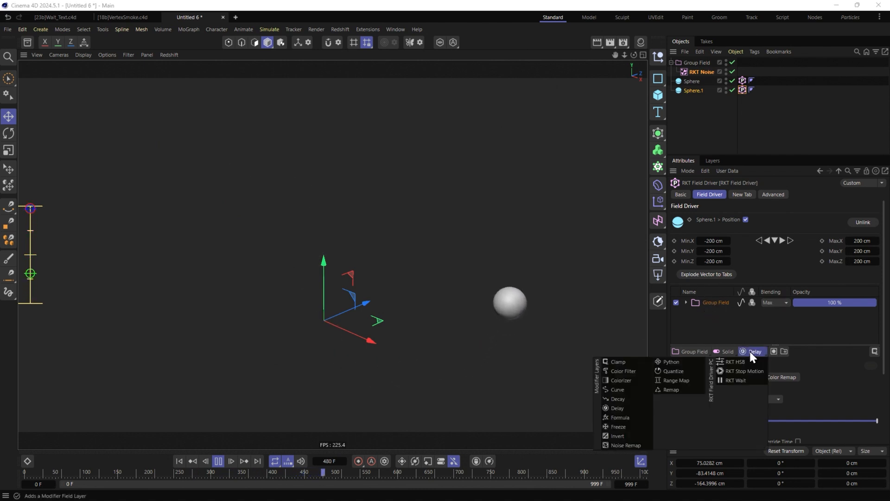
left_click(751, 377)
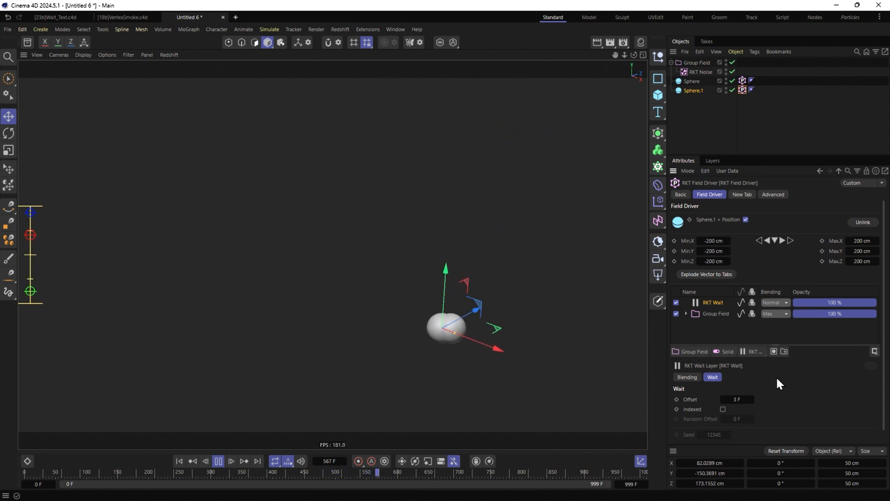
left_click(694, 401)
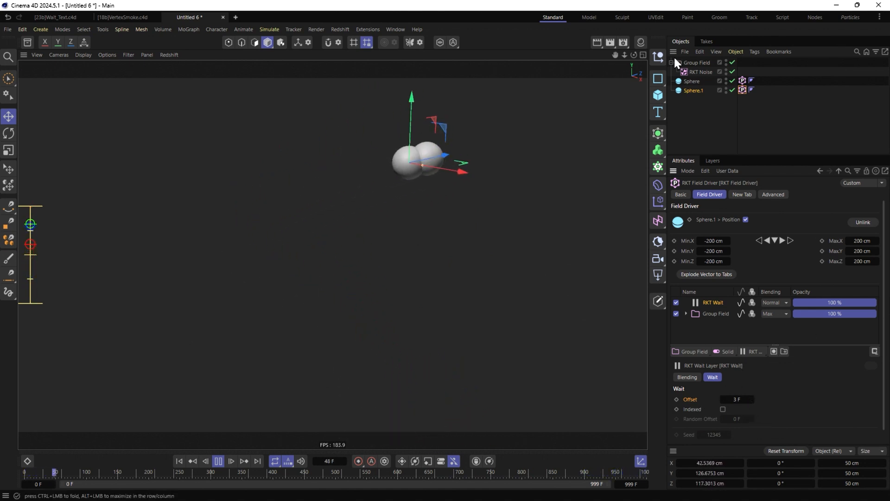
Step: Duplicate Sphere.1 and set the RKT Wait offset in the copy's field driver to 6 F
left_click_drag(693, 87, 693, 99, "ctrl")
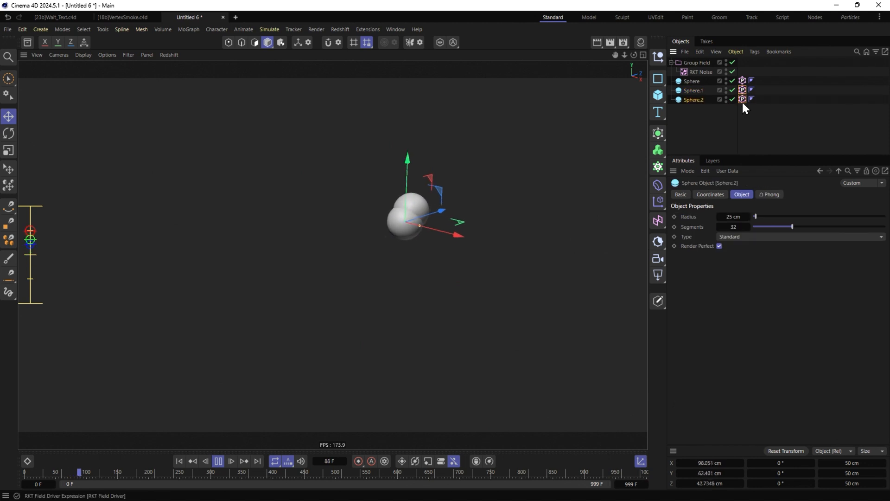
left_click(742, 99)
left_click_drag(732, 400, 815, 398)
Step: Duplicate Sphere.2 and give the copy's field driver a longer RKT Wait offset
left_click_drag(694, 98, 694, 109, "ctrl")
left_click(743, 109)
left_click_drag(733, 400, 805, 403)
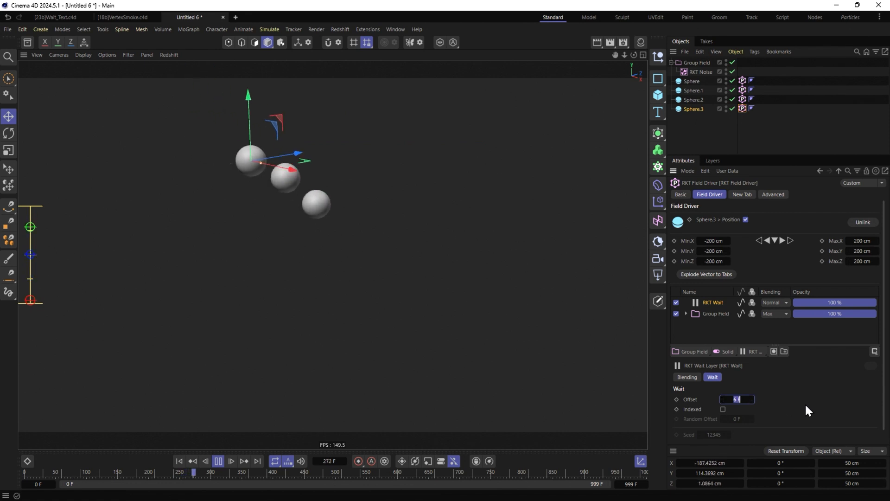
Step: Duplicate Sphere.3 and increase the RKT Wait offset in the copy's field driver
left_click_drag(689, 108, 699, 121, "ctrl")
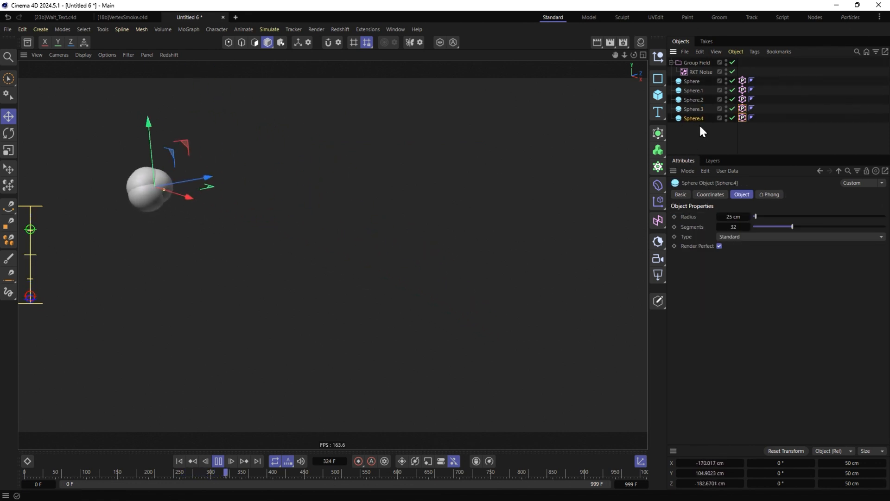
left_click(743, 118)
left_click_drag(736, 399, 793, 400)
Step: Duplicate Sphere.4 and set the RKT Wait offset in the copy's field driver to 15 F
left_click_drag(691, 118, 695, 123, "ctrl")
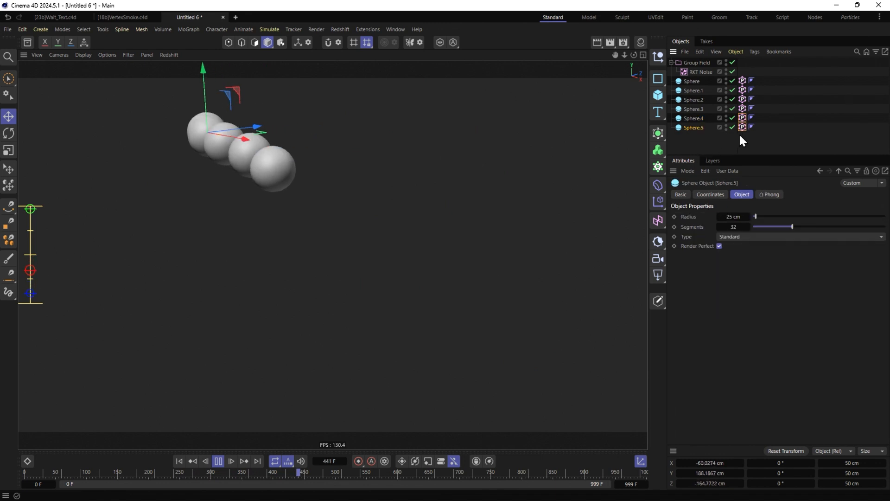
left_click(742, 127)
left_click_drag(734, 396, 794, 399)
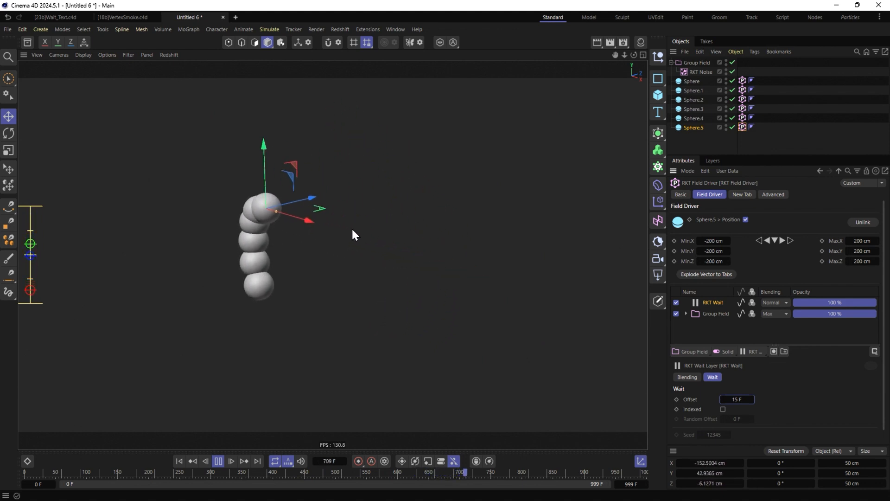
left_click(750, 352)
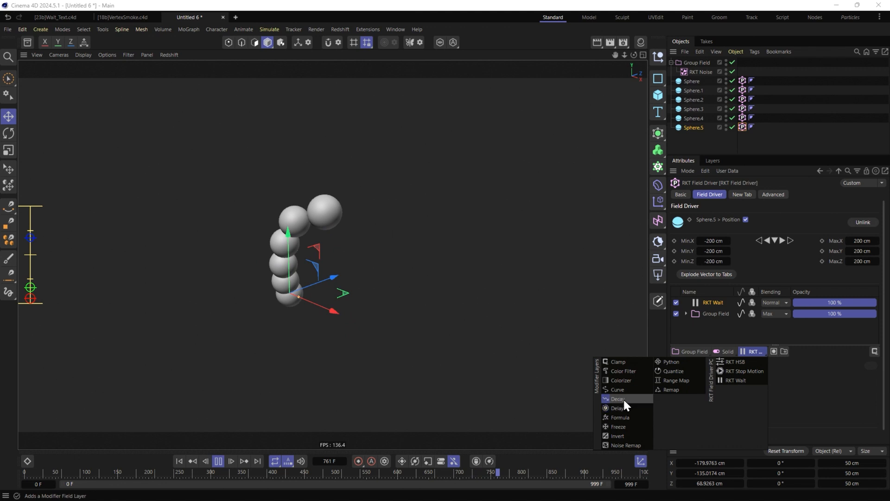
left_click(820, 368)
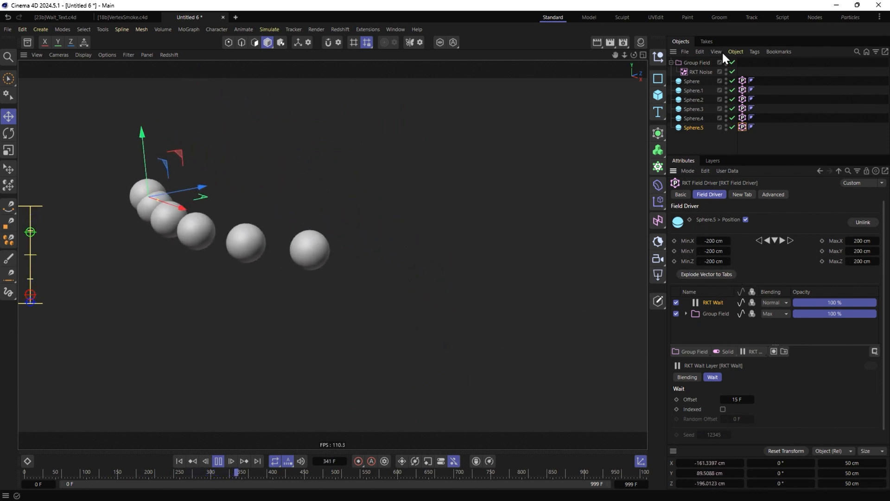
Step: Set the speed of the RKT Noise layer in the first sphere's field driver to 174%
left_click(696, 62)
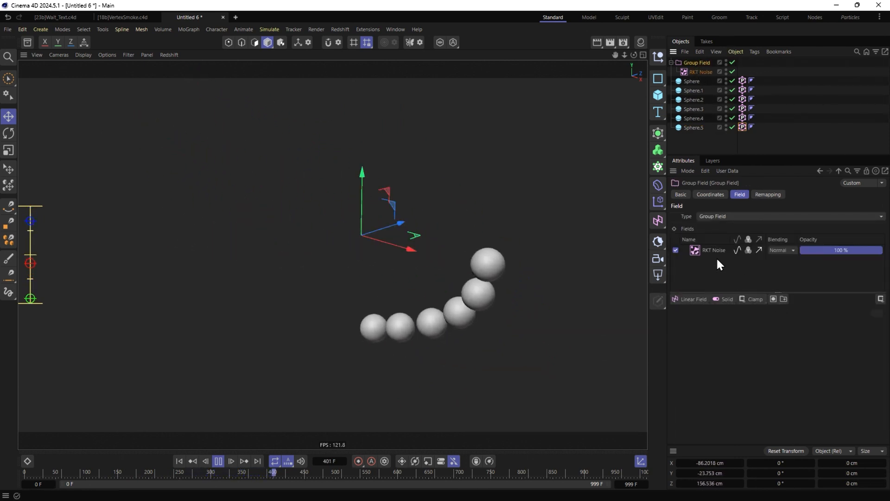
left_click(743, 81)
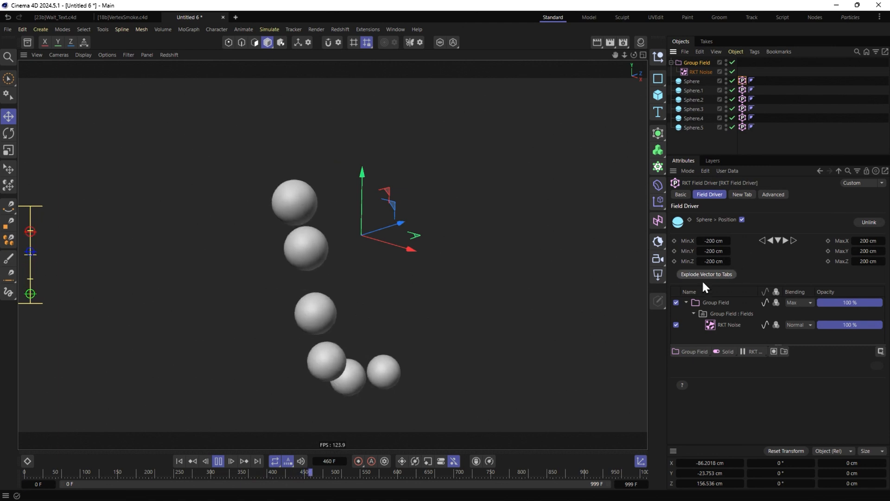
left_click(727, 324)
scroll(736, 349, "down", 2)
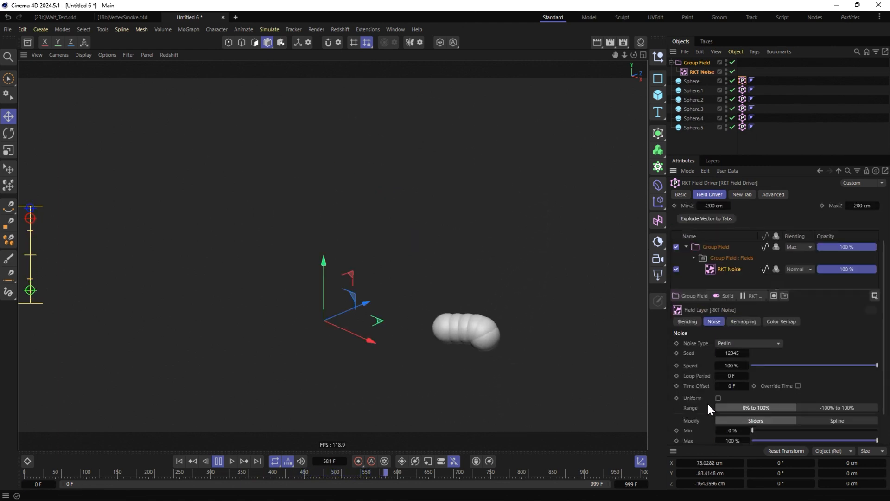
scroll(687, 416, "down", 2)
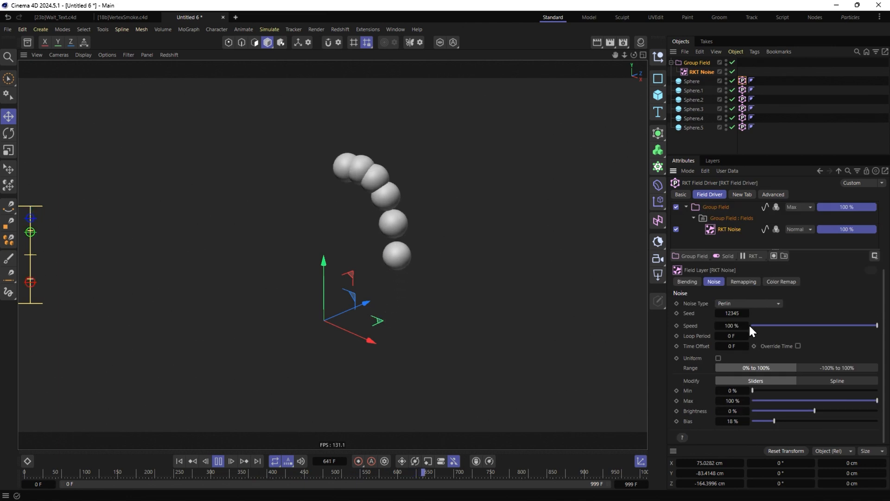
left_click_drag(736, 325, 740, 326)
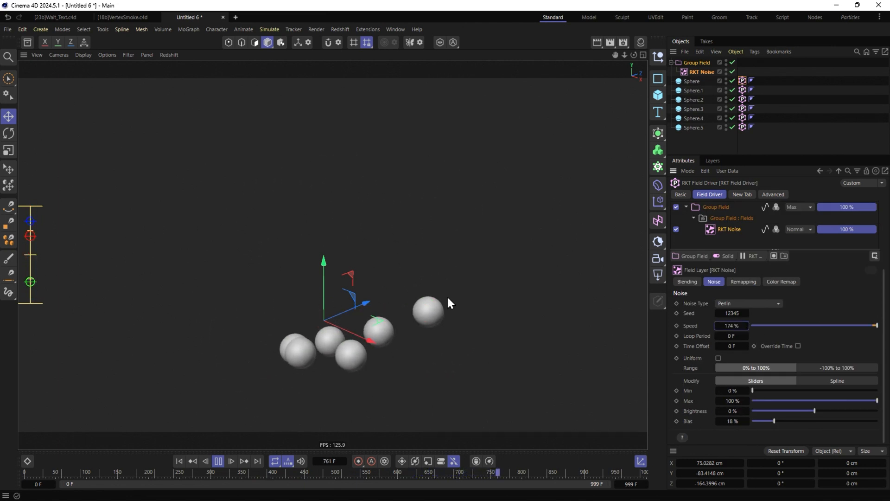
Step: Try Mod Noise as the noise type of the RKT Noise layer and settle on Naki
left_click(733, 303)
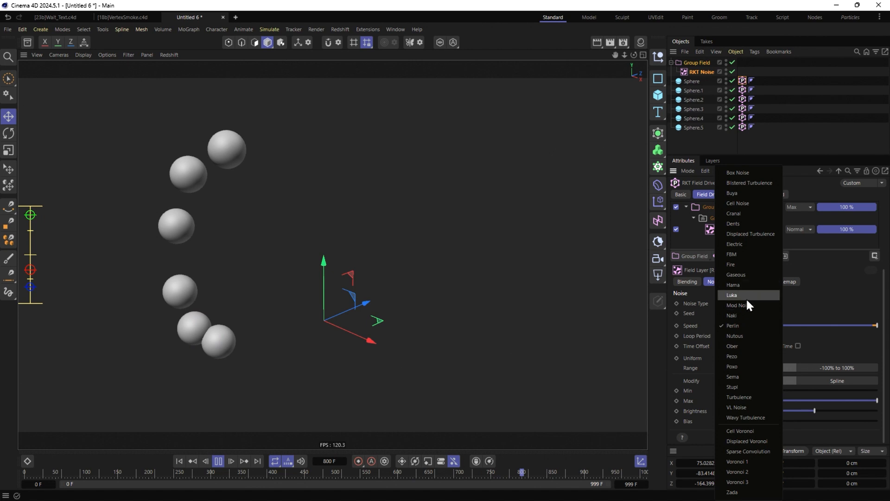
left_click(748, 305)
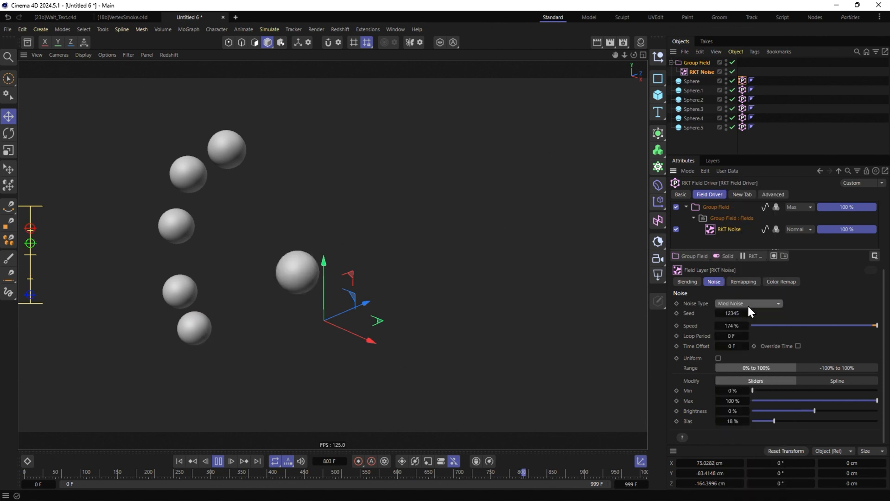
left_click(746, 305)
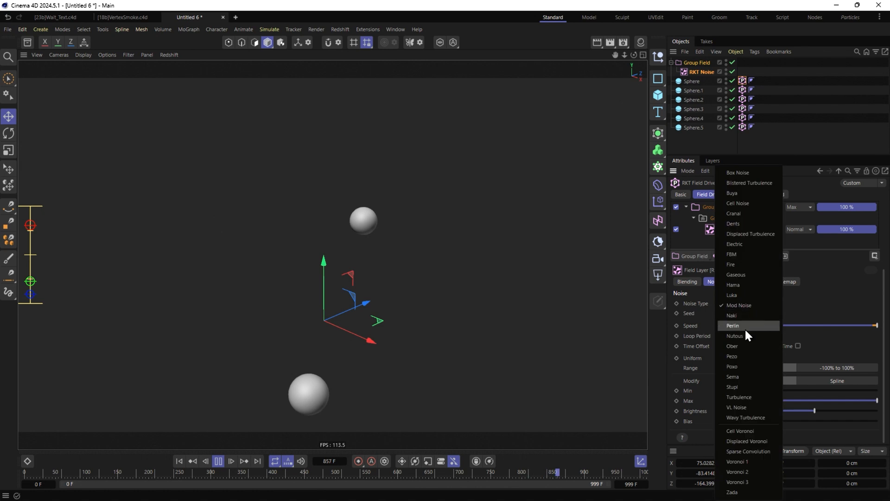
left_click(746, 325)
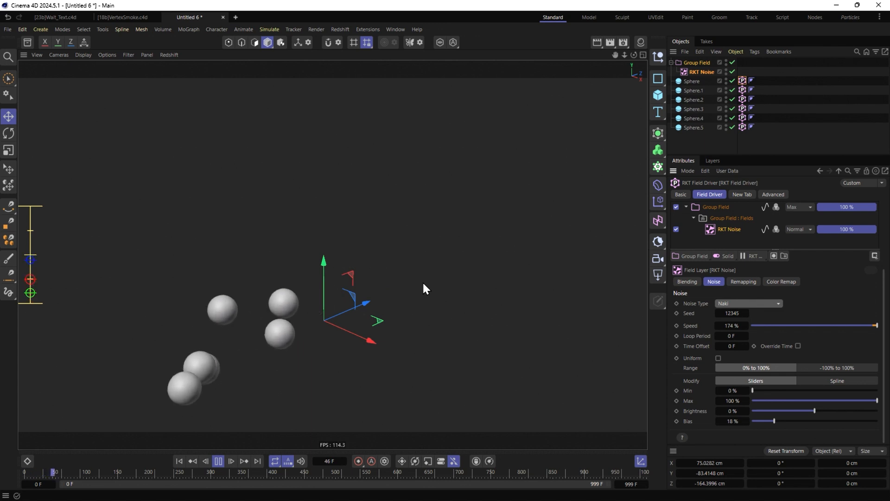
Step: Add an RKT Stop Motion layer above RKT Noise inside the Group Field and set it to update every 10 F
left_click(756, 255)
left_click(751, 275)
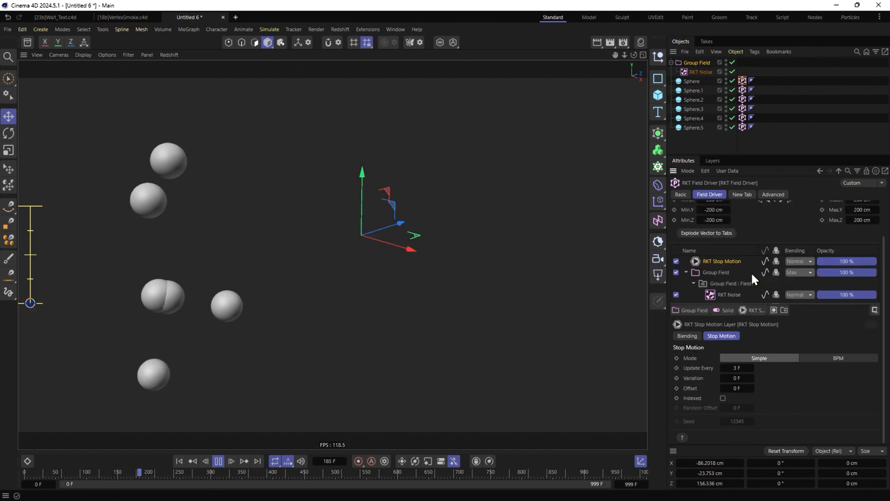
left_click_drag(735, 263, 733, 286)
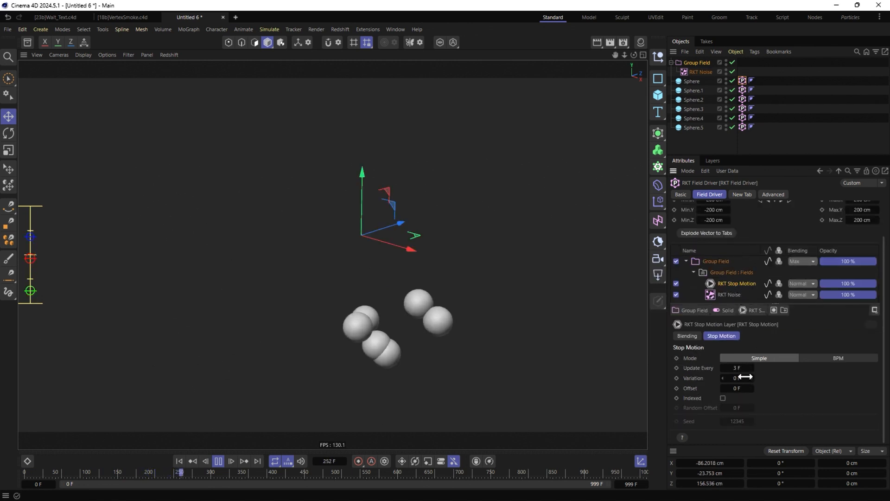
type("10")
key("Return")
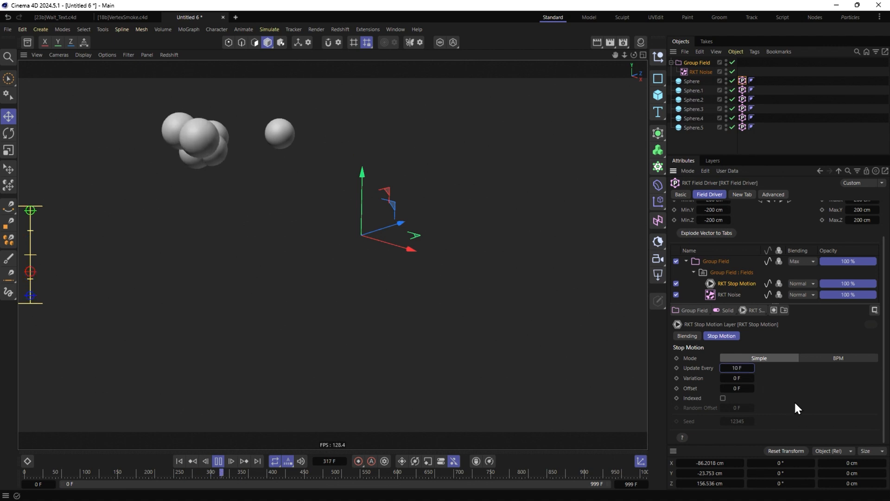
Step: Add a Delay layer above RKT Stop Motion inside the Group Field and stop the playback
left_click(753, 310)
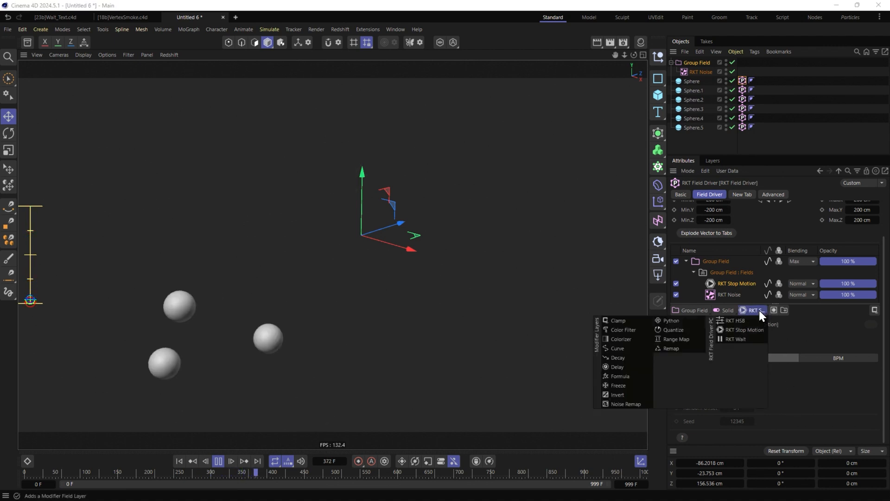
left_click(623, 367)
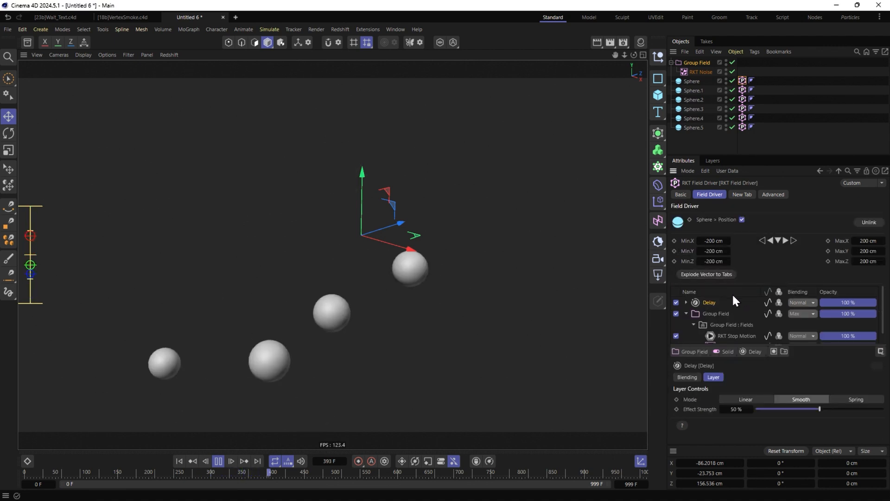
left_click_drag(725, 303, 724, 326)
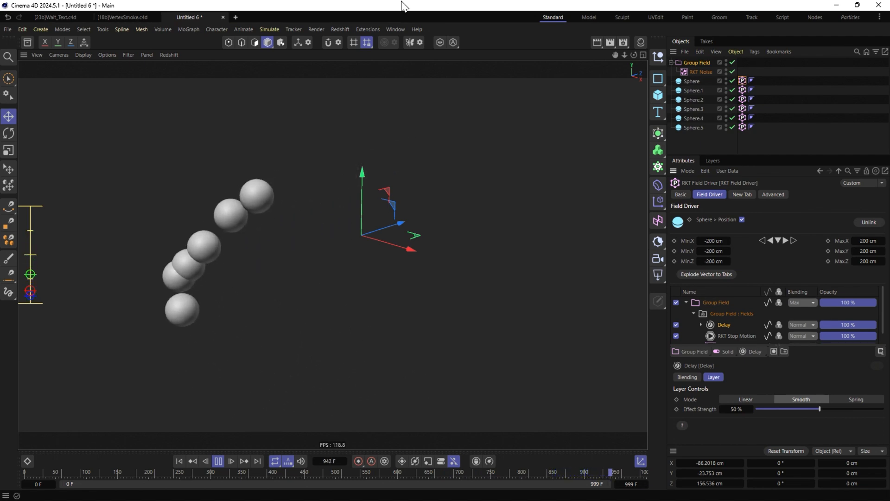
left_click(219, 460)
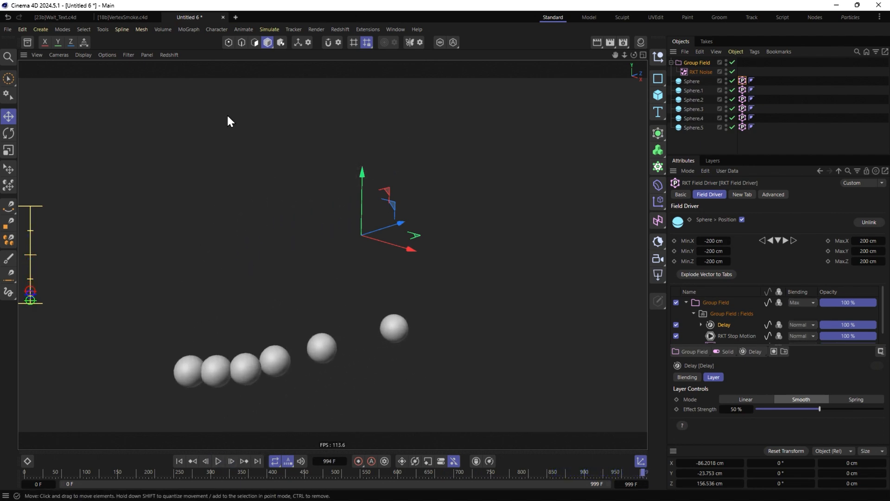
Step: Switch to the VertexSmoke project and examine the Random Field settings of the Ground's Plain deformer
left_click(123, 18)
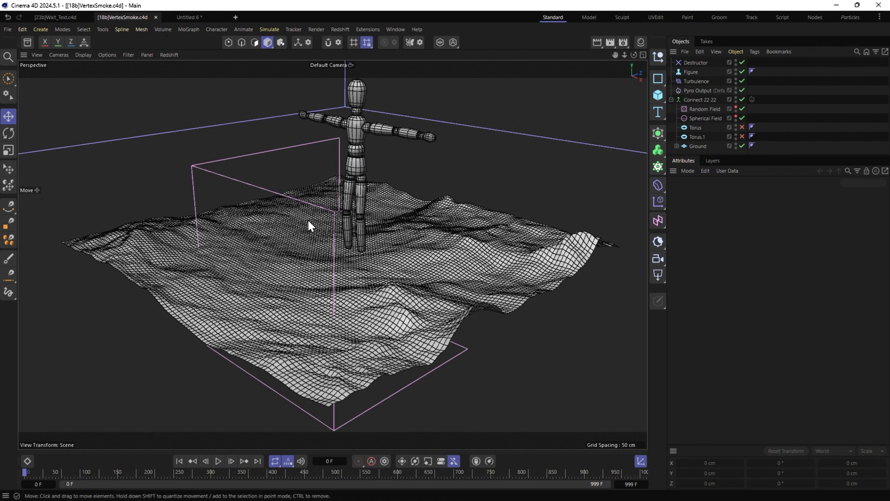
left_click(676, 146)
scroll(711, 130, "down", 2)
left_click(727, 141)
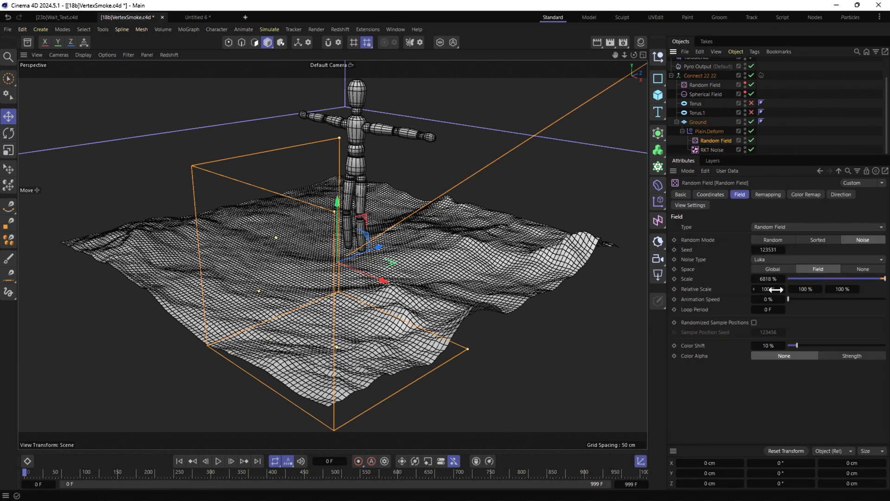
left_click_drag(773, 279, 773, 279)
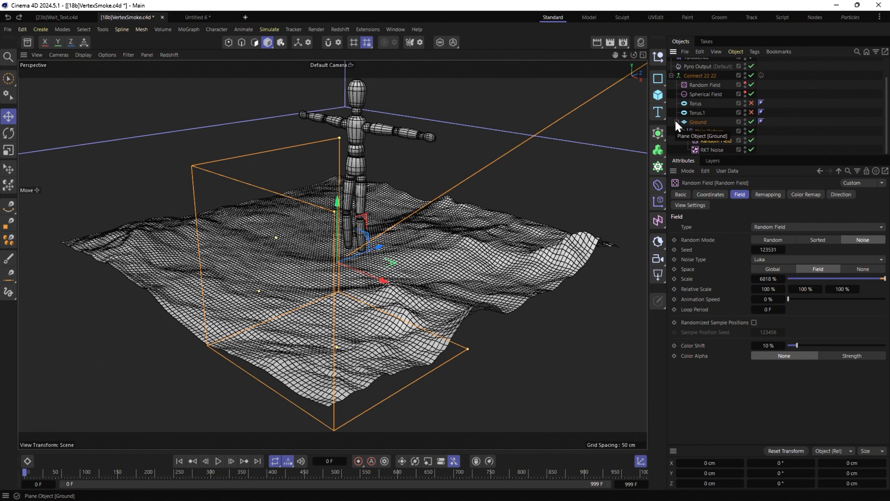
left_click(677, 122)
key("F8")
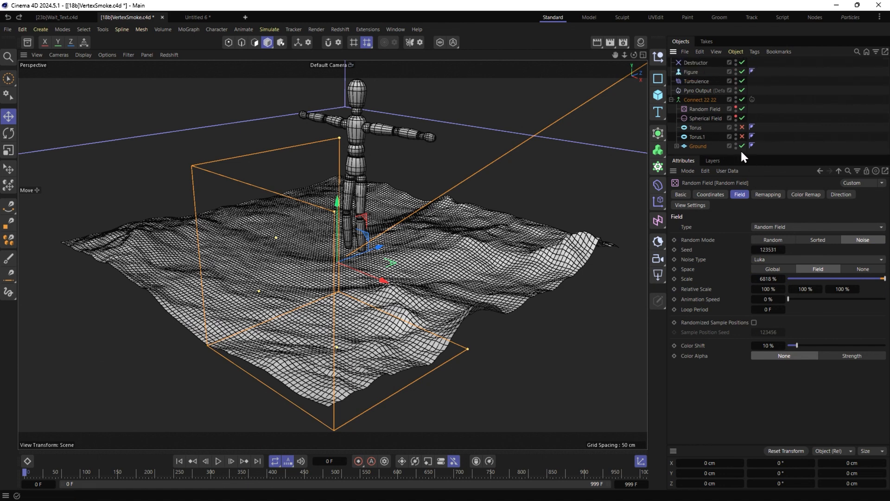
left_click(740, 149)
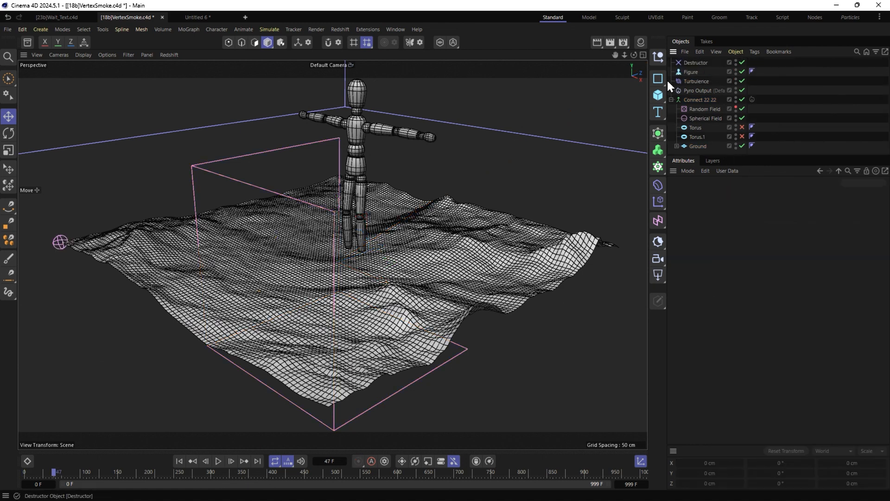
Step: Add a Vertex Map tag to the Connect 22 22 object
left_click(699, 98)
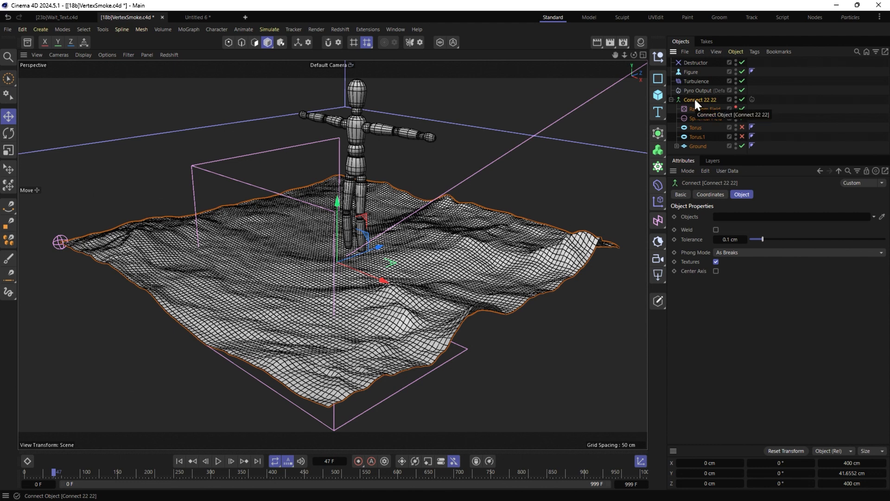
right_click(696, 98)
mouse_move(728, 158)
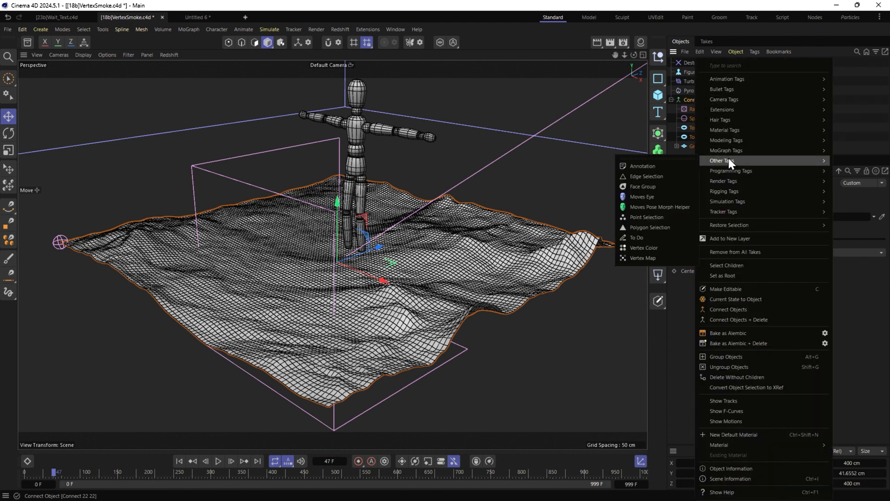
left_click(653, 258)
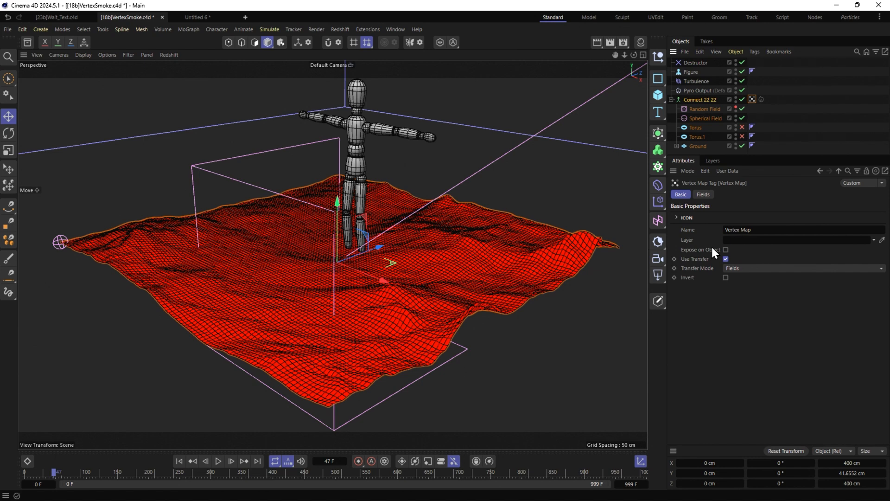
Step: Add the existing Spherical Field to the vertex map's fields and inspect its effect on the ground's corner
left_click(698, 195)
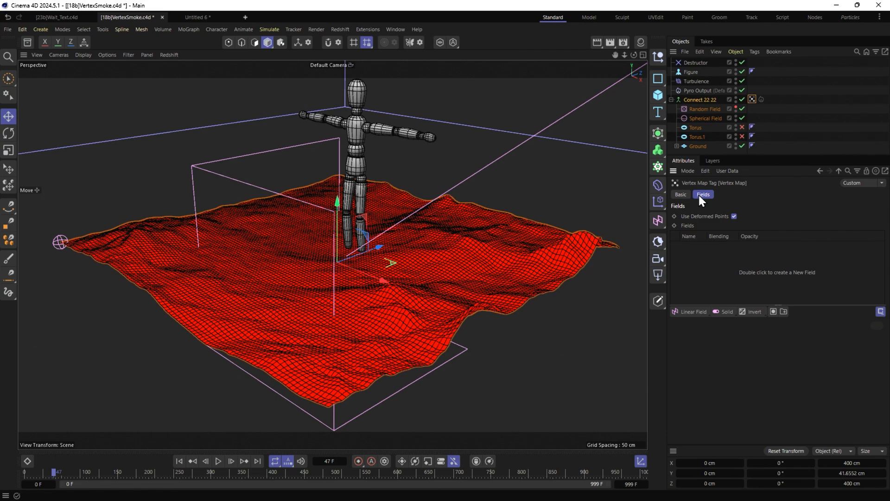
left_click_drag(689, 117, 709, 285)
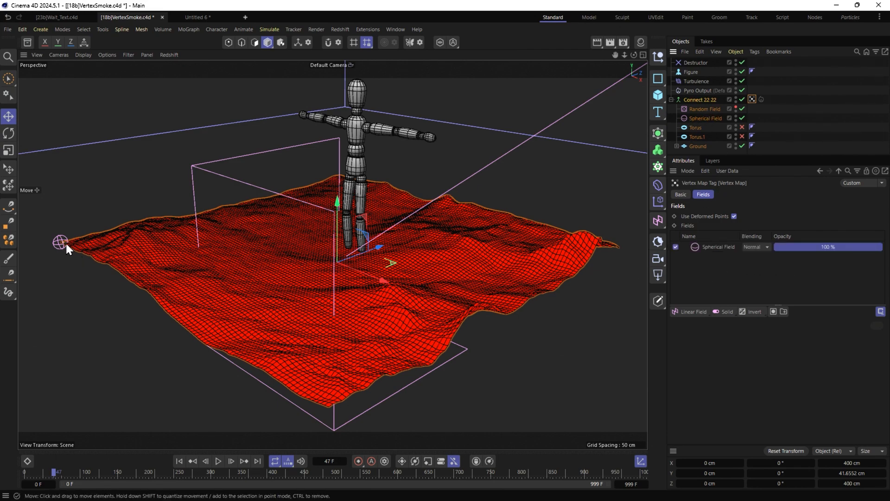
scroll(70, 241, "up", 6)
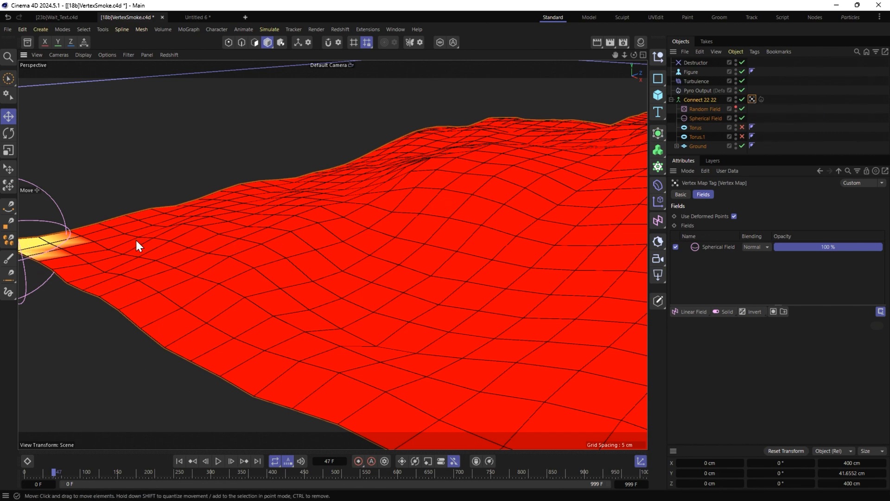
key("h")
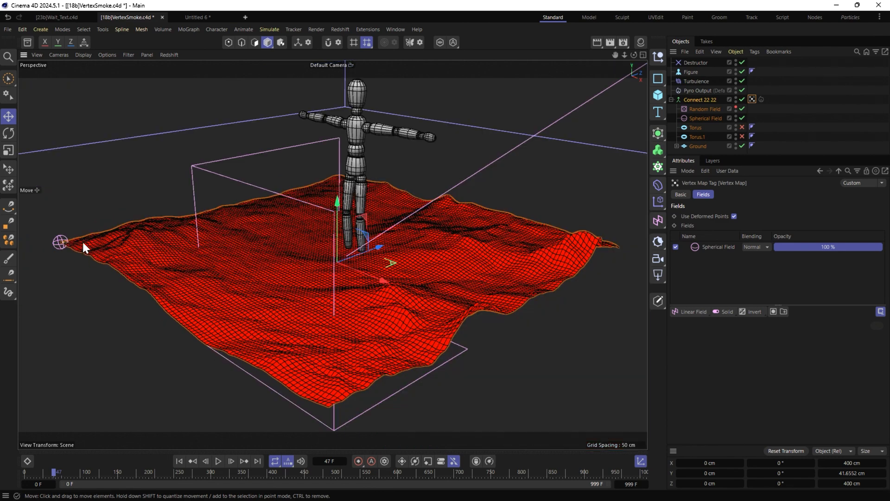
Step: Rename the vertex map tag as Vertex Map Start and place it after the other tag on Connect 22 22
left_click(678, 194)
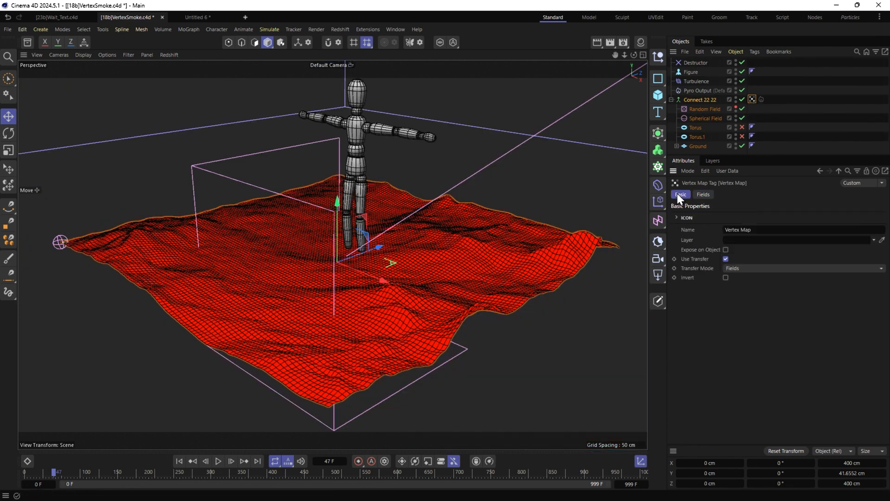
left_click(770, 229)
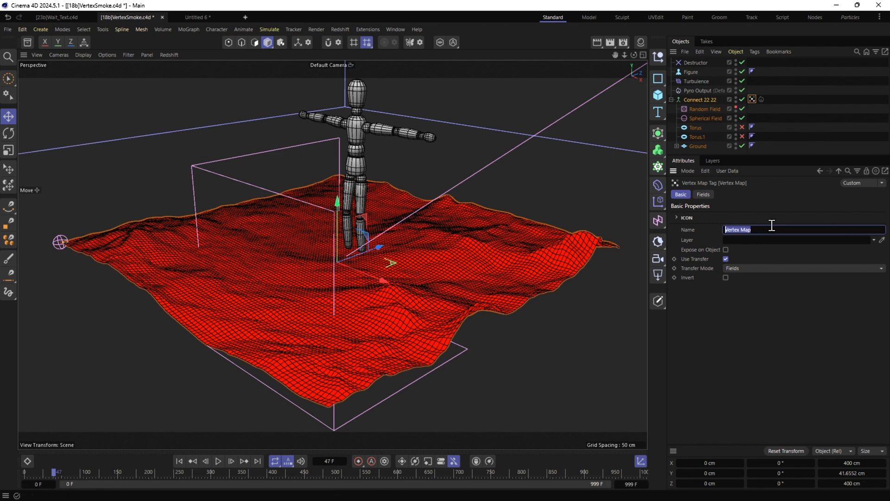
key("End")
type("Start")
key("Return")
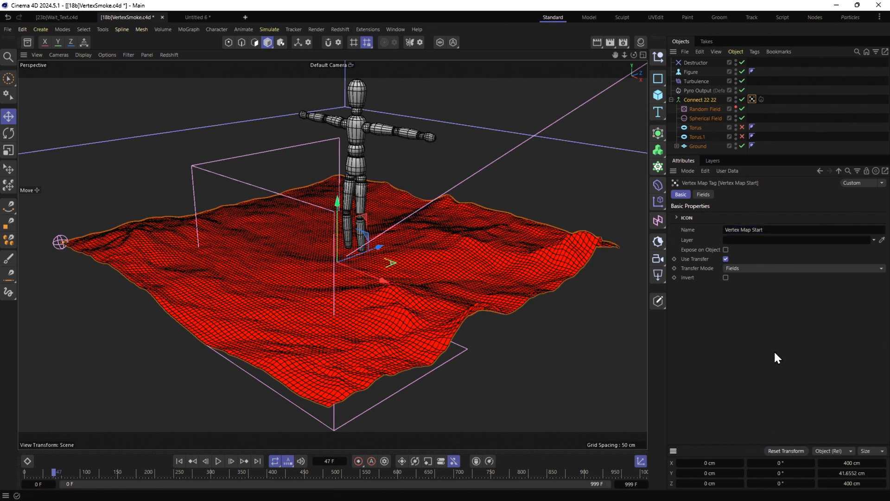
mouse_move(753, 99)
left_mouse_down()
mouse_move(777, 99)
mouse_move(767, 99)
left_mouse_up()
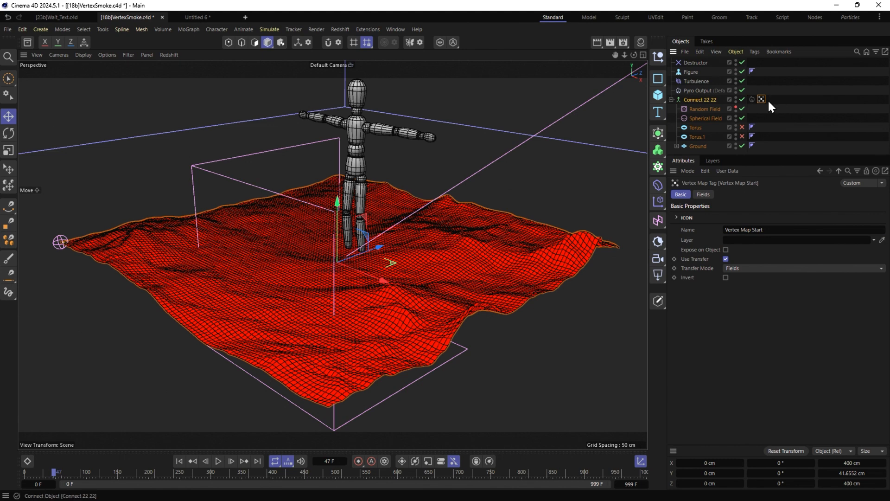
Step: Add a Freeze layer above the Spherical Field in the fields of Vertex Map Start
left_click(704, 194)
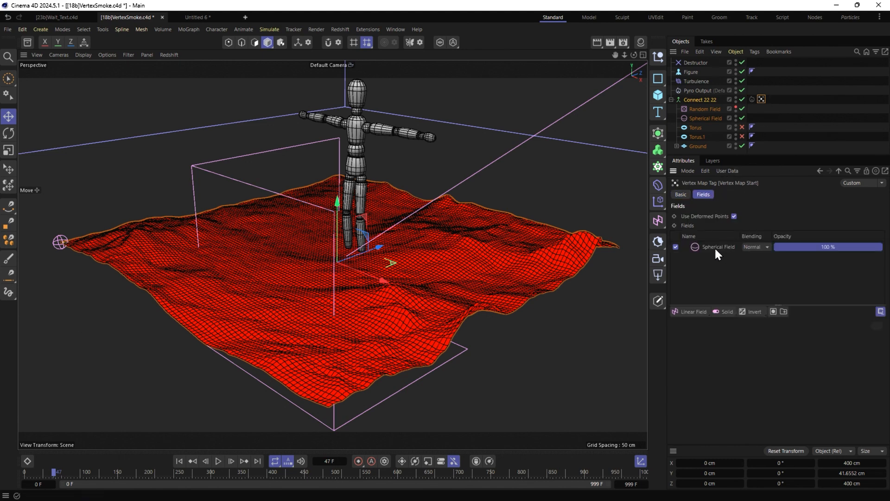
left_click(754, 312)
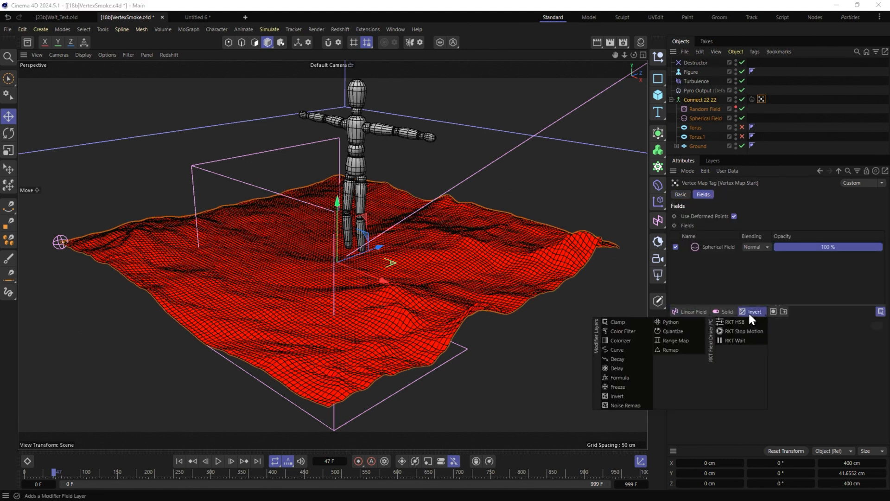
left_click(619, 386)
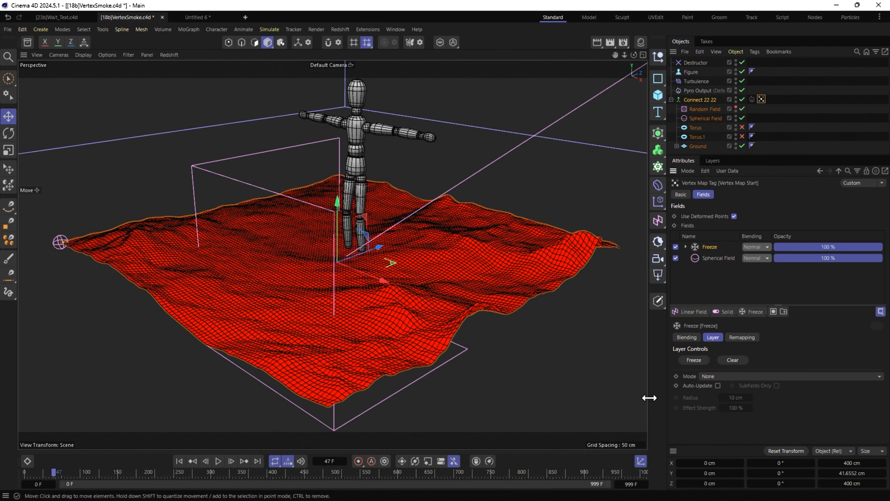
Step: Set the Freeze layer to Grow mode with a 22 cm radius and 22% effect strength, and play the spreading
left_click(706, 375)
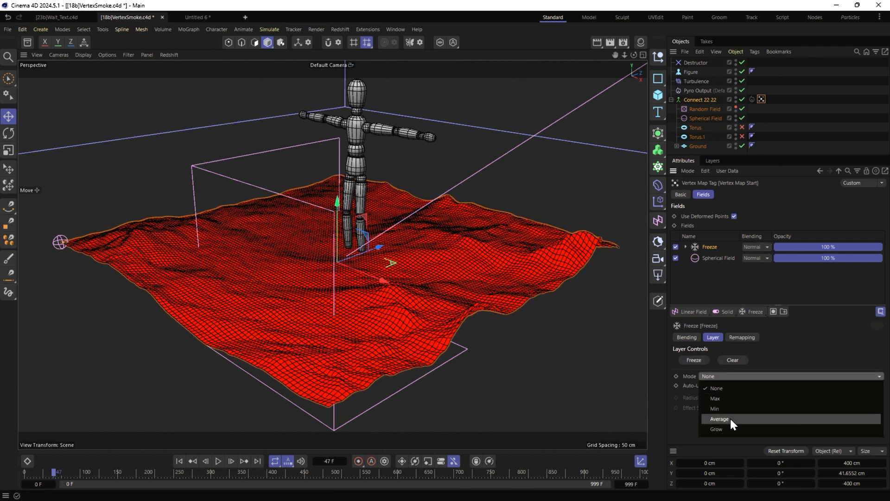
left_click(732, 430)
left_click(734, 397)
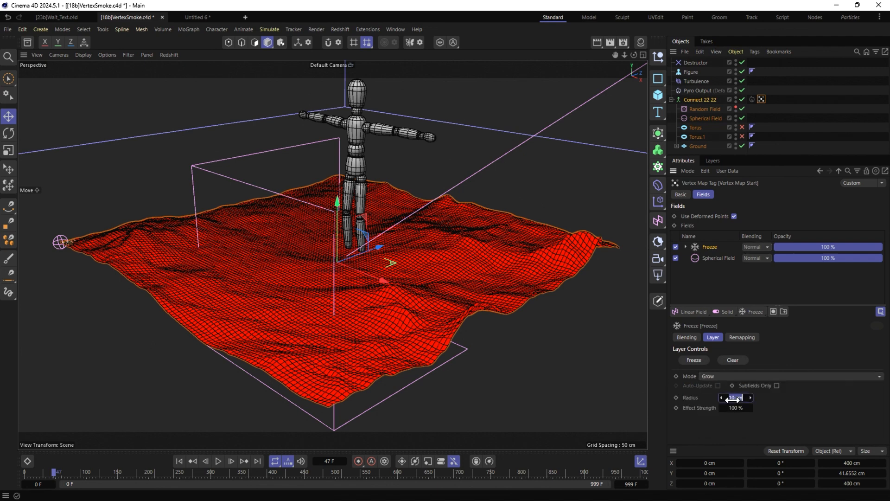
type("22")
key("Tab")
type("22")
key("Return")
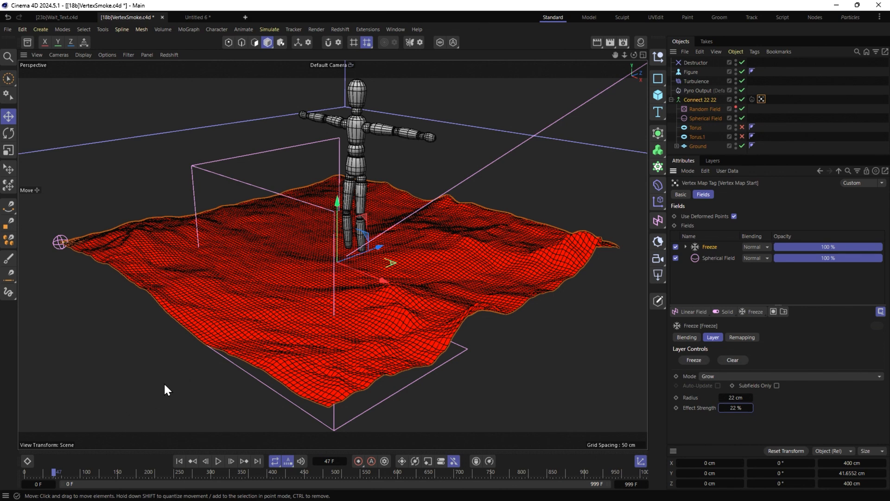
left_click(218, 461)
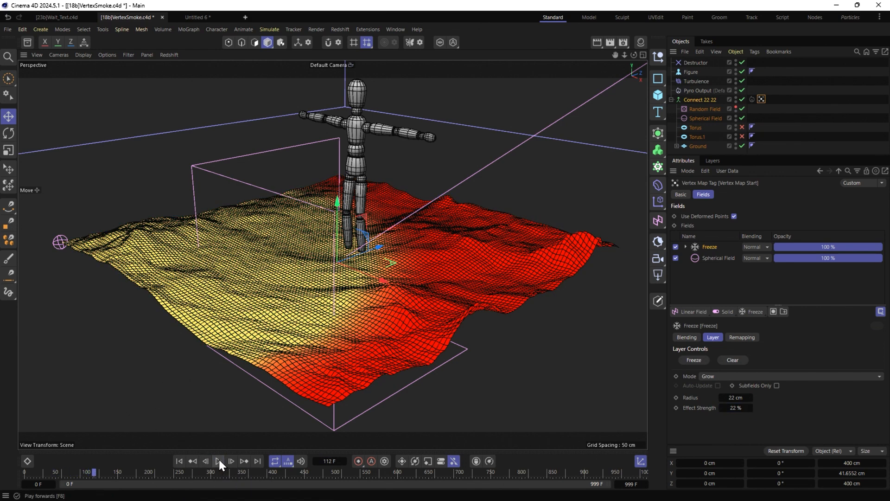
left_click(217, 459)
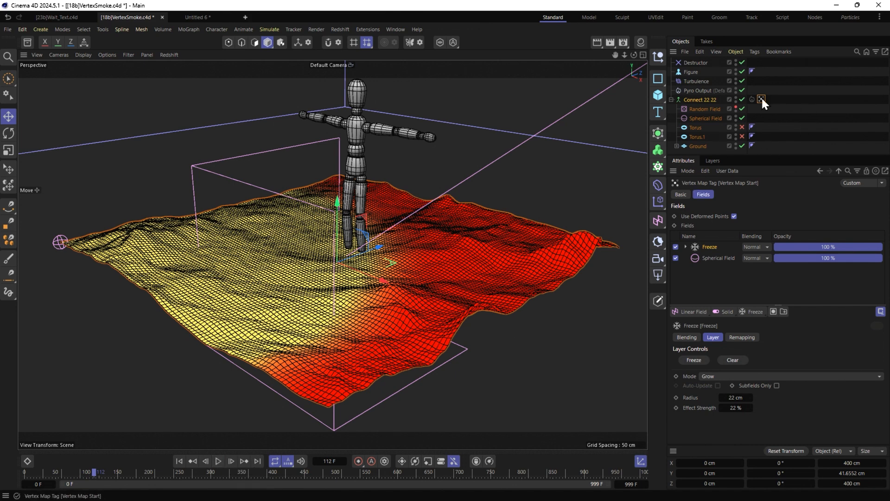
Step: Duplicate the Vertex Map Start tag and replace the copy's field layers with the original Vertex Map Start tag
left_click_drag(772, 100, 769, 98, "ctrl")
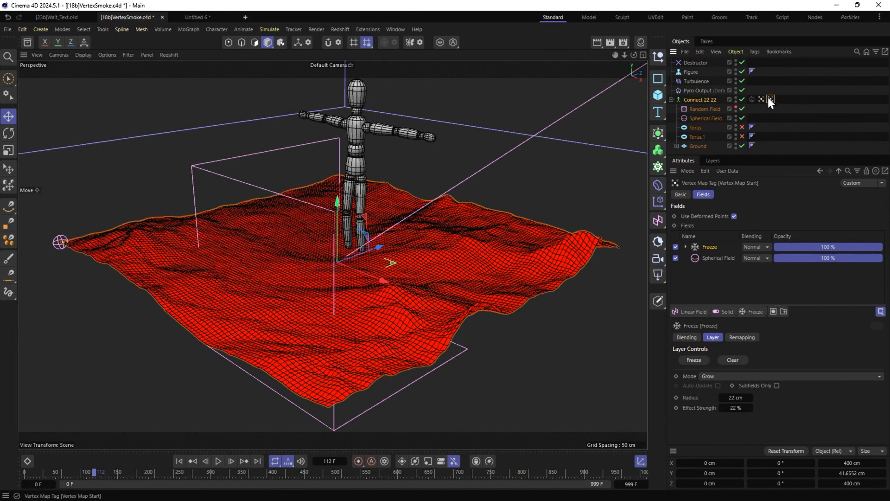
left_click_drag(728, 269, 683, 233)
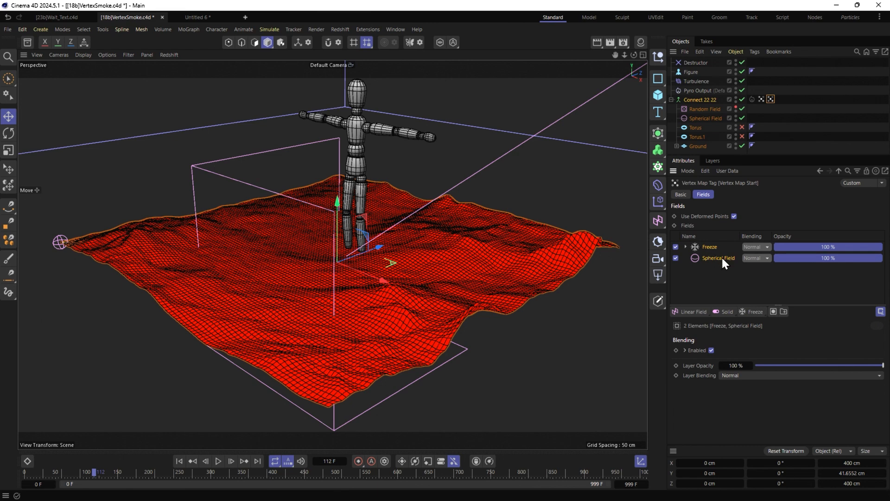
key("Delete")
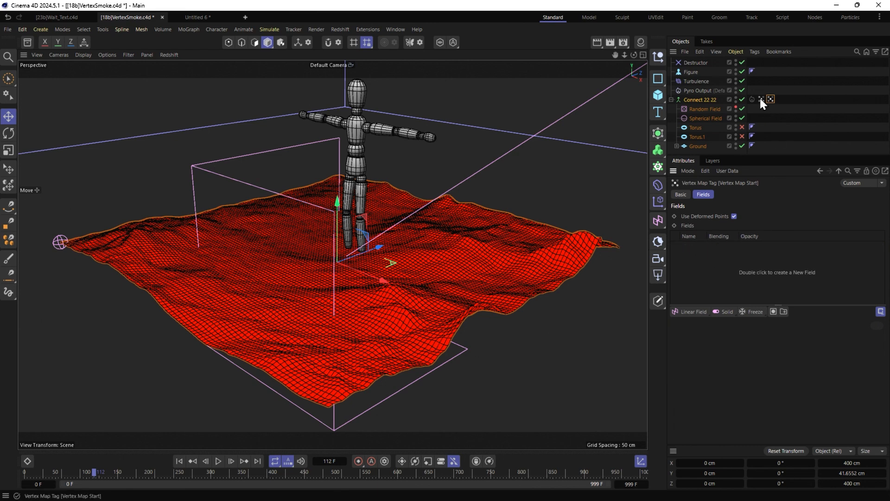
left_click_drag(761, 98, 716, 263)
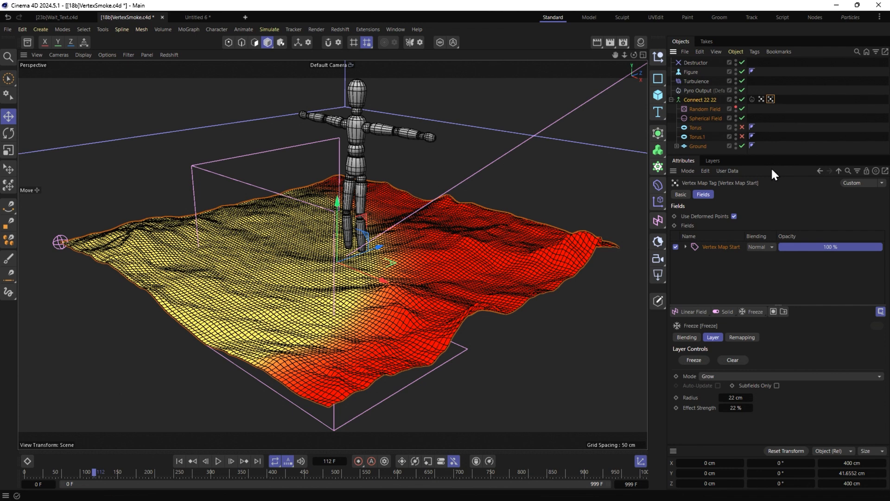
Step: Rename the duplicated vertex map tag as Vertex Map Wait
left_click(681, 195)
double_click(756, 230)
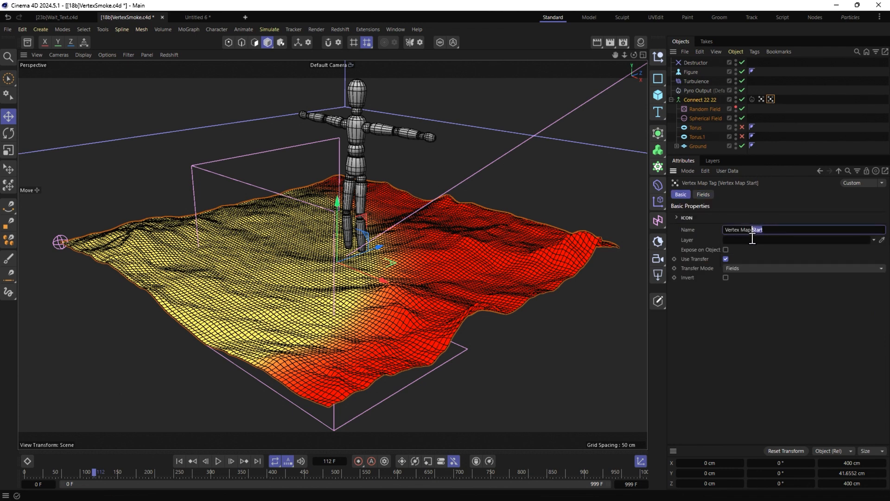
type("Wait")
key("Return")
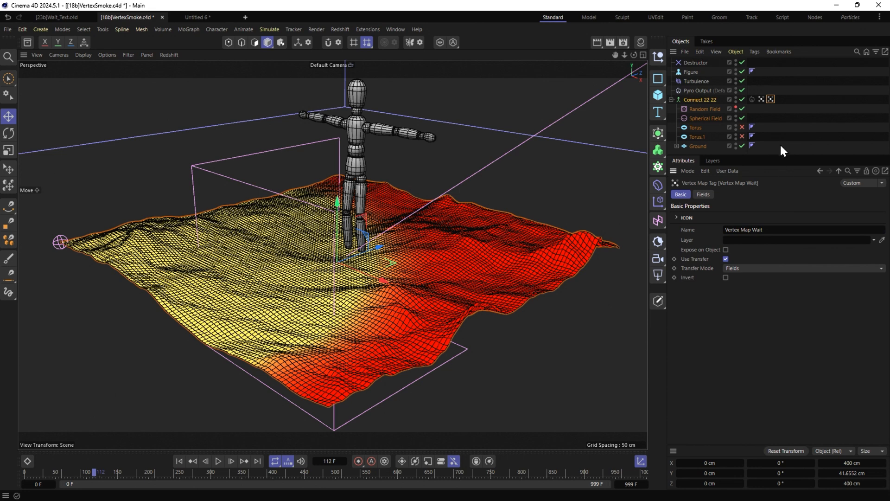
Step: Set the mode of the Vertex Map Start layer in Vertex Map Wait's fields to Index
left_click(701, 195)
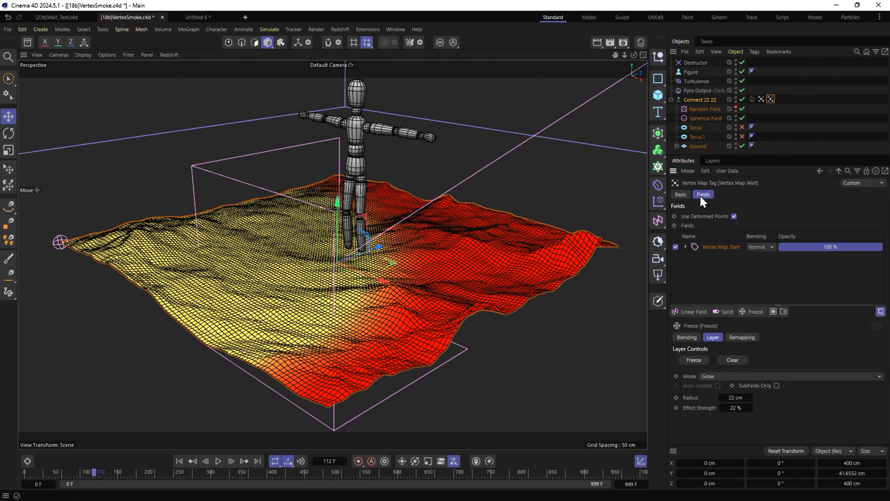
left_click(707, 245)
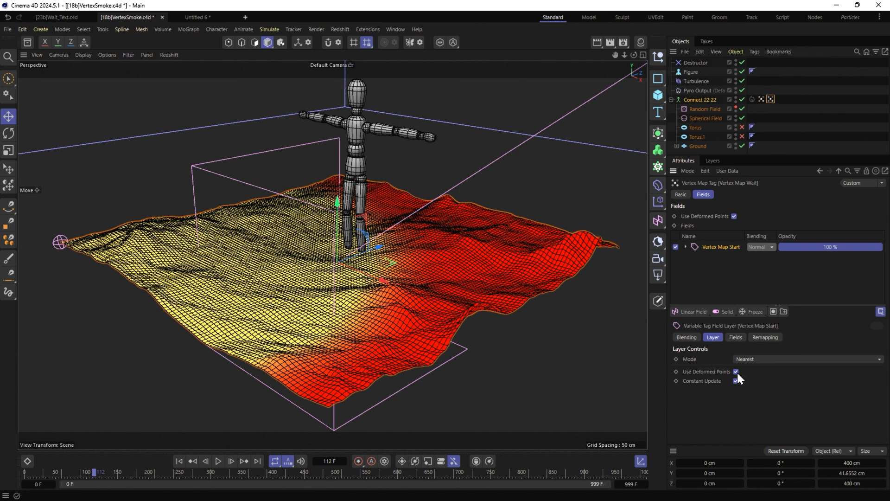
left_click(751, 359)
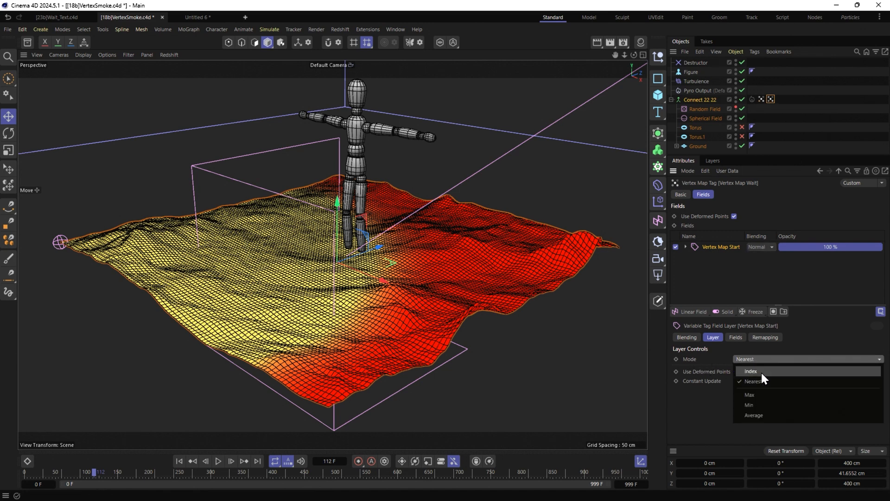
left_click(760, 371)
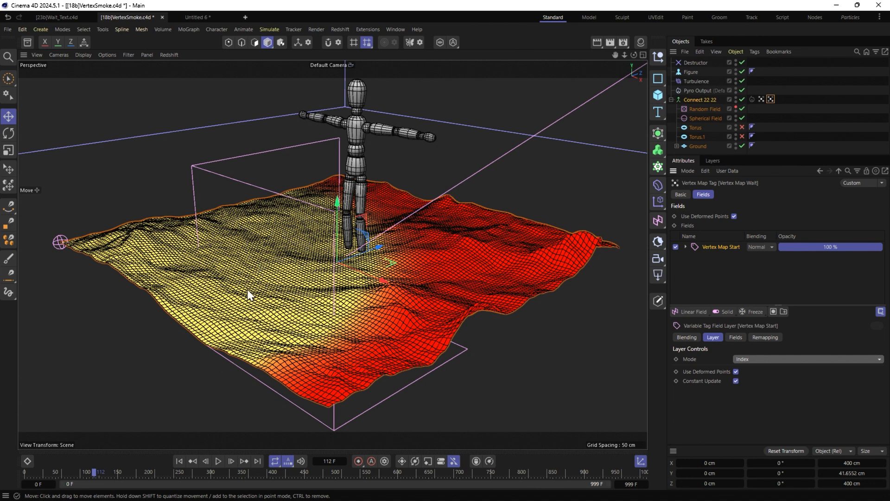
Step: Add an RKT Wait layer above the Vertex Map Start layer and set its offset to 10 frames
left_click(756, 312)
mouse_move(725, 312)
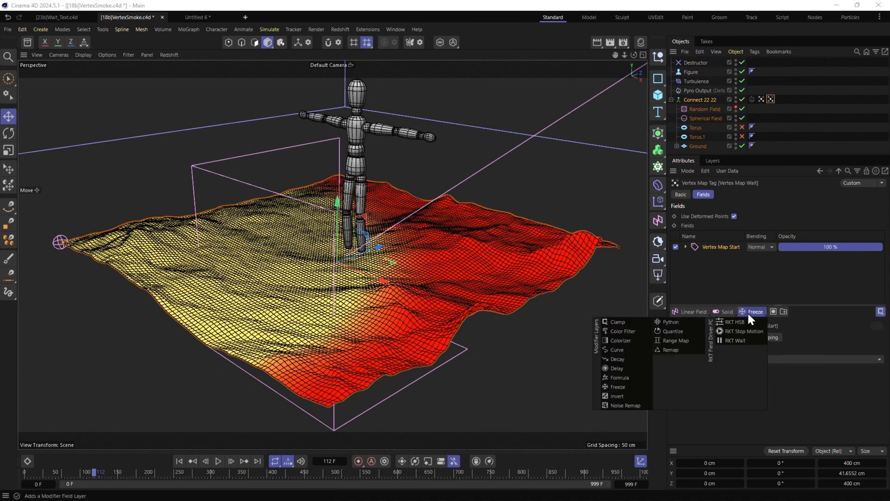
left_click(748, 340)
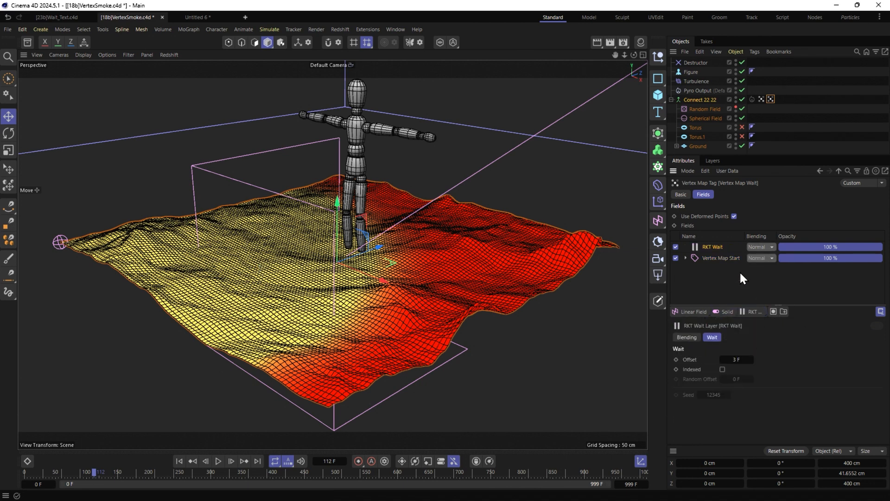
left_click(741, 360)
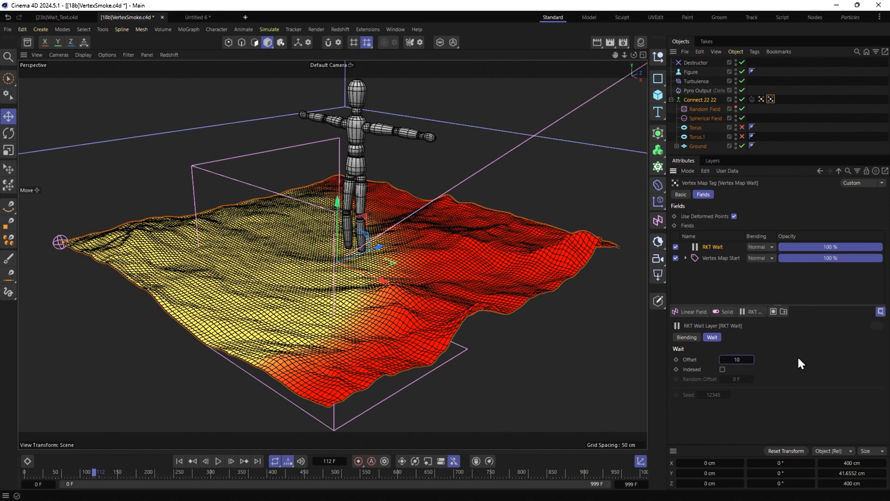
type("10")
key("Return")
Step: Play the animation from the first frame, pause it, and compare the spread of Vertex Map Start and Vertex Map Wait
left_click(179, 461)
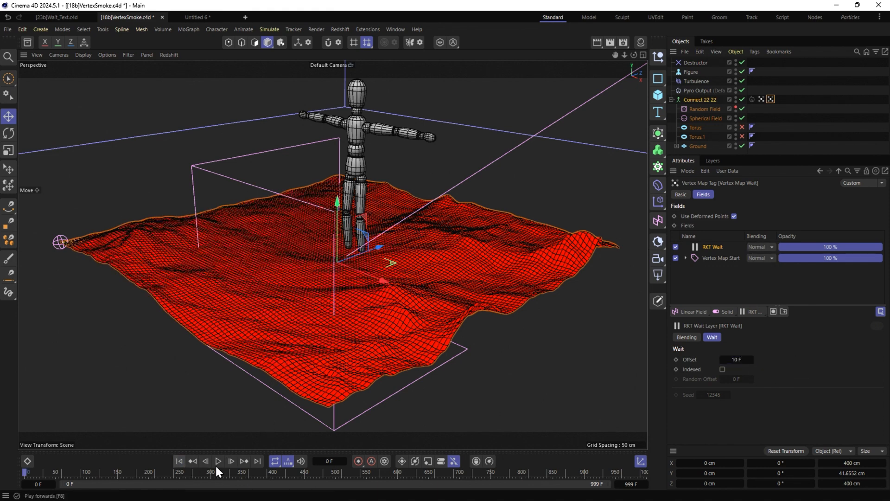
left_click(217, 461)
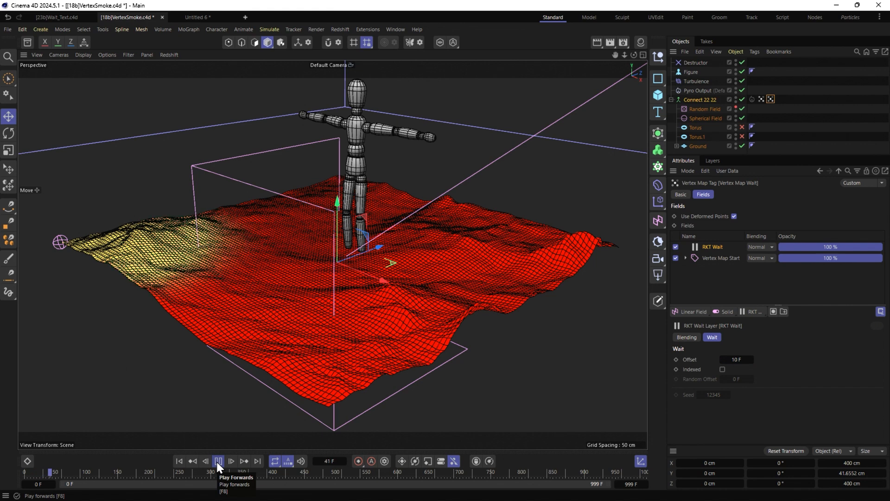
left_click(217, 461)
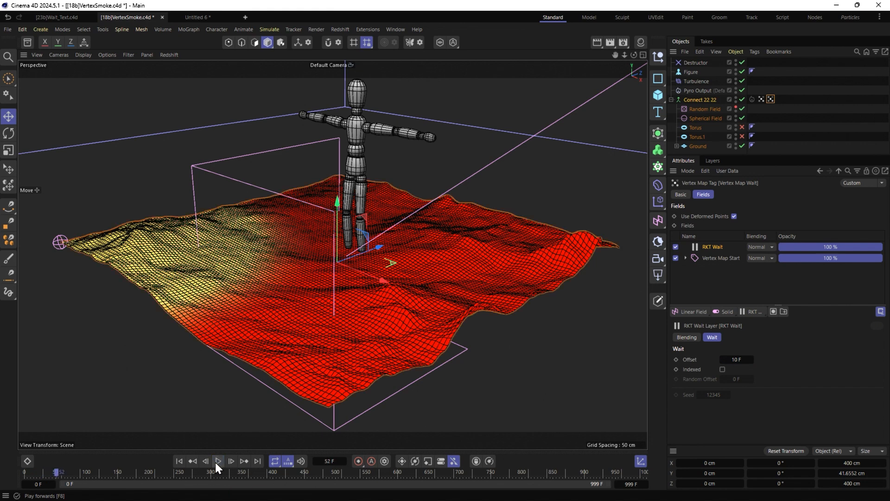
left_click(761, 99)
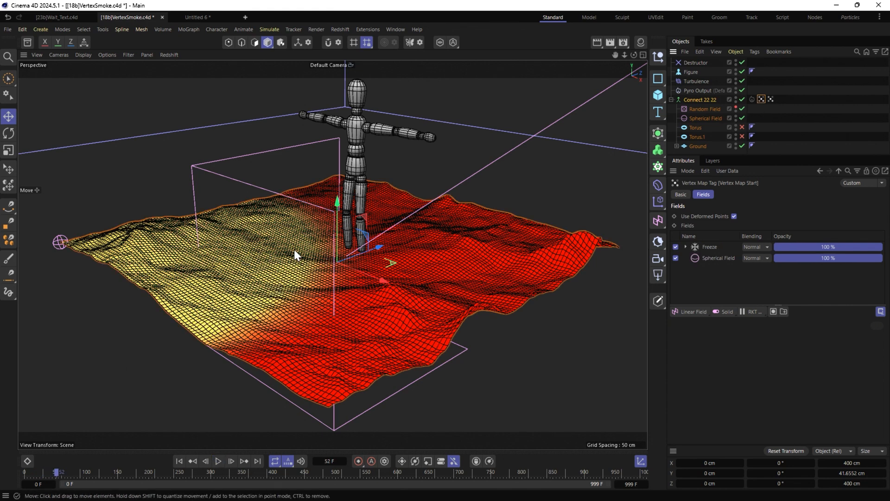
left_click(771, 99)
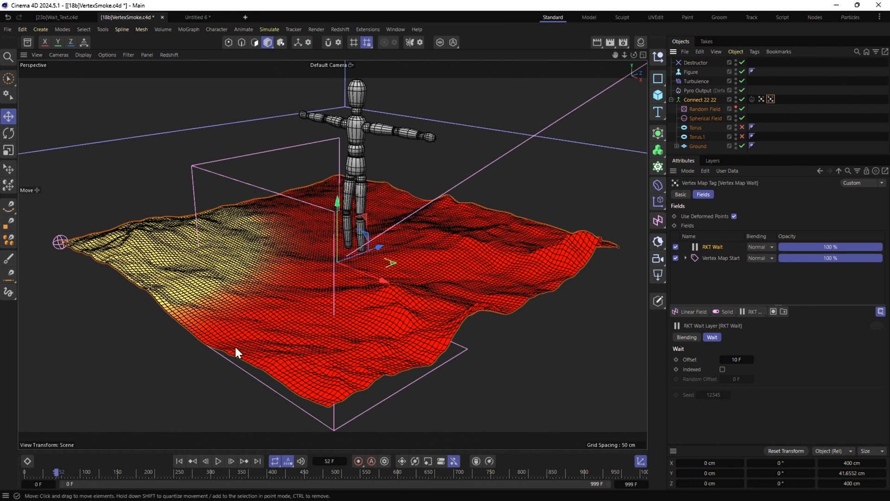
Step: Enable Indexed on the RKT Wait layer with a Random Offset of 10 F and play the animation
left_click(723, 369)
left_click_drag(742, 376, 750, 375)
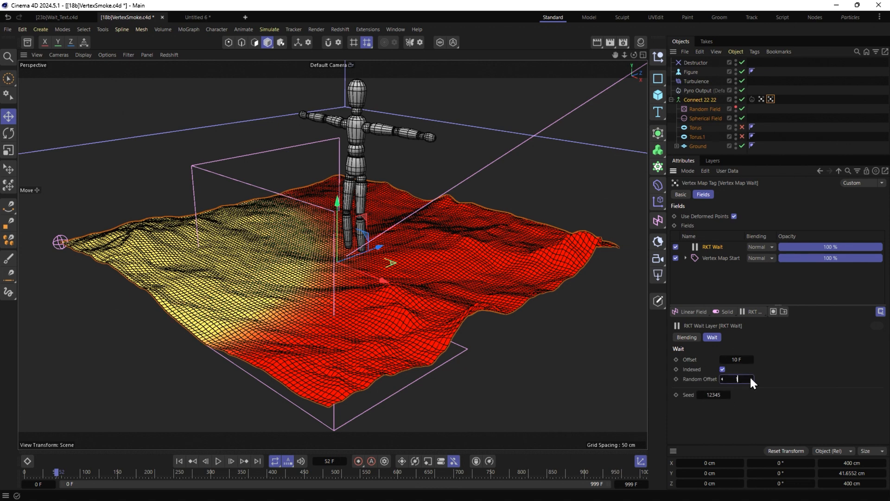
left_click(222, 459)
left_click(220, 459)
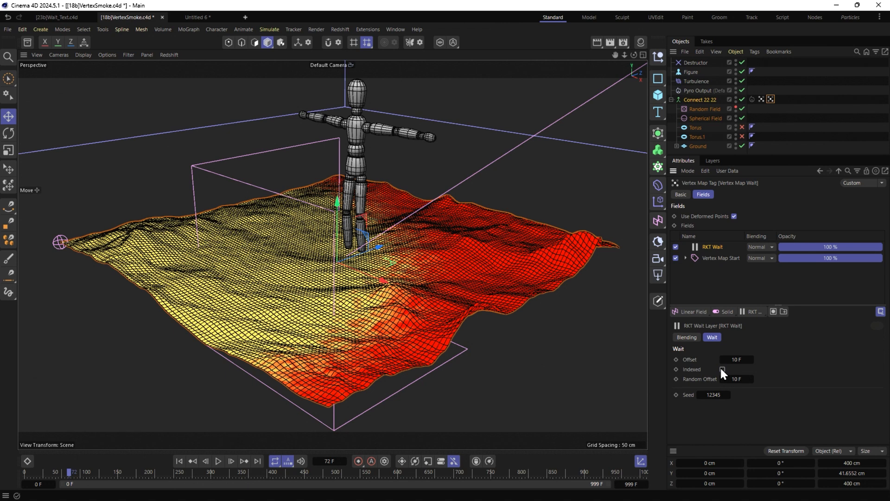
Step: Turn off Indexed on the RKT Wait layer and replay from the first frame to compare the two vertex maps
left_click(723, 369)
left_click(180, 461)
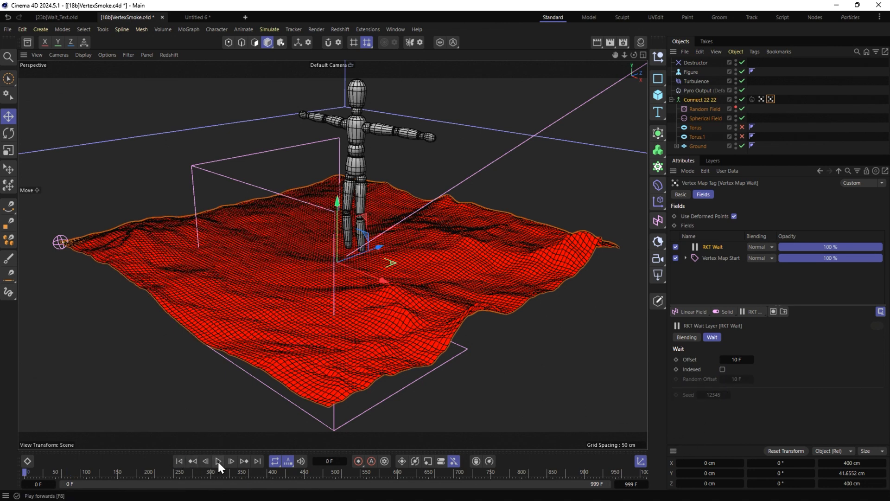
left_click(218, 461)
left_click(762, 99)
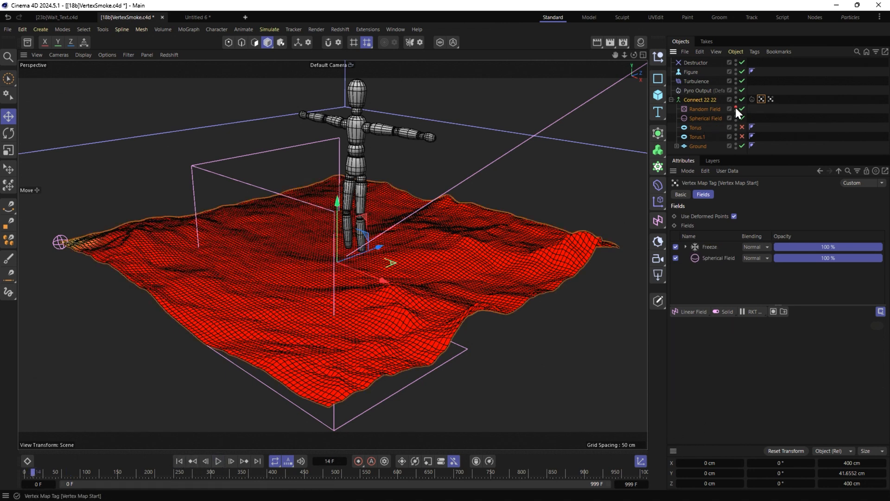
left_click(218, 461)
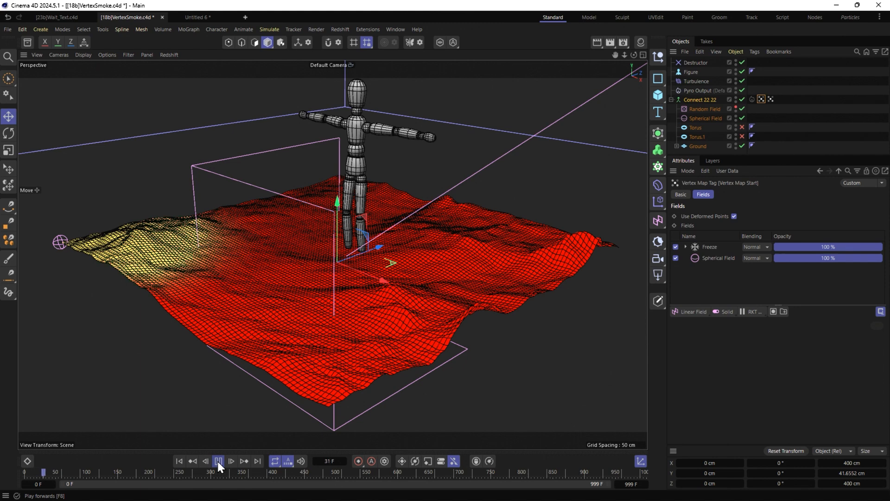
left_click(218, 461)
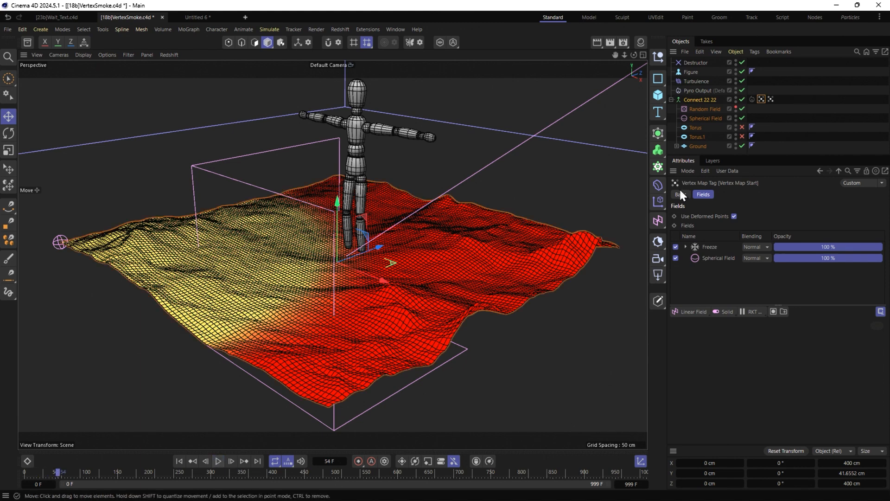
left_click(770, 99)
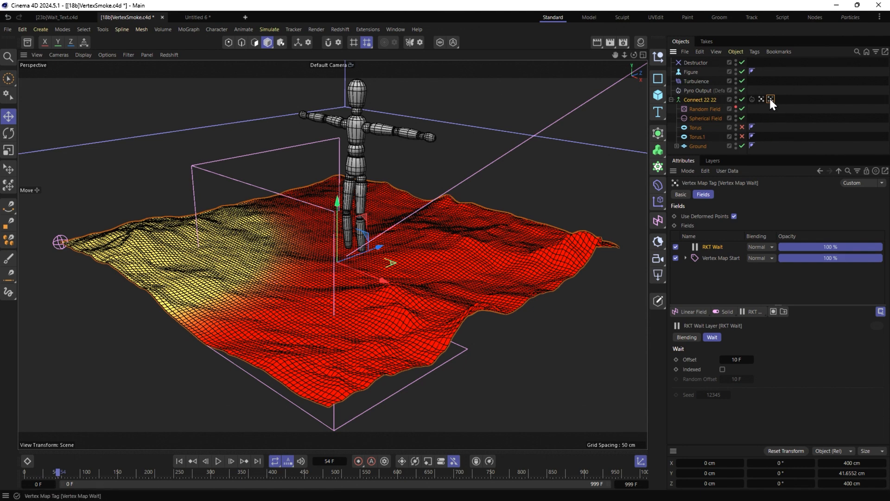
Step: Duplicate the Vertex Map Wait tag on Connect 22 22 and delete all field layers from the copy
left_click_drag(786, 98, 786, 98, "ctrl")
left_click(724, 258, "shift")
key("Delete")
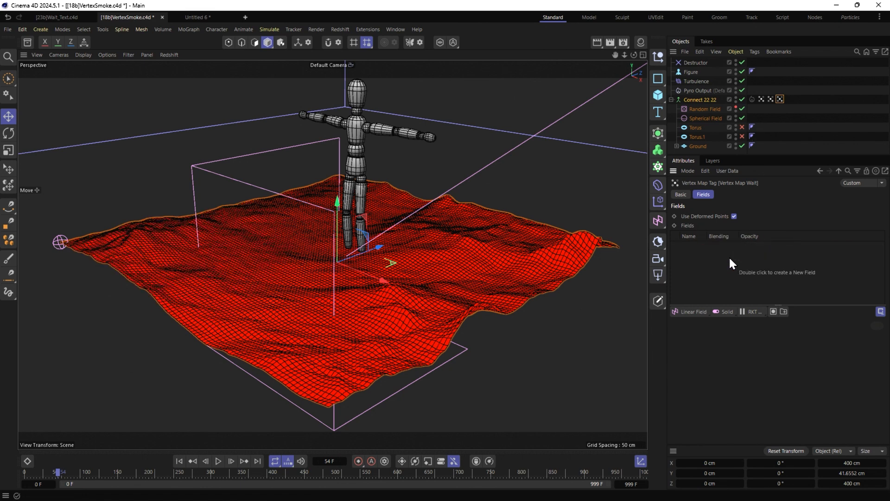
Step: Rename the emptied vertex map tag copy as Vertex Map Combine
left_click(680, 194)
double_click(757, 229)
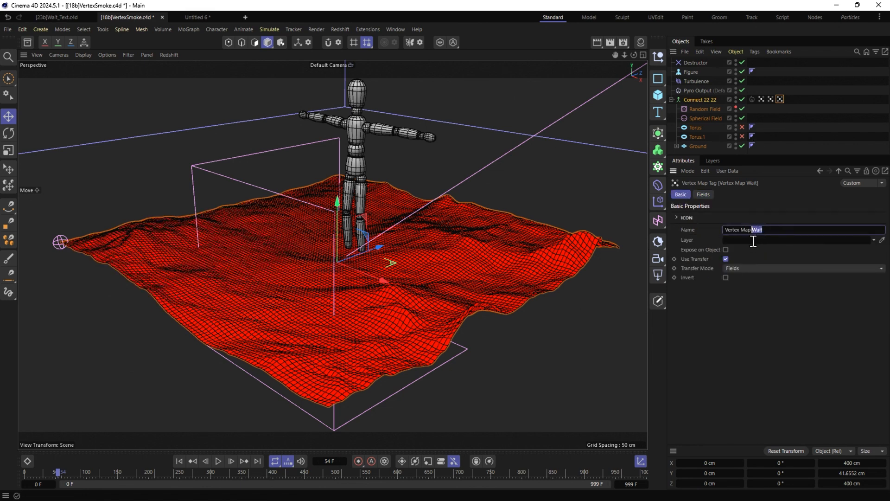
type("Combine")
key("Return")
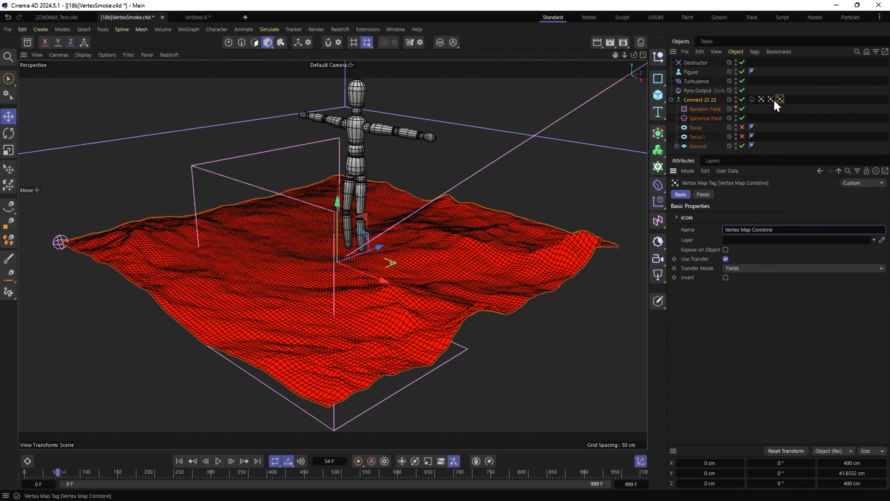
Step: Add Vertex Map Start and, above it, Vertex Map Wait as field layers in the Vertex Map Combine tag
left_click(704, 194)
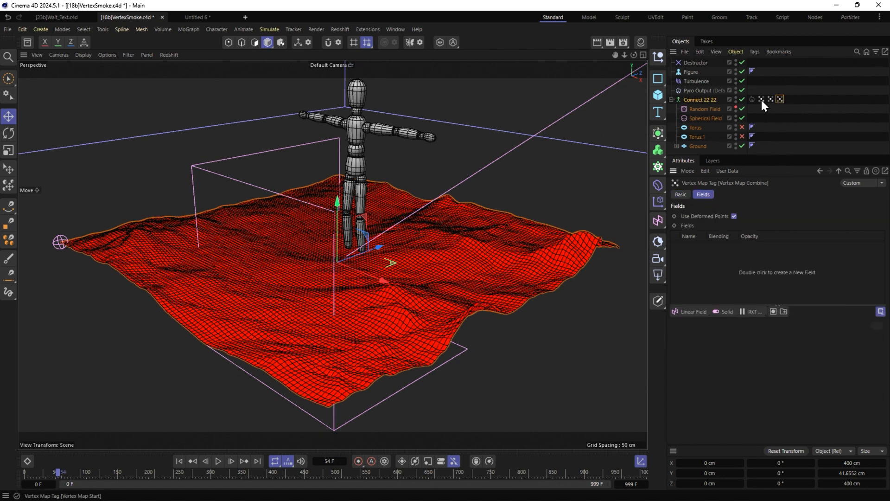
left_click_drag(762, 101, 703, 271)
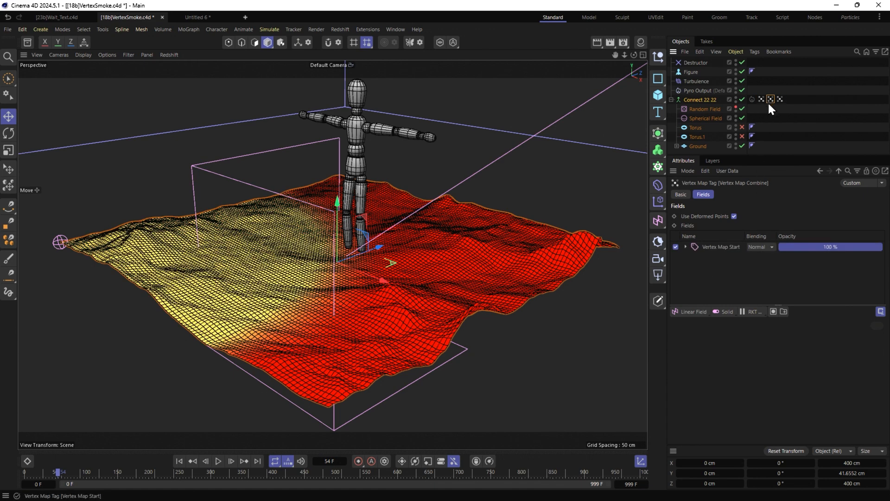
left_click_drag(769, 100, 712, 243)
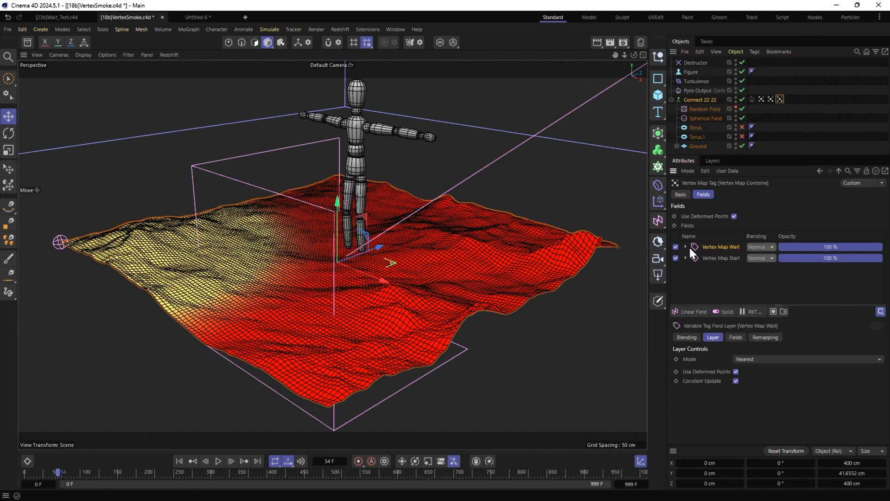
Step: Compare Vertex Map Wait with Vertex Map Combine and set the Vertex Map Wait layer's blending to Subtract
left_click(771, 99)
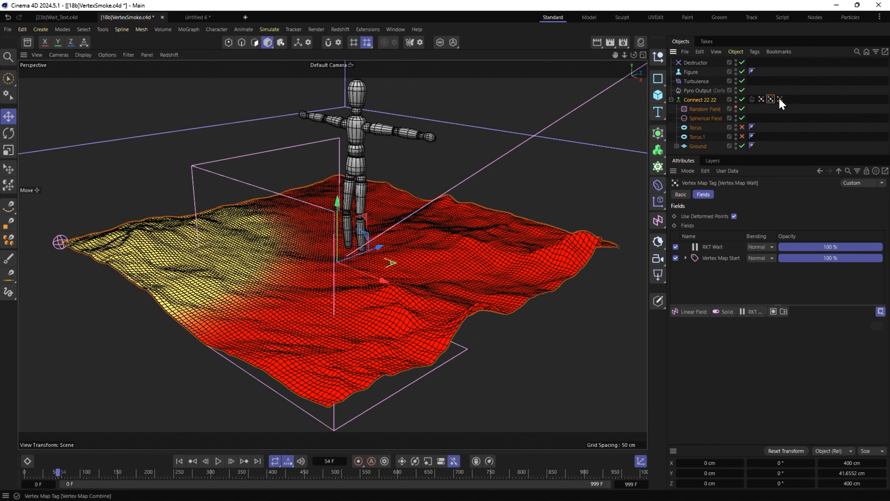
left_click(779, 98)
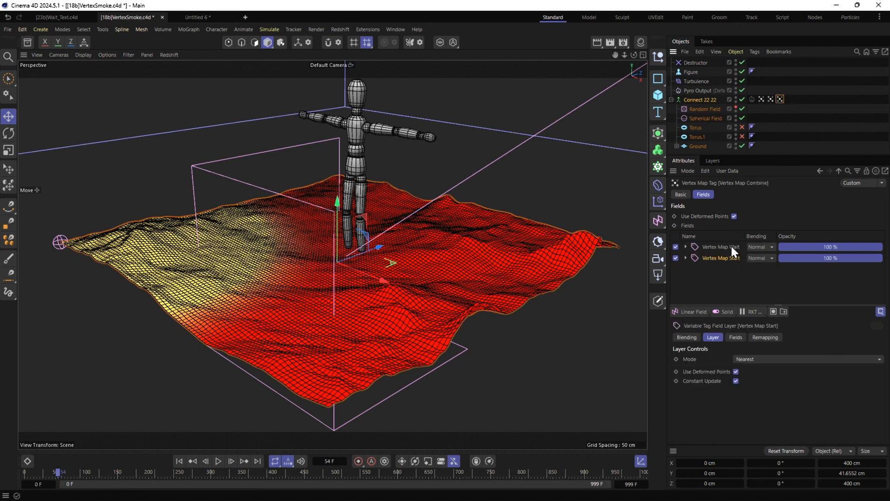
left_click(757, 247)
left_click(769, 297)
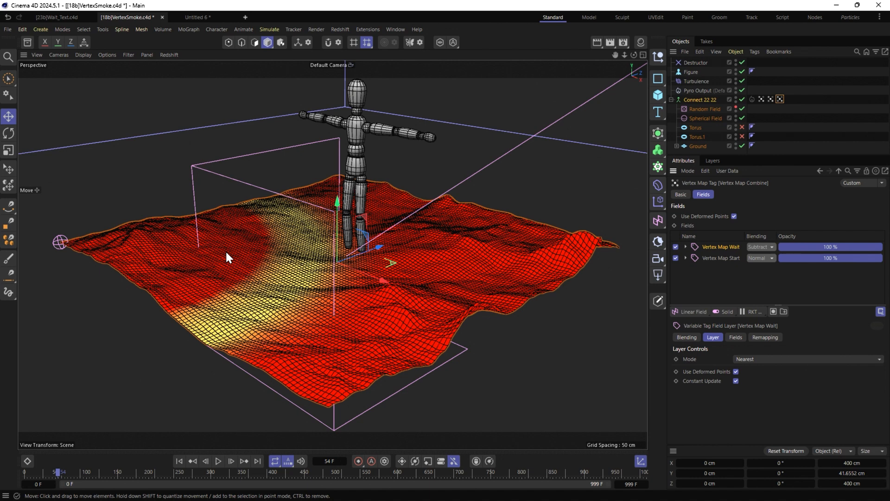
Step: Play the animation from the first frame to examine Vertex Map Combine, and replay it with Vertex Map Start displayed
left_click(179, 461)
left_click(218, 461)
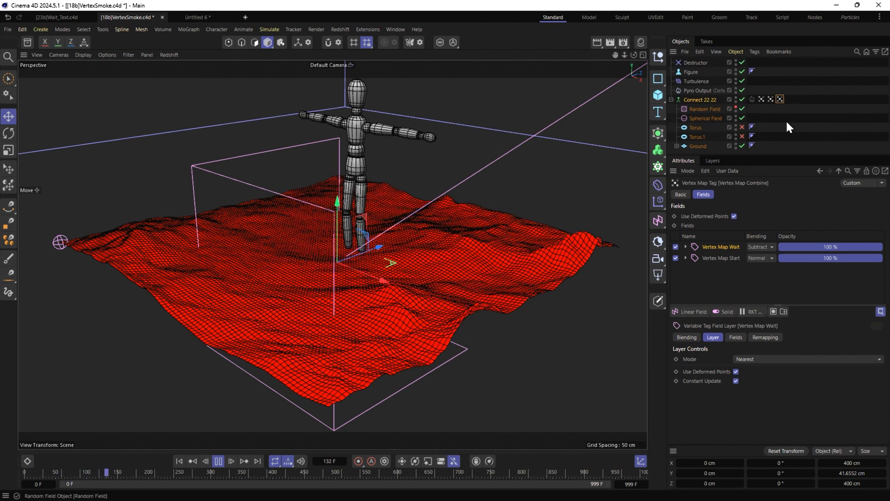
left_click(762, 99)
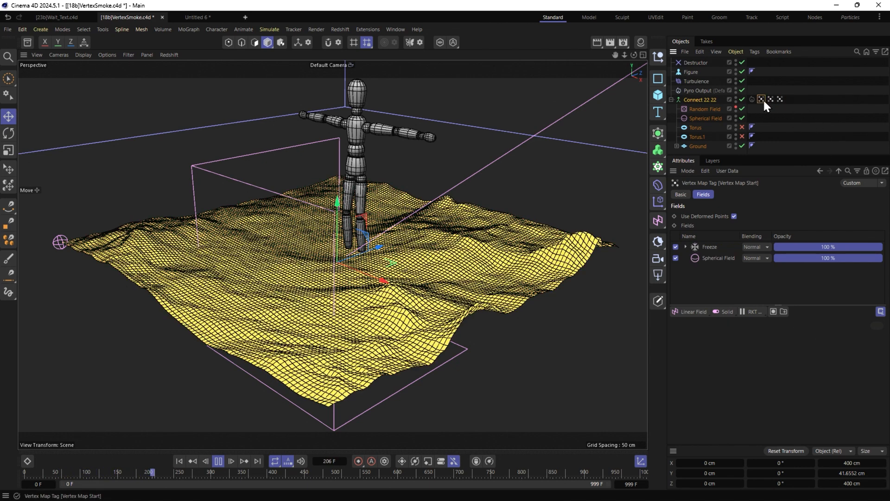
left_click(180, 461)
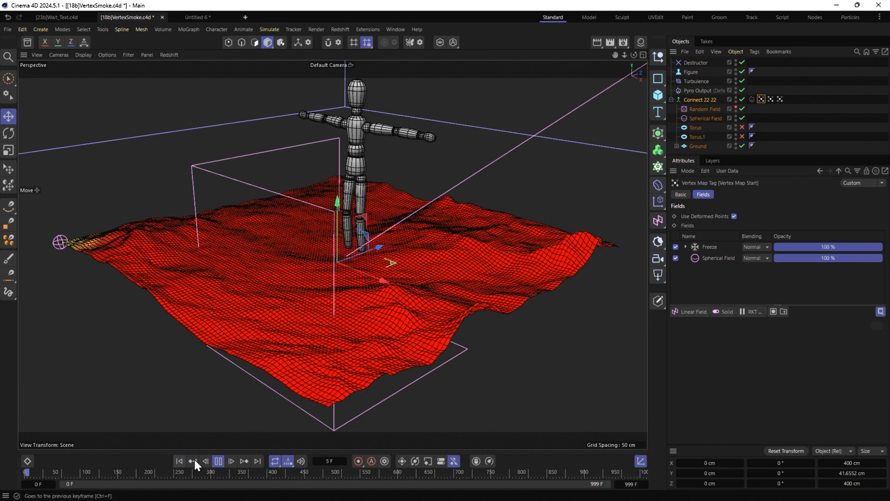
left_click(219, 461)
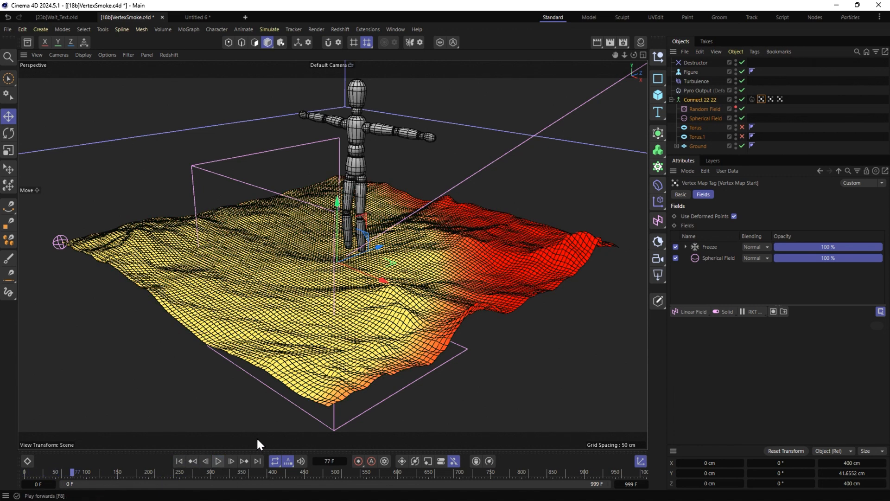
Step: Set the Freeze layer's Effect Strength to 50 % in Vertex Map Start and replay from the first frame
left_click(709, 247)
left_click(745, 408)
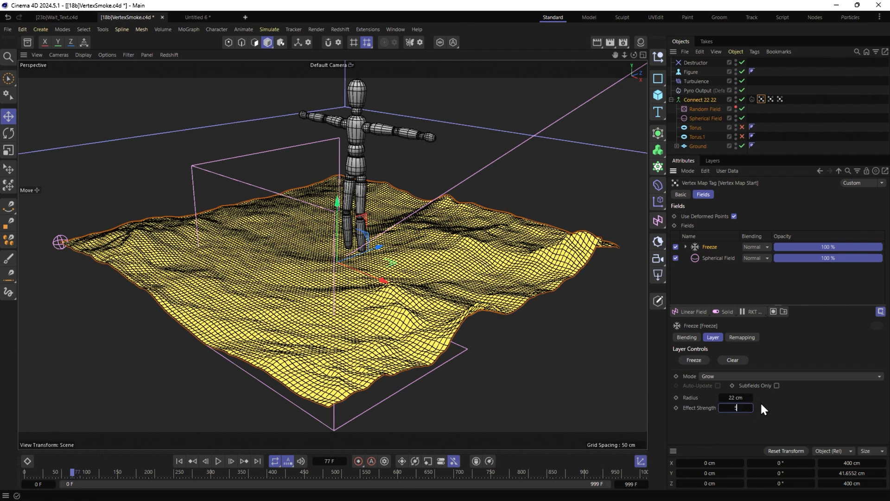
type("50")
key("Return")
left_click(180, 461)
left_click(219, 461)
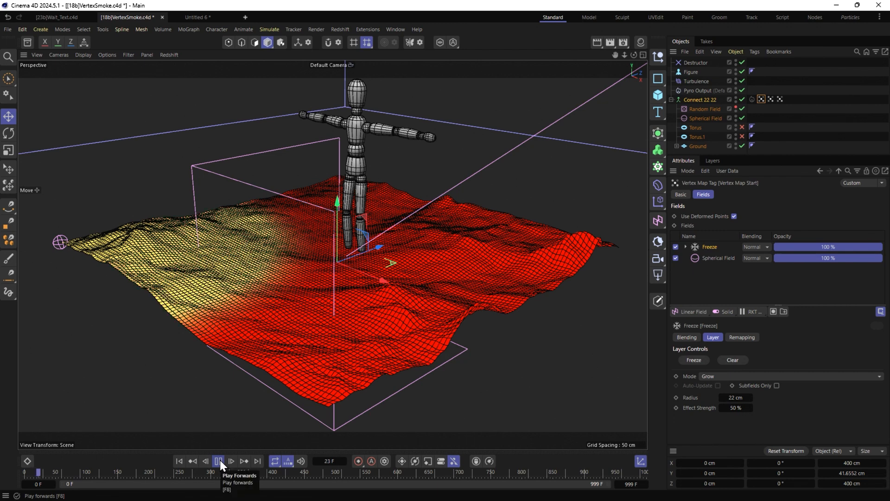
Step: Set the Freeze layer's Radius to 11 cm and replay the growth from the first frame
left_click(219, 461)
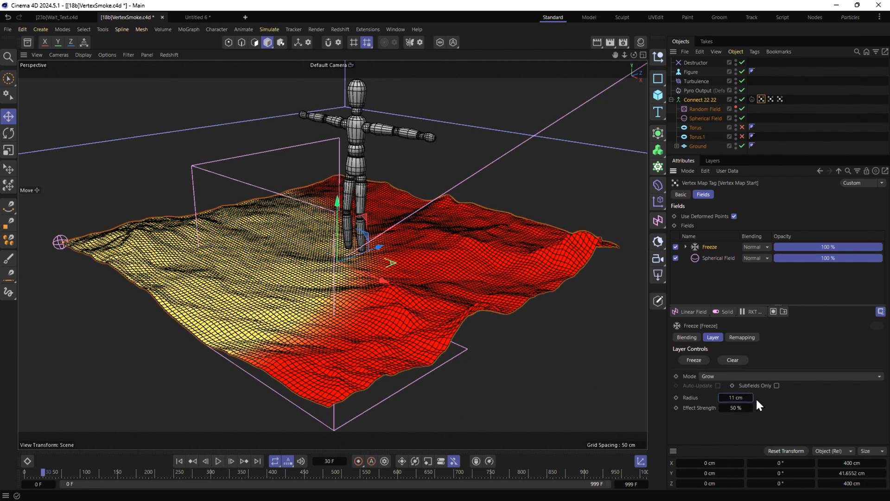
left_click(194, 461)
left_click(218, 461)
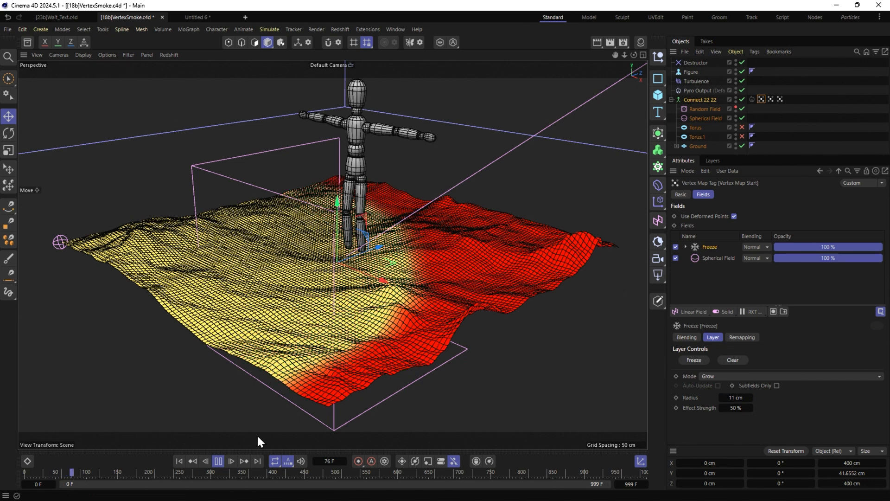
left_click(218, 461)
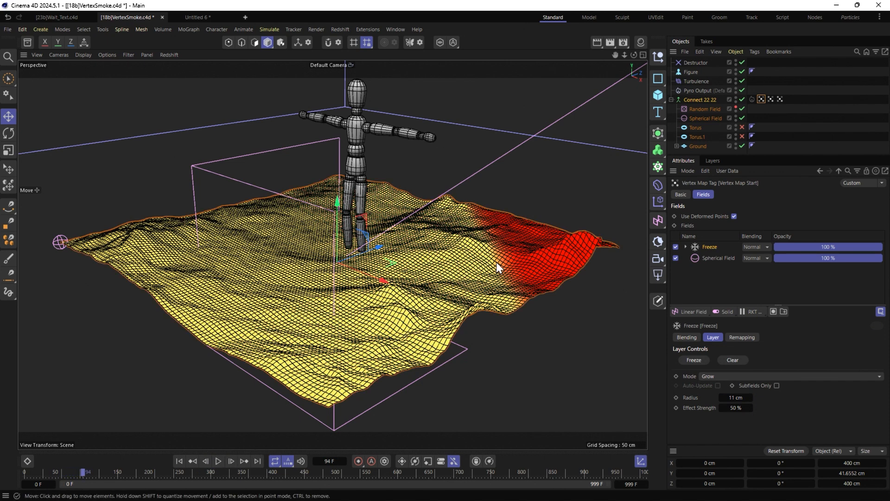
Step: Set the RKT Wait layer's Offset to 5 F in Vertex Map Wait and replay Vertex Map Combine from the first frame
left_click(771, 100)
left_click(780, 100)
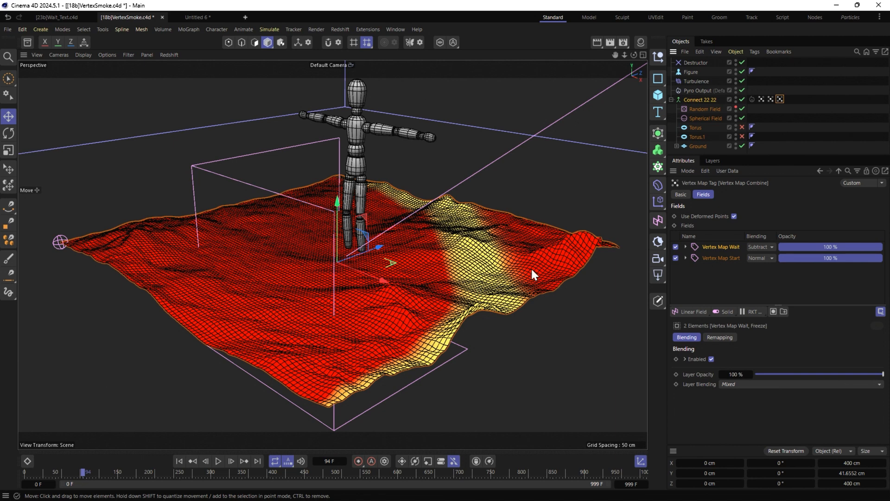
left_click(770, 99)
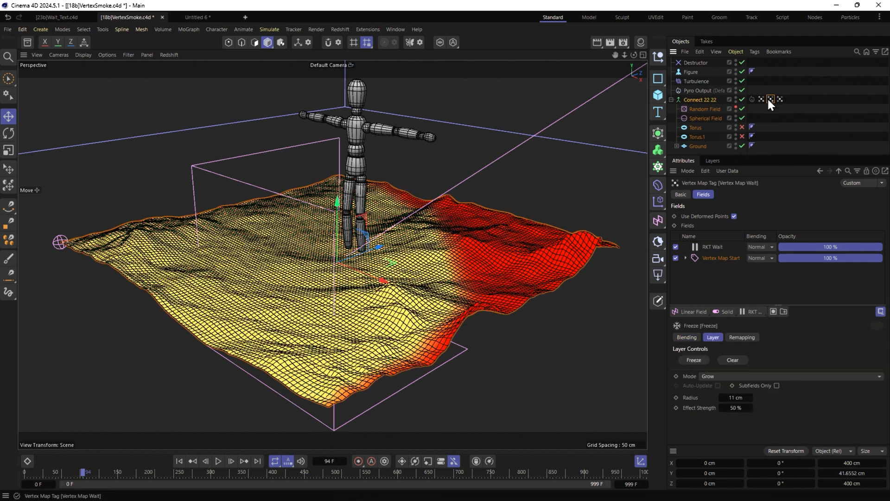
left_click(719, 245)
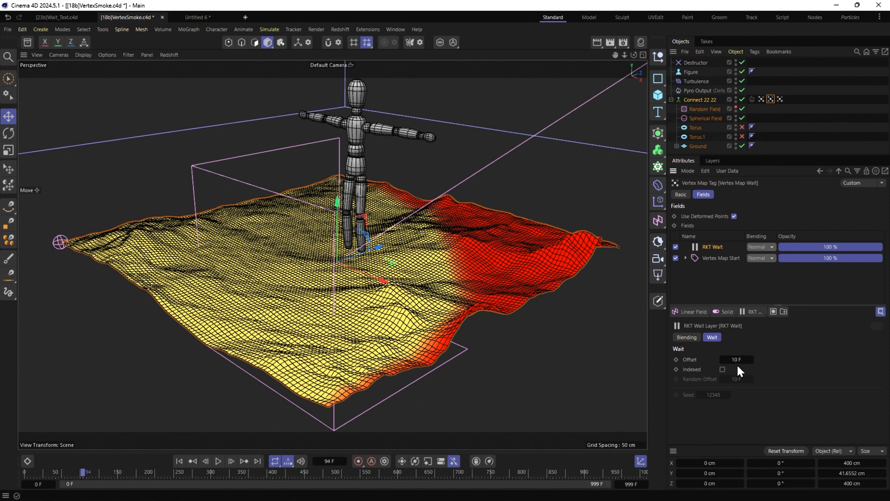
left_click(738, 364)
key("Return")
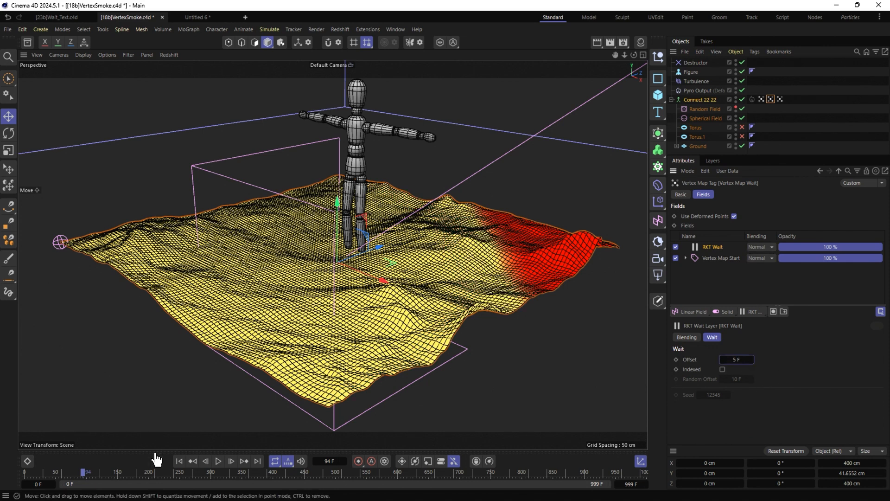
left_click(780, 99)
left_click(179, 461)
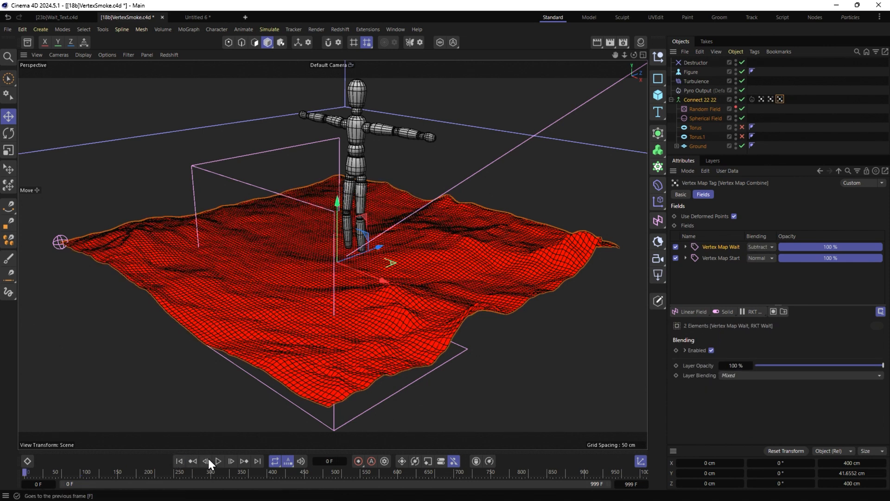
left_click(217, 461)
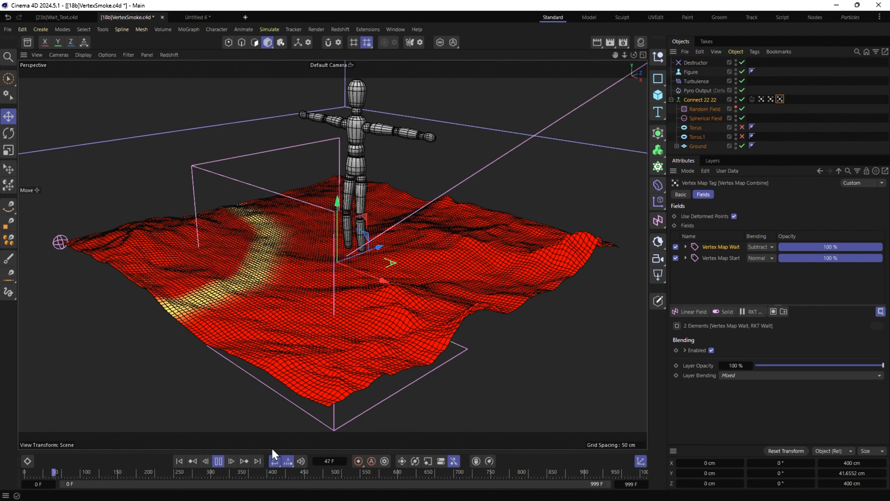
left_click(218, 460)
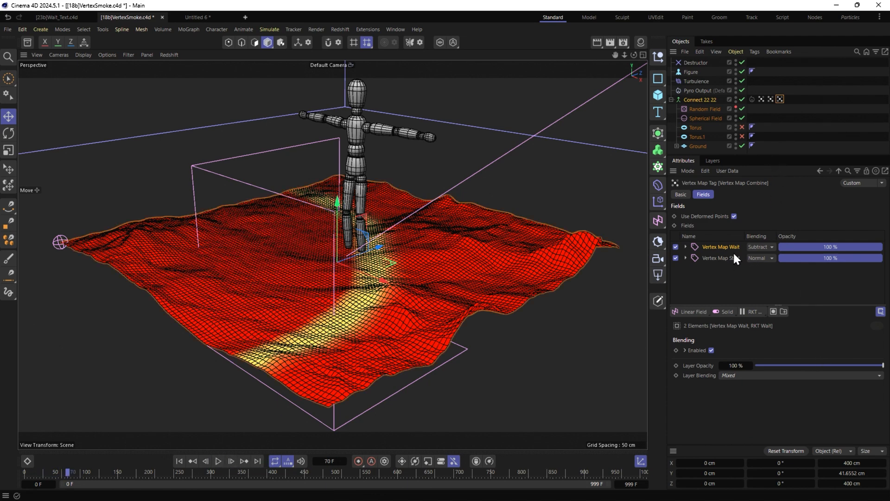
Step: Set the RKT Wait layer's Offset to 2 F and replay Vertex Map Combine from the first frame
left_click(771, 99)
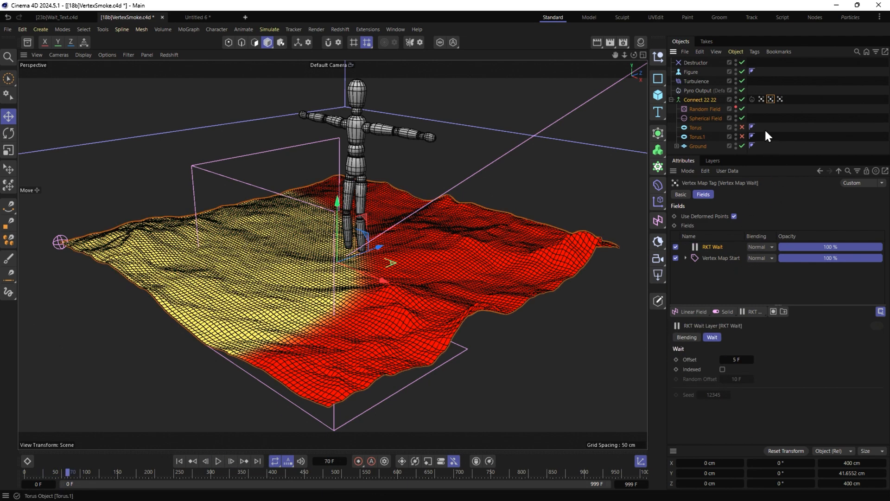
double_click(743, 358)
type("1")
key("Return")
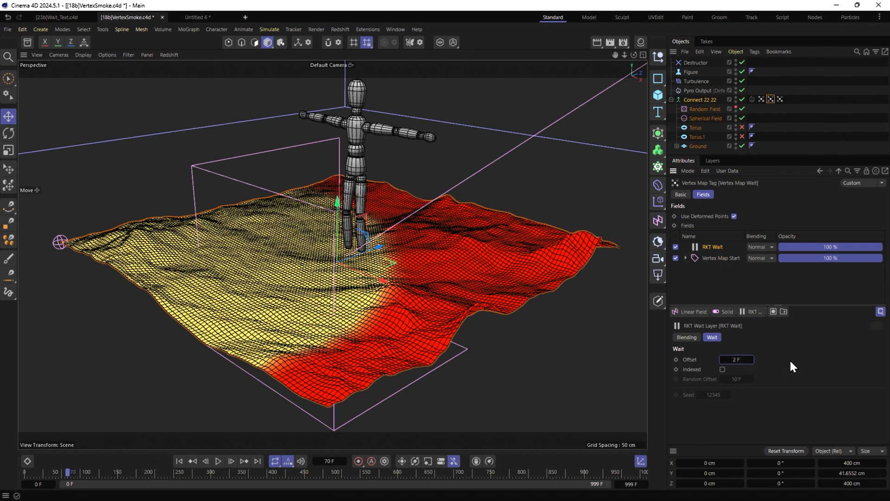
left_click(780, 100)
left_click(179, 461)
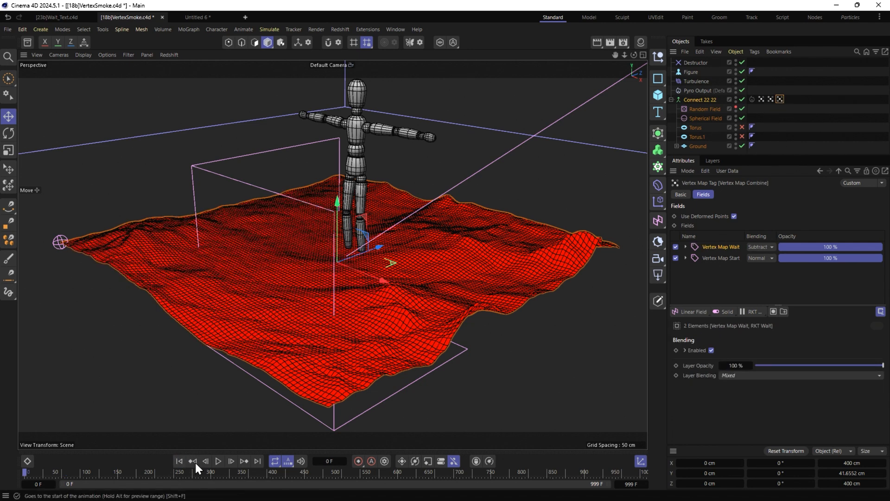
left_click(218, 461)
left_click(218, 461)
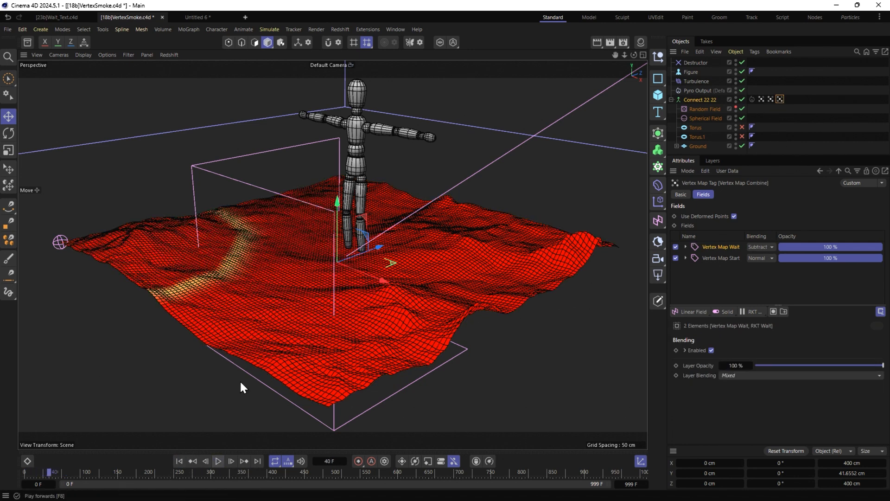
Step: Examine the nested fields of the Vertex Map Wait and Vertex Map Start layers in Vertex Map Combine, and collapse both
left_click(686, 247)
left_click(686, 291)
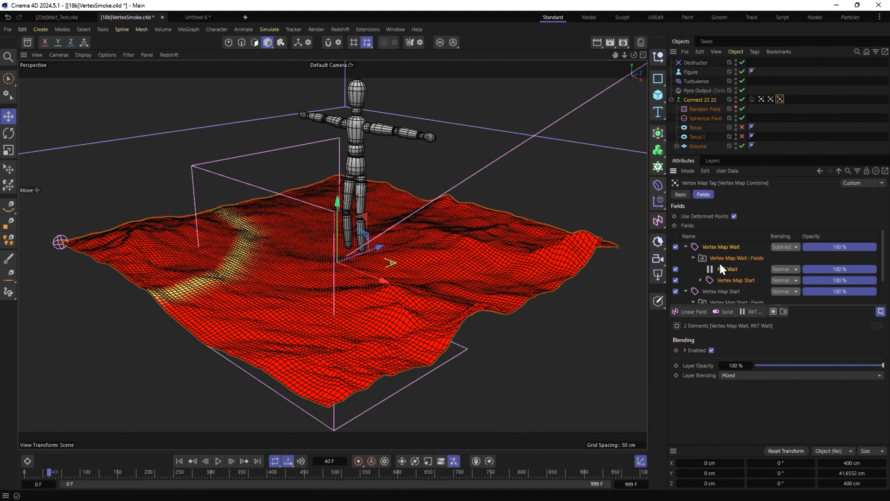
left_click(686, 247)
left_click(686, 258)
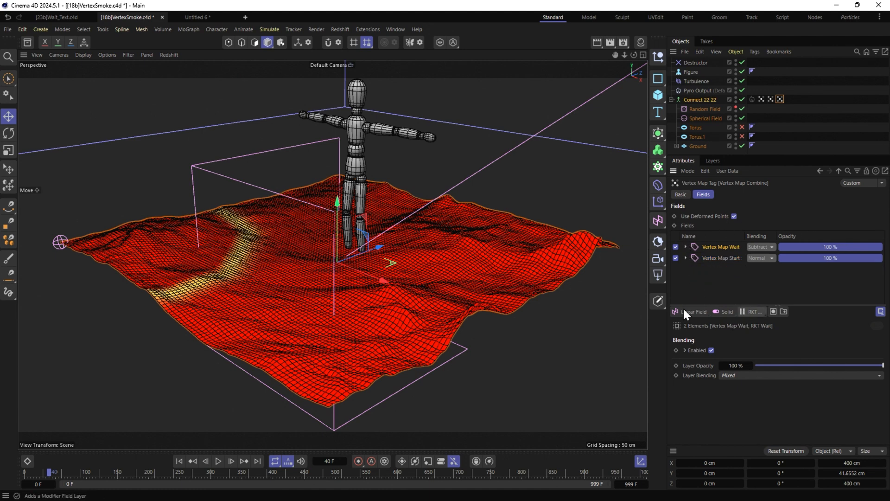
Step: Add a Curve layer on top of Vertex Map Combine's fields and move its end point to about 0.45 horizontally at full height
left_click(751, 311)
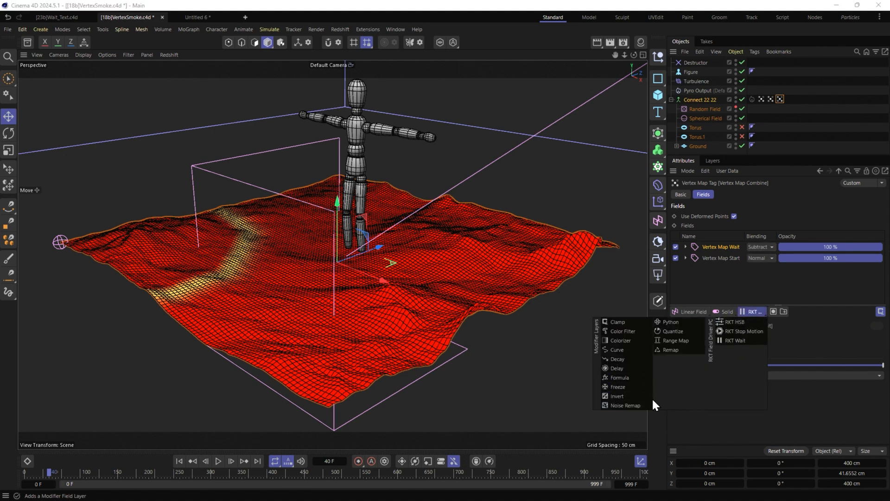
left_click(627, 350)
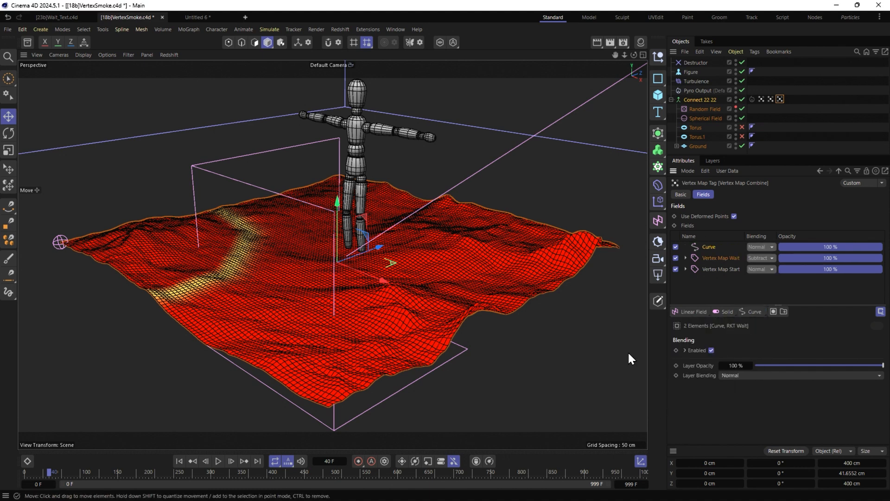
left_click(710, 245)
left_click_drag(872, 367, 796, 314)
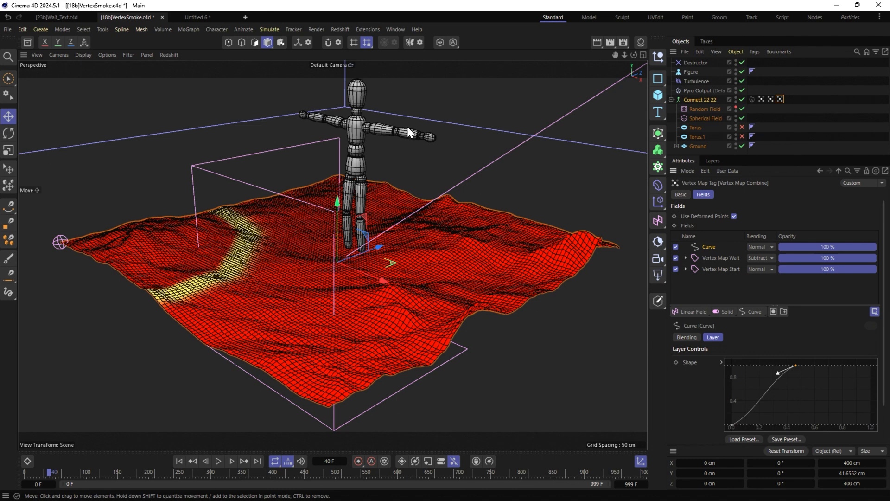
Step: Clear the Emission Map of the Pyro Emitter tag on Connect 22 22 and reveal the tag's Fuel settings
left_click(752, 100)
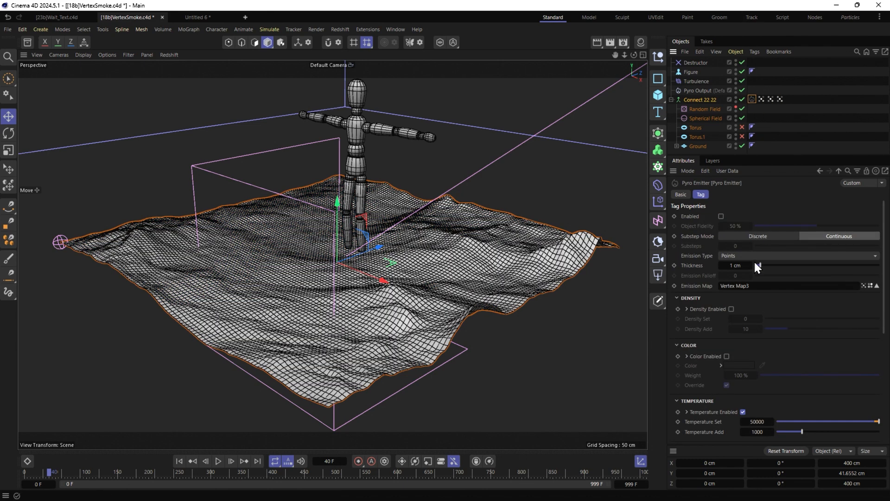
left_click_drag(807, 285, 720, 286)
key("BackSpace")
left_click(798, 203)
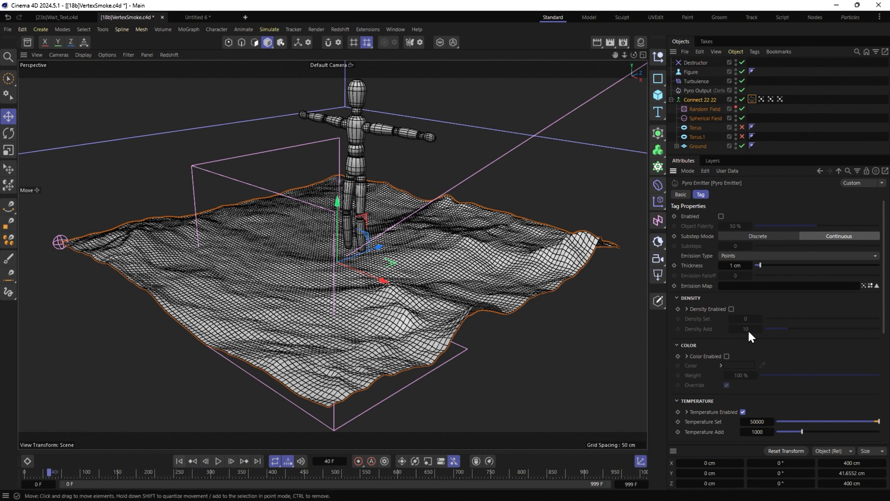
scroll(714, 366, "down", 3)
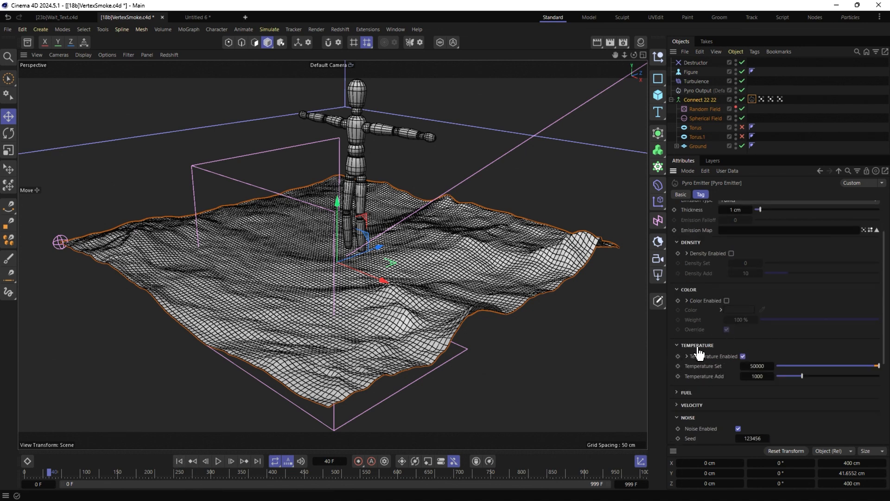
left_click(685, 392)
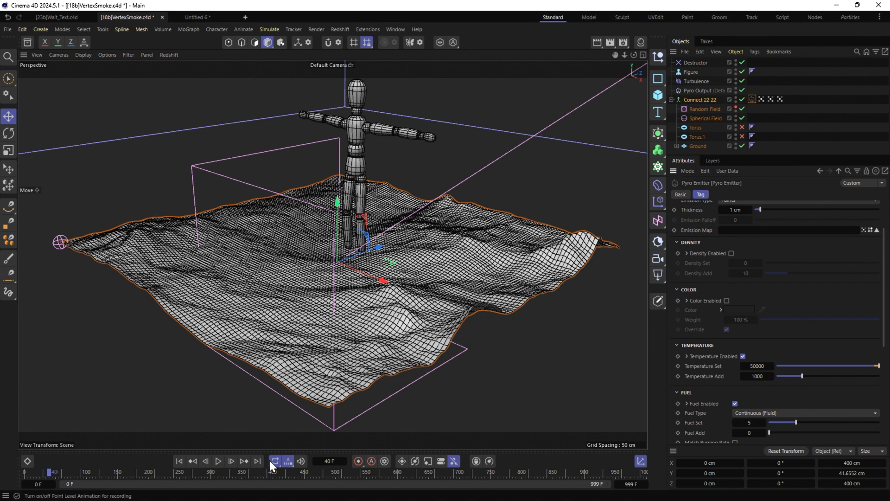
Step: Assign Vertex Map Combine as the Pyro Emitter's Emission Map and enable the emitter, with the timeline at the first frame
left_click(179, 461)
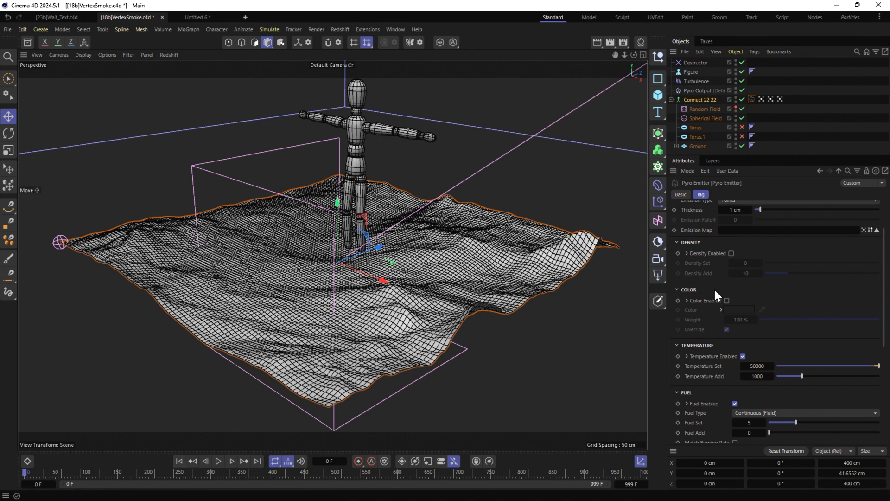
scroll(713, 288, "up", 3)
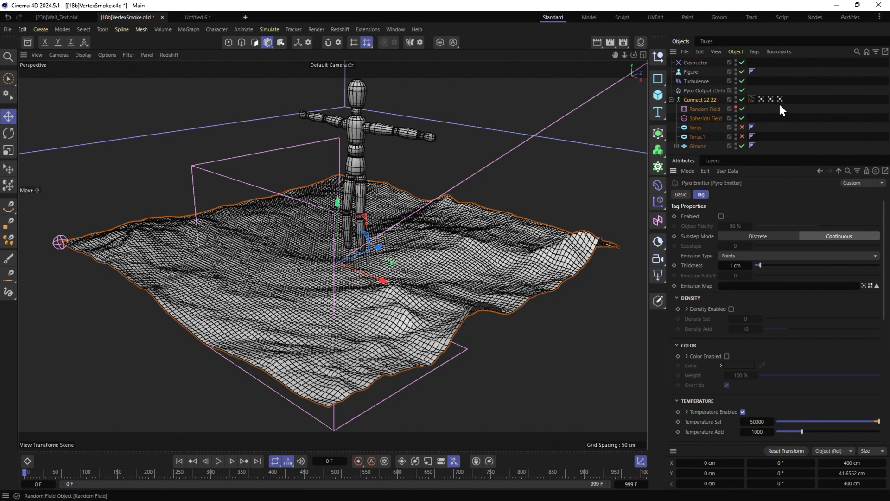
left_click_drag(780, 99, 741, 293)
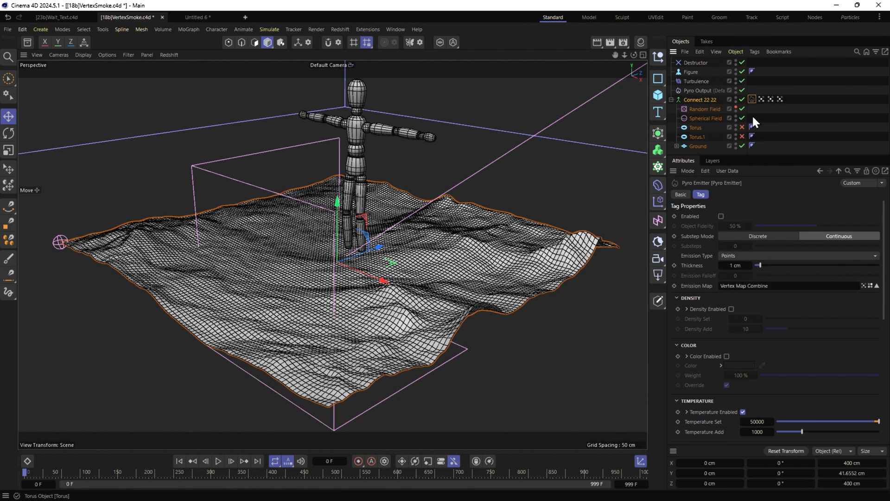
left_click(722, 216)
Step: Display Vertex Map Combine on the ground and play the Pyro simulation from the first frame
left_click(780, 99)
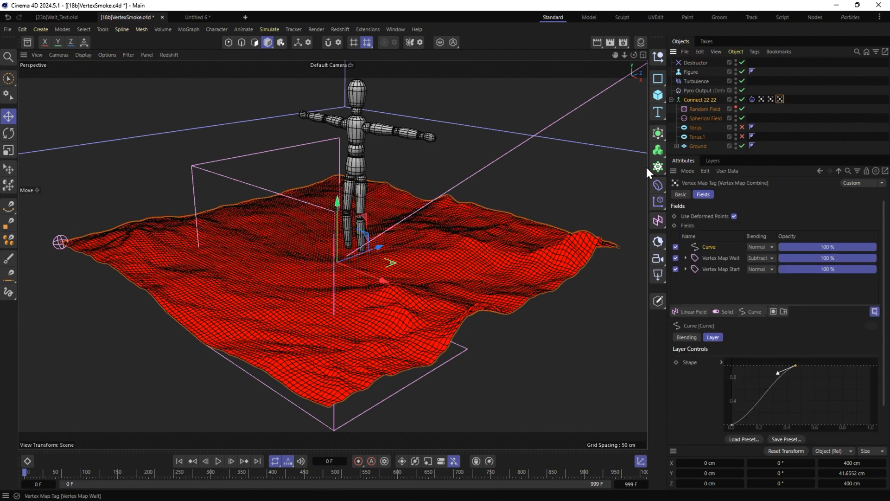
left_click(219, 461)
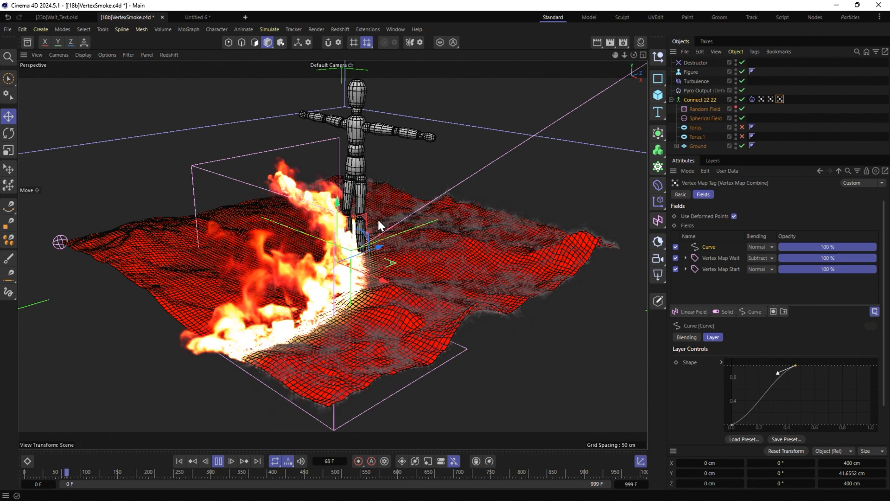
left_click(219, 462)
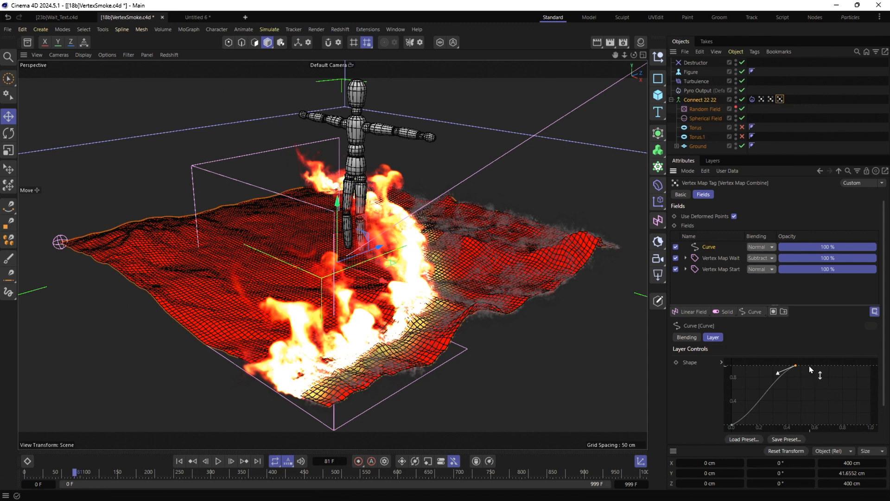
Step: Try adding a point at about 0.75 horizontally and zero height to the Curve layer's shape, and undo it
left_click_drag(804, 365, 805, 367)
left_click_drag(806, 369, 840, 473)
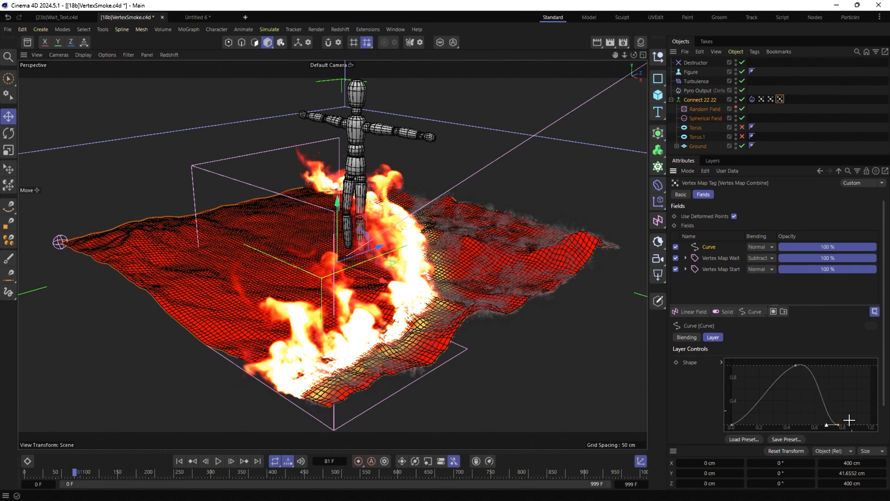
key("ctrl+z")
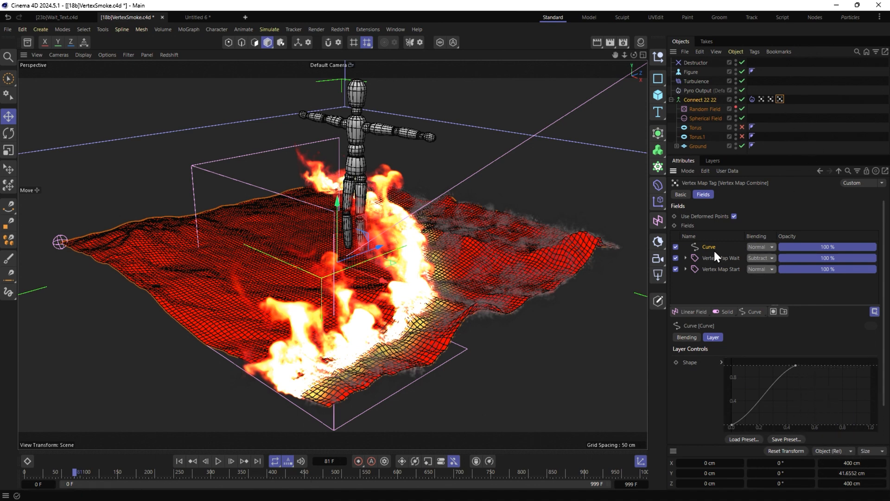
Step: Replace the Curve layer in Vertex Map Combine with a Quantize layer set to 1 step and replay the simulation from the first frame
key("Delete")
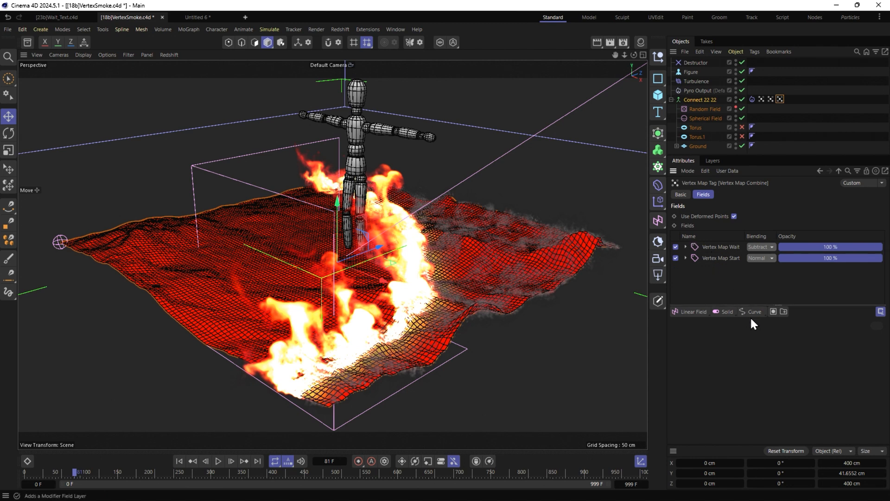
left_click(754, 312)
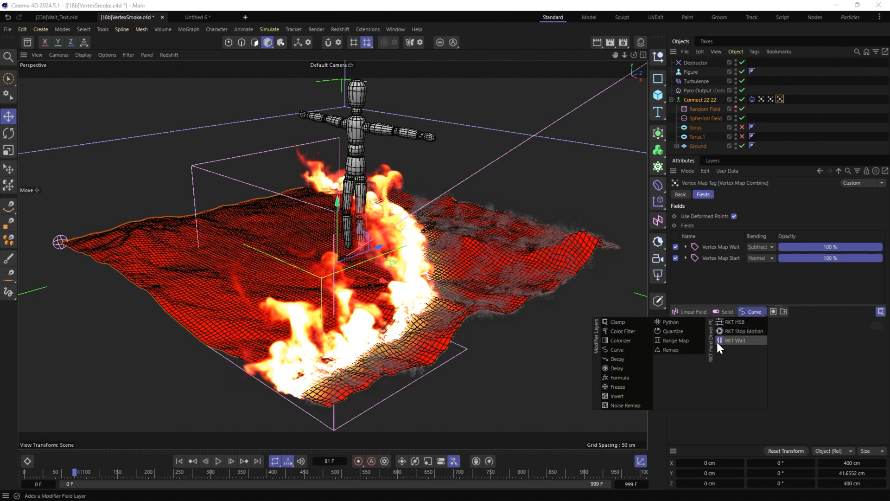
left_click(687, 331)
left_click_drag(764, 360, 513, 343)
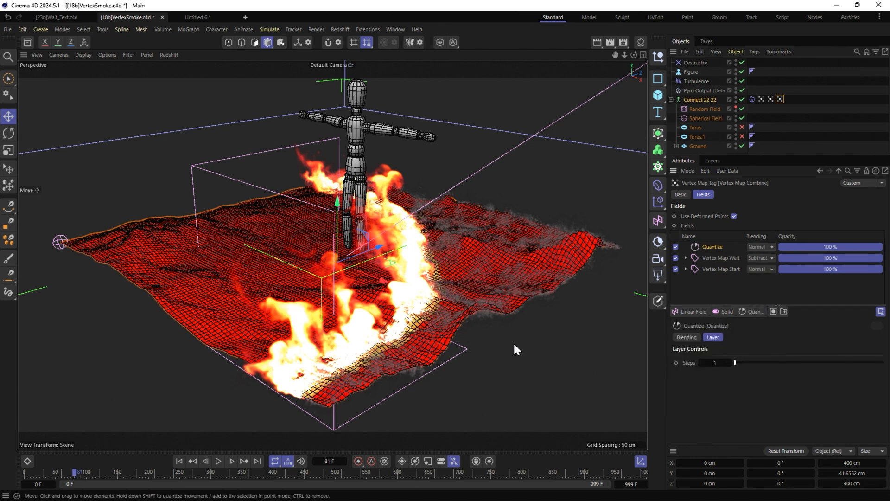
left_click(180, 462)
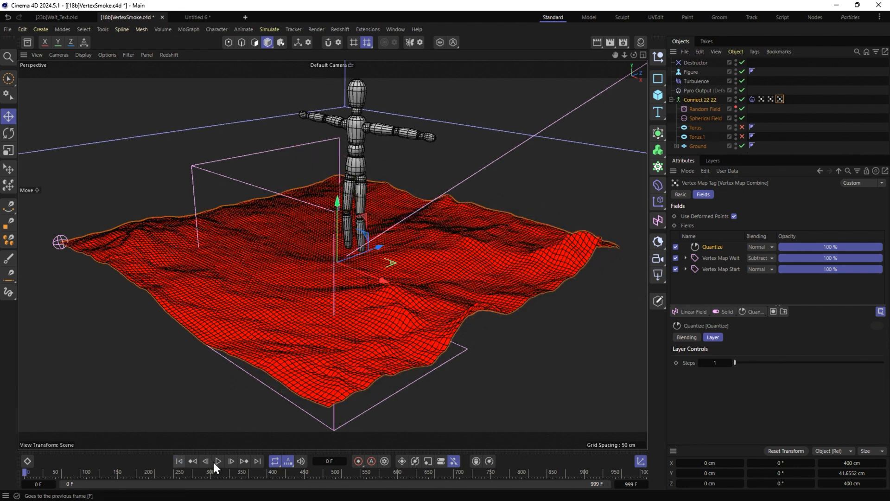
left_click(218, 462)
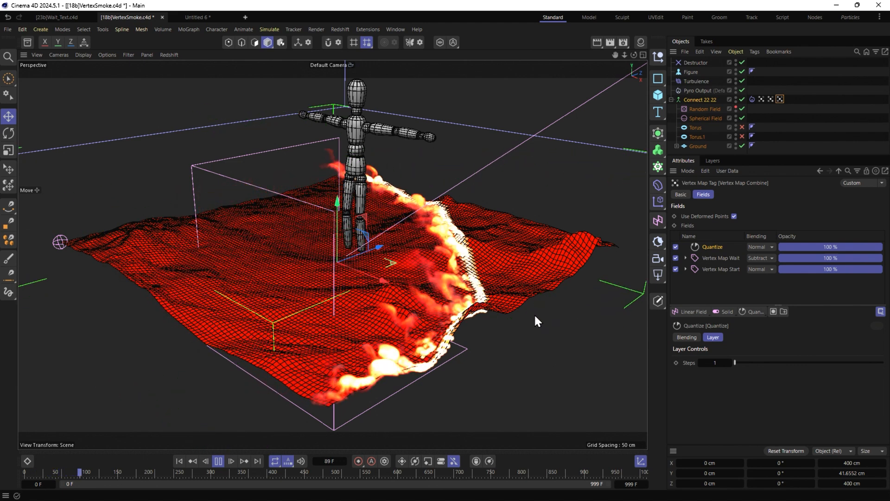
left_click(218, 461)
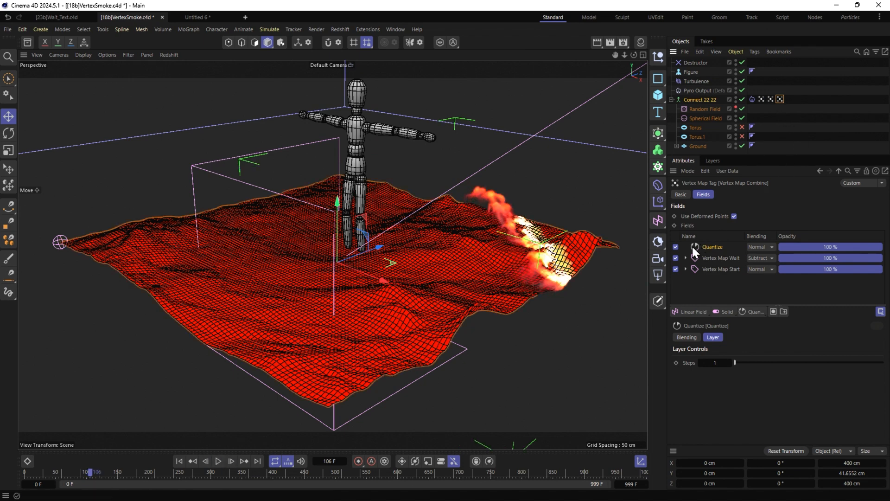
Step: Set the Offset of the RKT Wait layer nested under Vertex Map Wait to 4 F and replay the simulation from the first frame
left_click(686, 258)
left_click(723, 282)
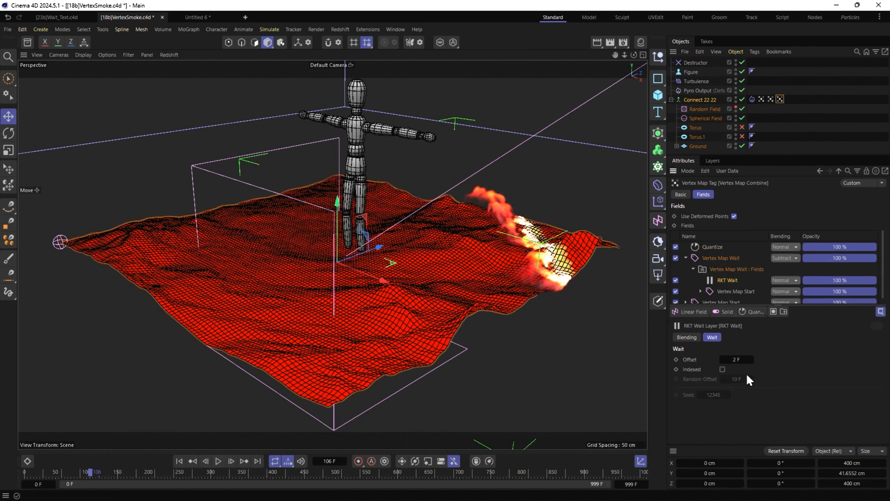
left_click(751, 360)
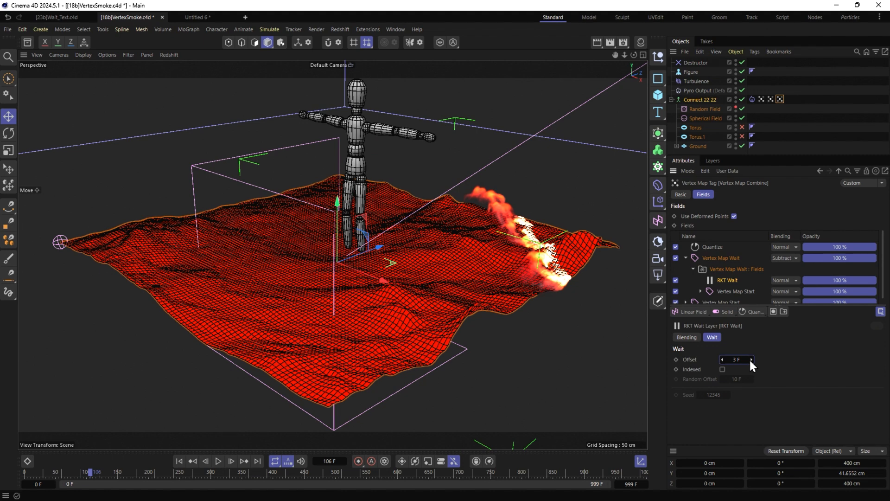
left_click(179, 461)
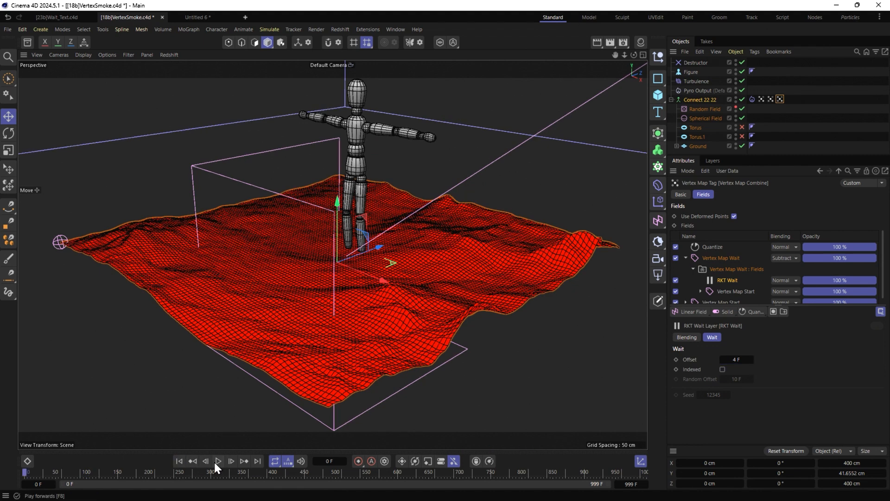
left_click(218, 461)
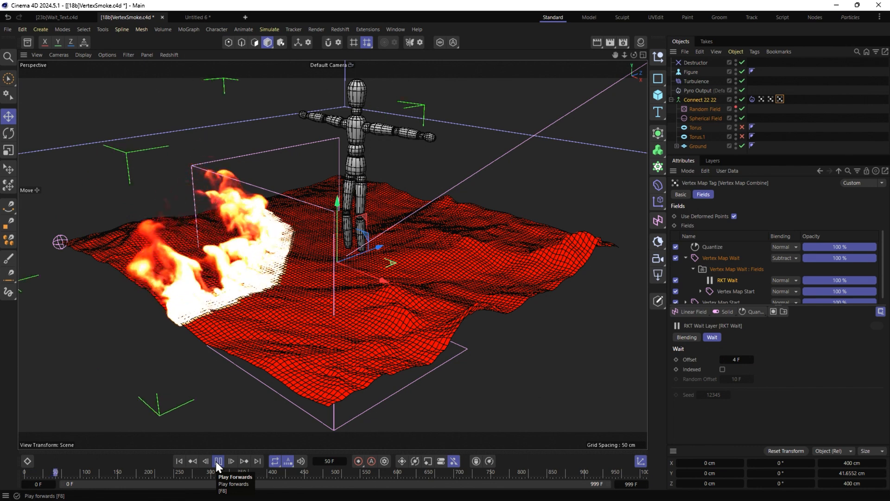
left_click(216, 461)
Step: Place the Random Field inside the Radius sub-fields of Vertex Map Start's Freeze layer and show the Freeze layer's settings
left_click(761, 99)
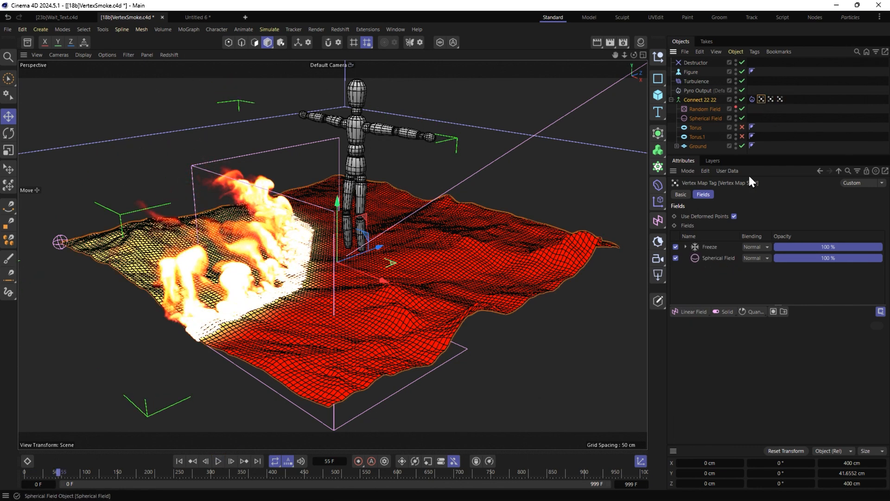
left_click(686, 247)
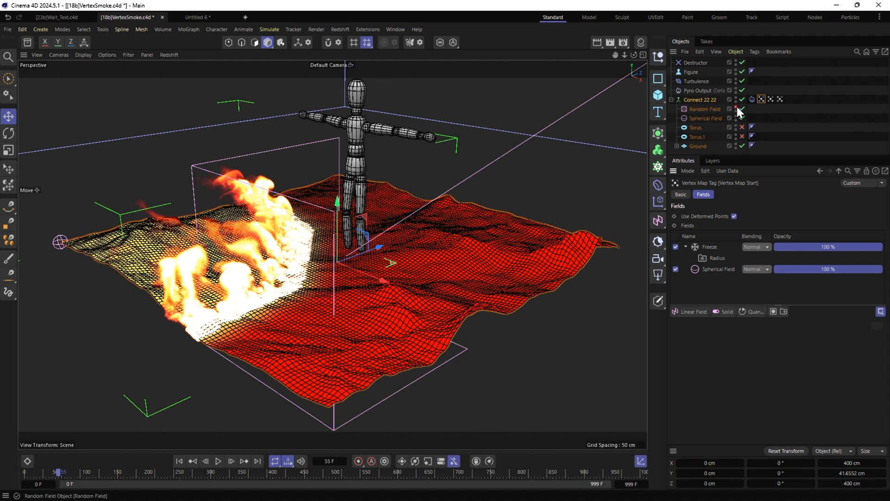
left_click_drag(735, 108, 710, 241)
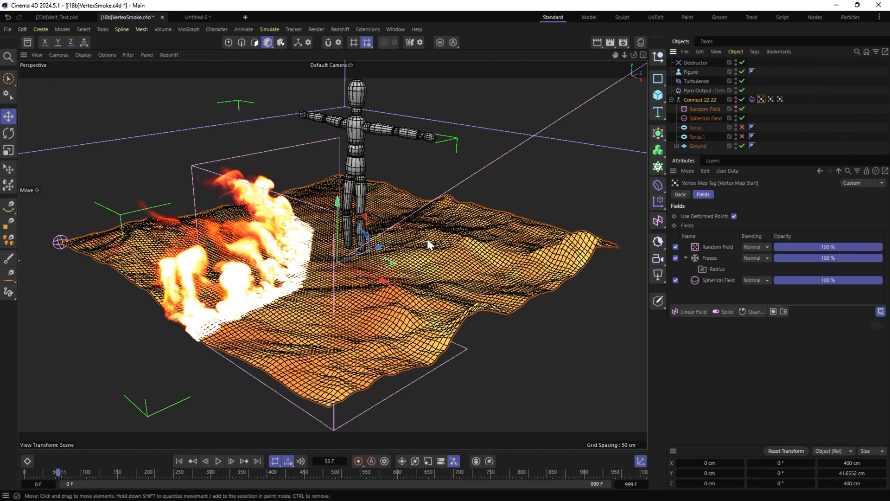
left_click_drag(715, 243, 720, 265)
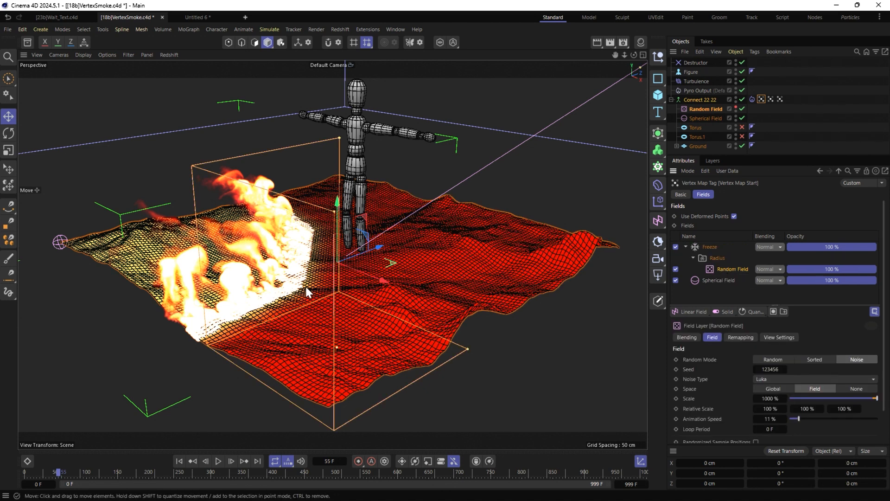
left_click(722, 295)
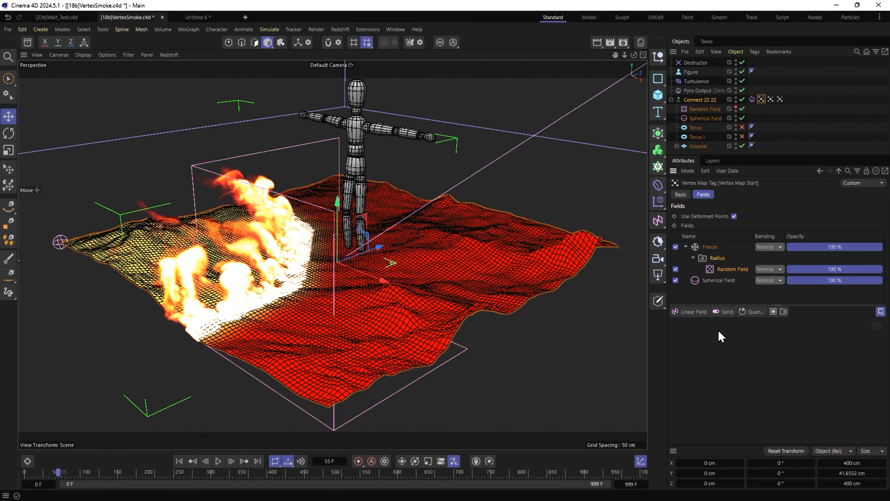
left_click(710, 249)
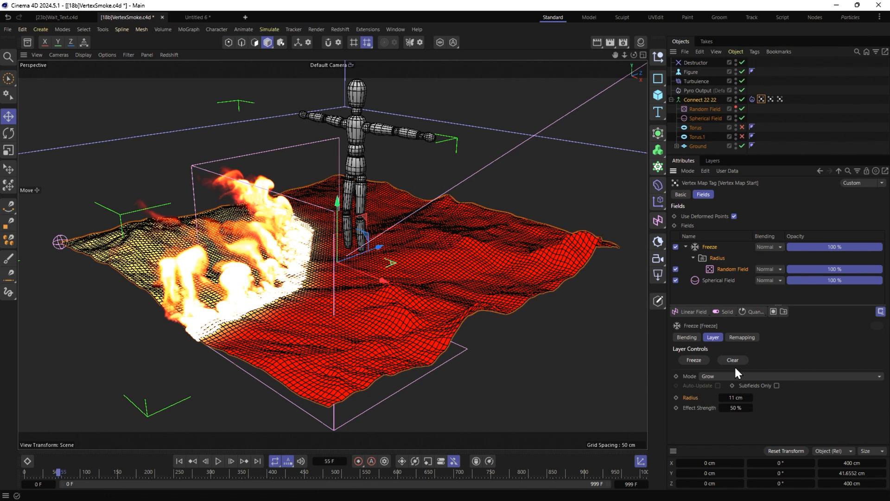
Step: Disable the Pyro Emitter on Connect 22 22 and play Vertex Map Combine from the first frame
left_click(752, 99)
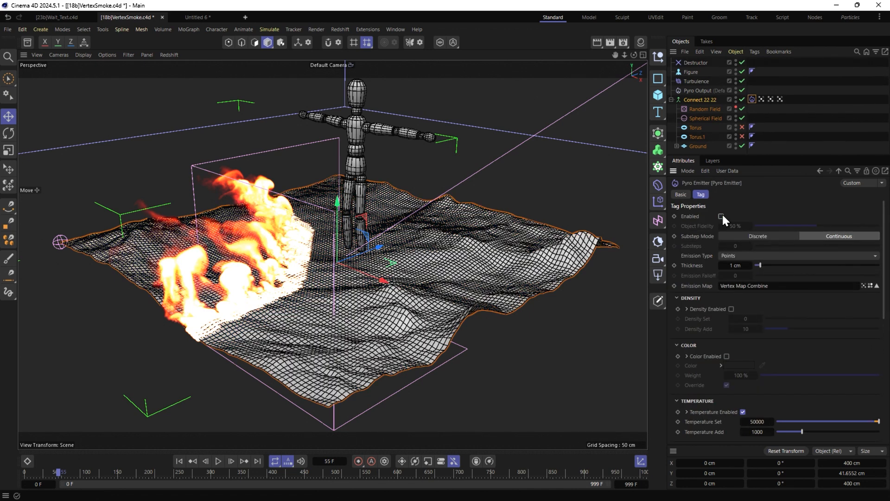
left_click(181, 461)
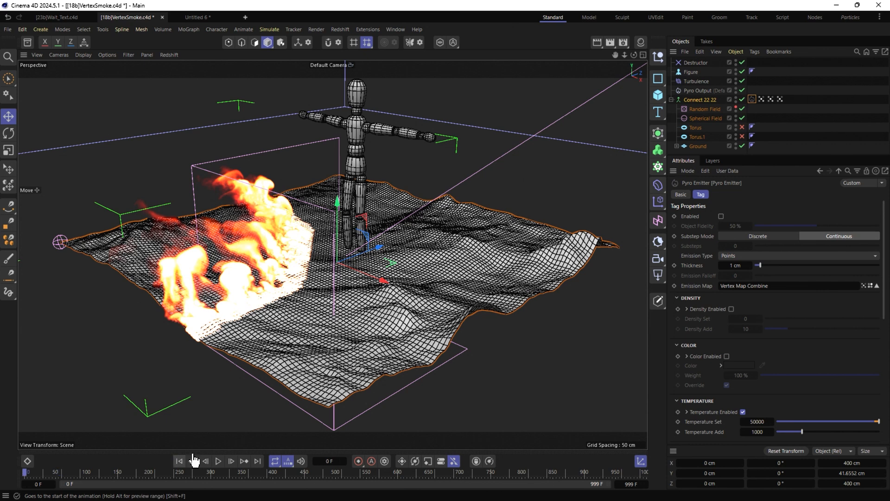
left_click(780, 99)
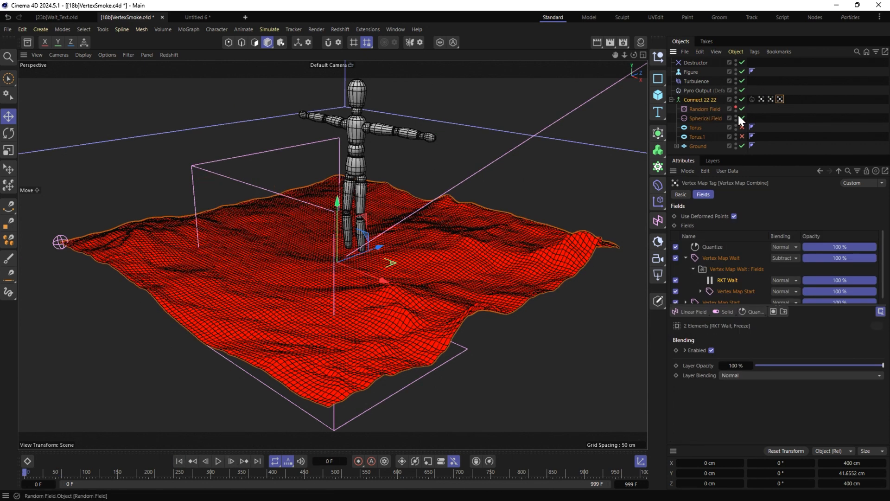
left_click(217, 461)
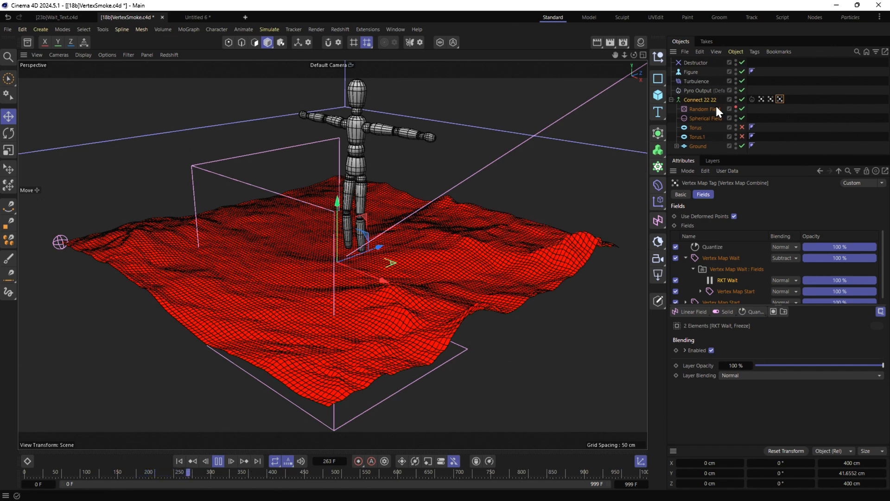
Step: Enable Torus and Torus.1 under Connect 22 22, replay the vertex map from the start, and return to the first frame
left_click(696, 127)
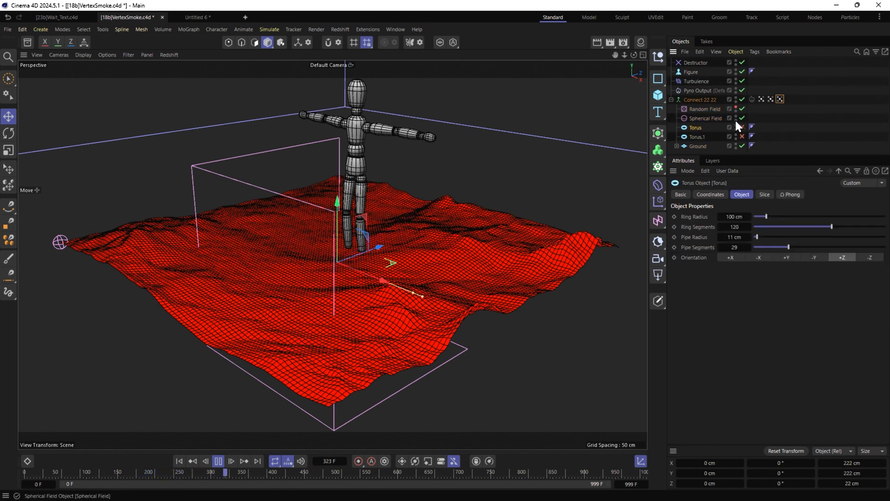
left_click_drag(742, 127, 742, 136)
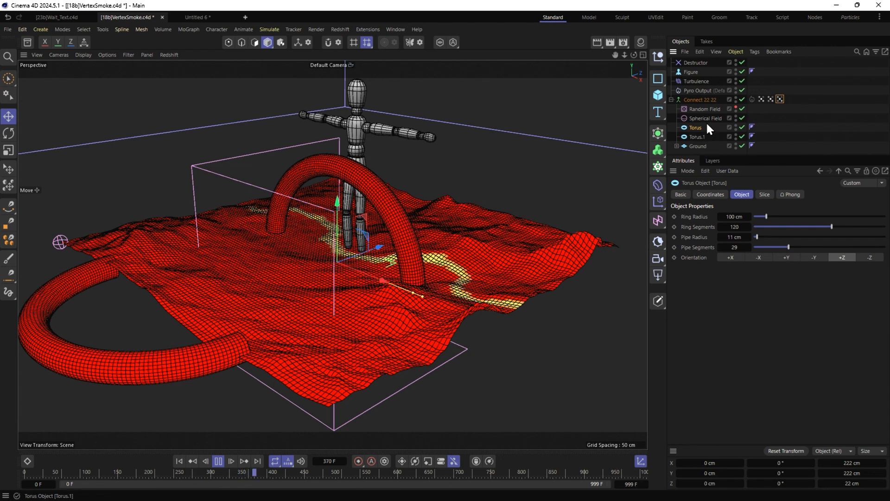
left_click(695, 98)
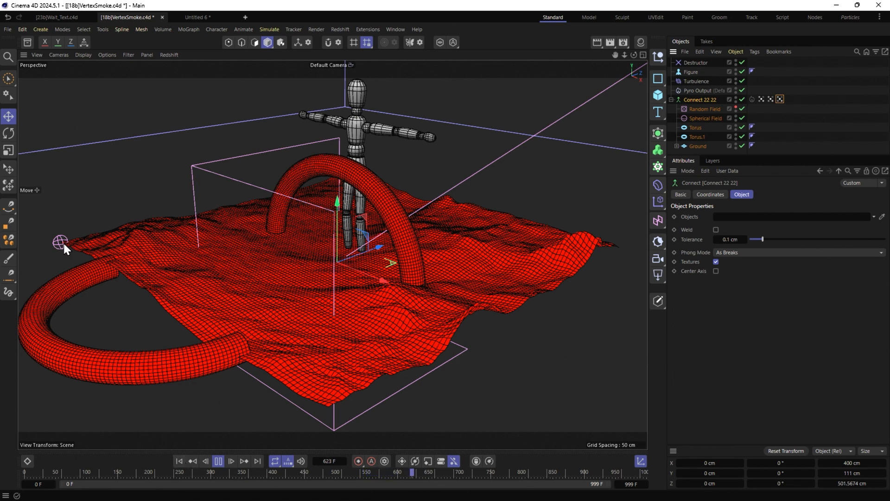
left_click(179, 461)
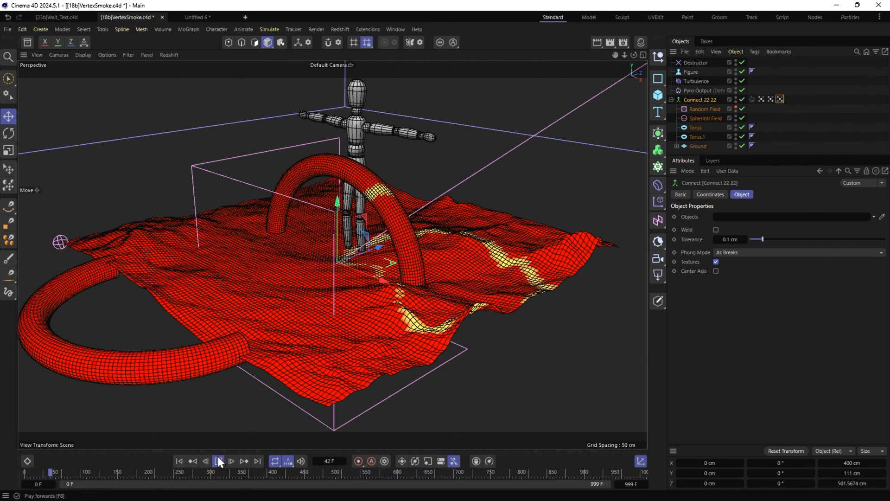
left_click(218, 461)
left_click(179, 461)
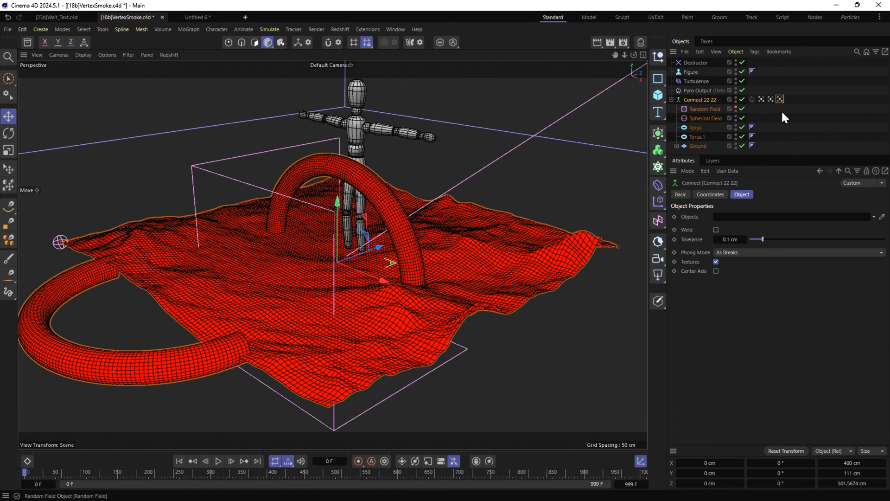
Step: Clear the stored values of the Freeze layer in Vertex Map Start
left_click(761, 99)
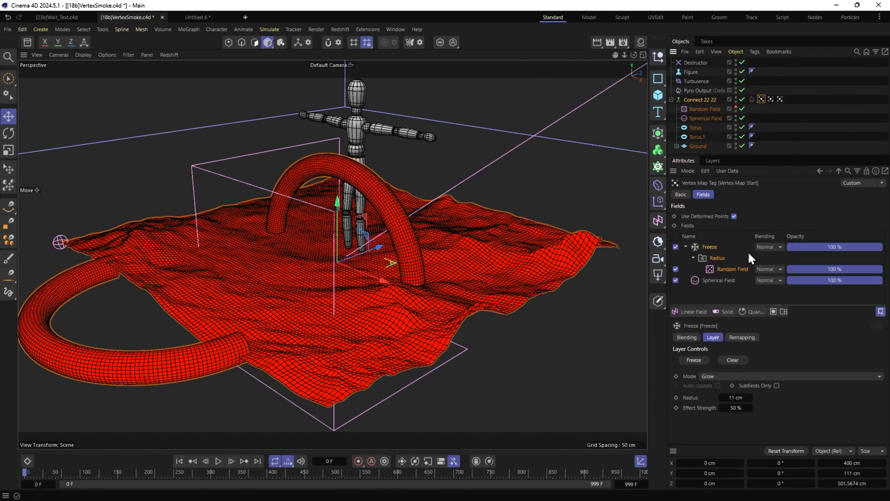
left_click(728, 358)
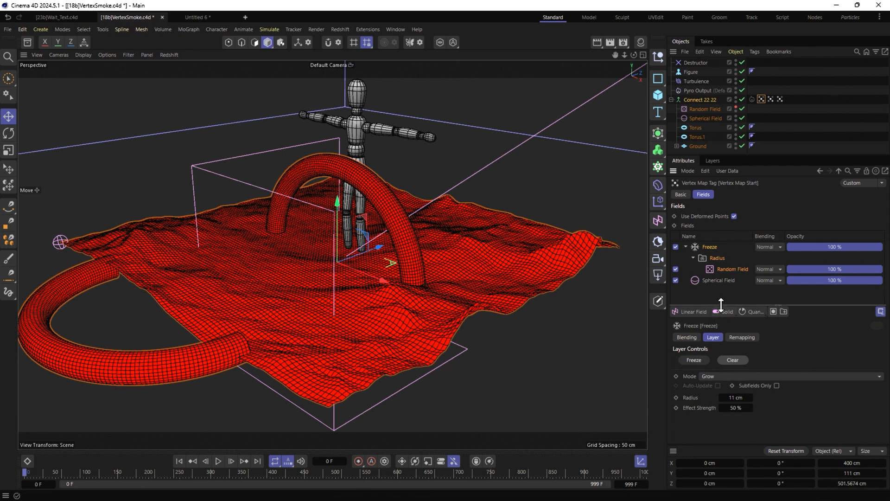
Step: Set the blending mode of Vertex Map Start's Freeze layer to Add and collapse the layer
left_click(777, 248)
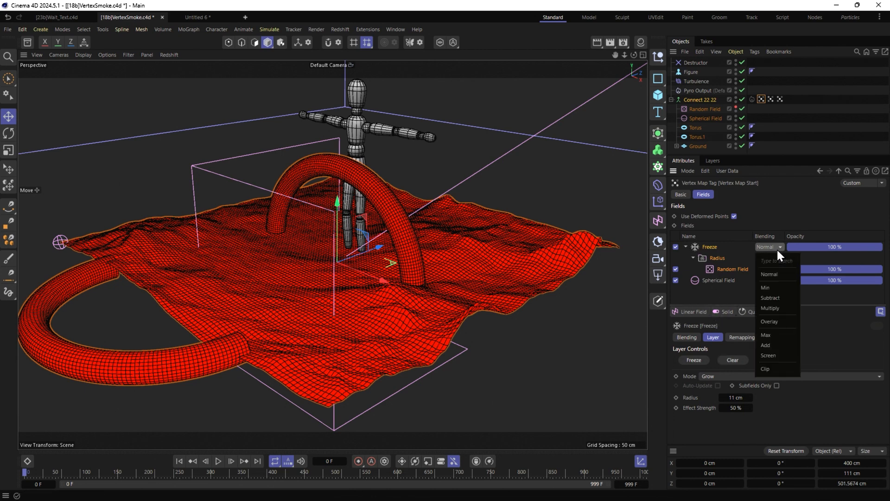
left_click(780, 343)
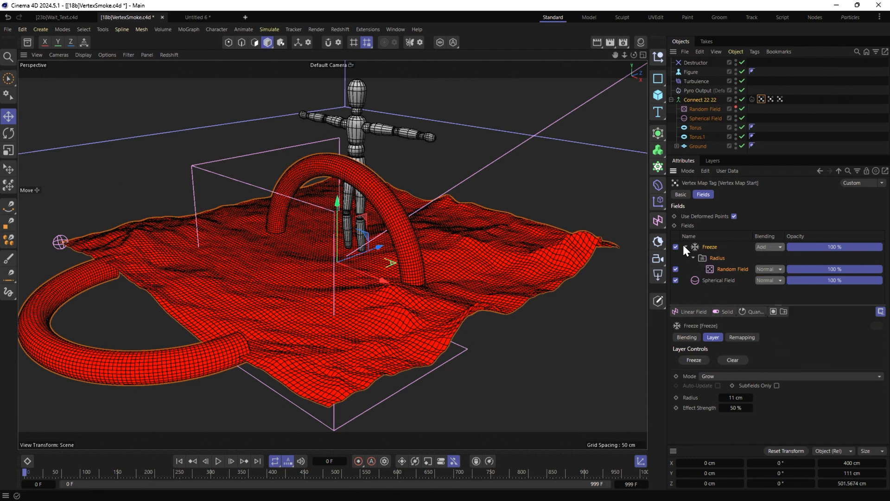
left_click(686, 247)
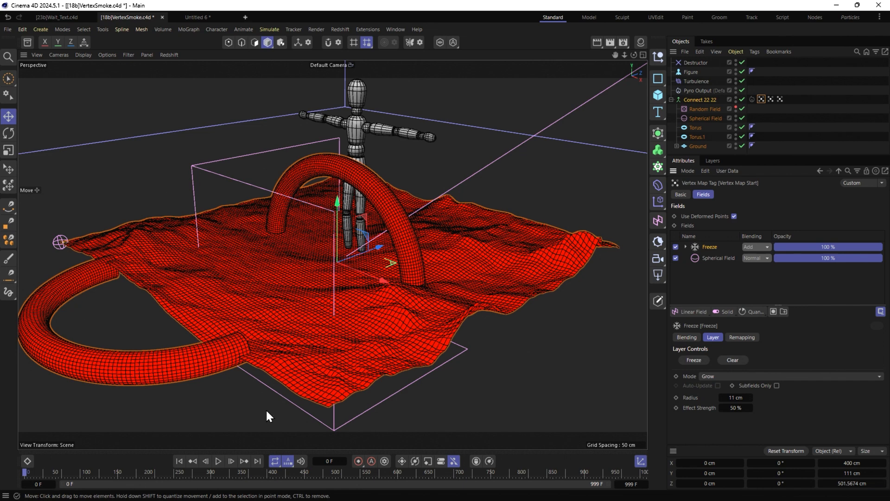
Step: Play the animation to examine how Vertex Map Start grows and how the ring in Vertex Map Combine spreads
left_click(218, 460)
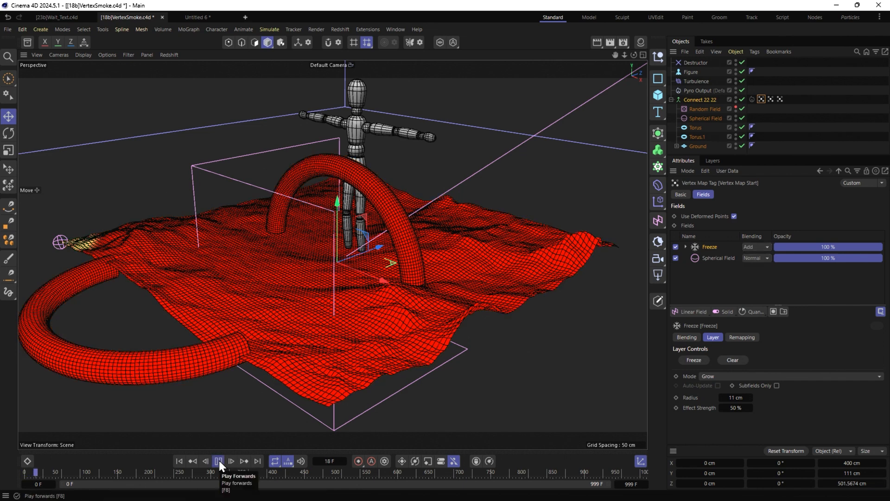
left_click(218, 461)
left_click(780, 99)
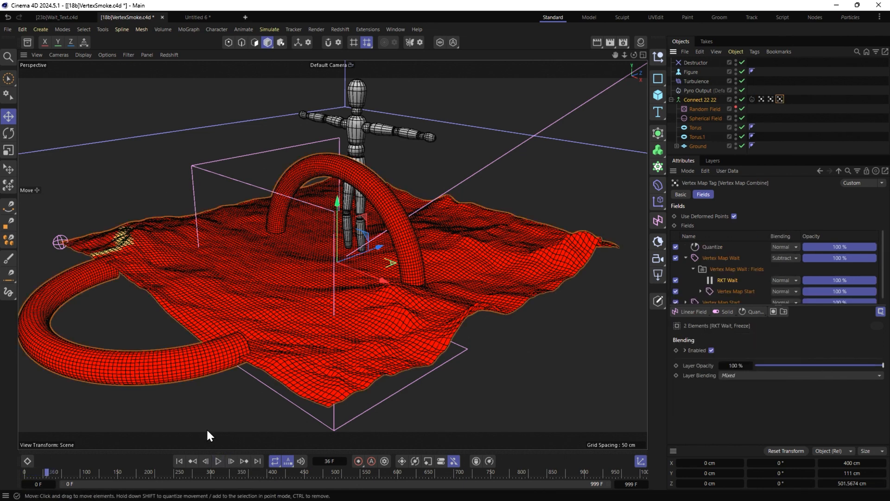
left_click(217, 460)
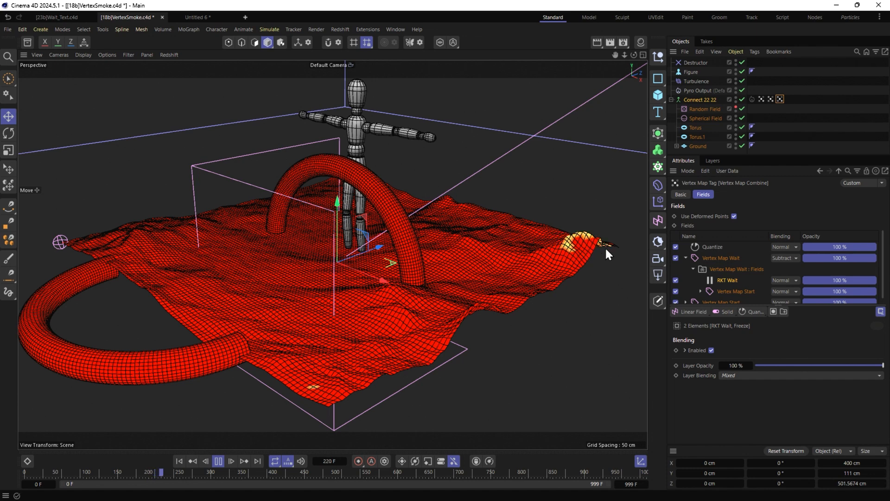
Step: Enable the Pyro Emitter on Connect 22 22, play the fire simulation from the start, and return to the first frame
left_click(752, 100)
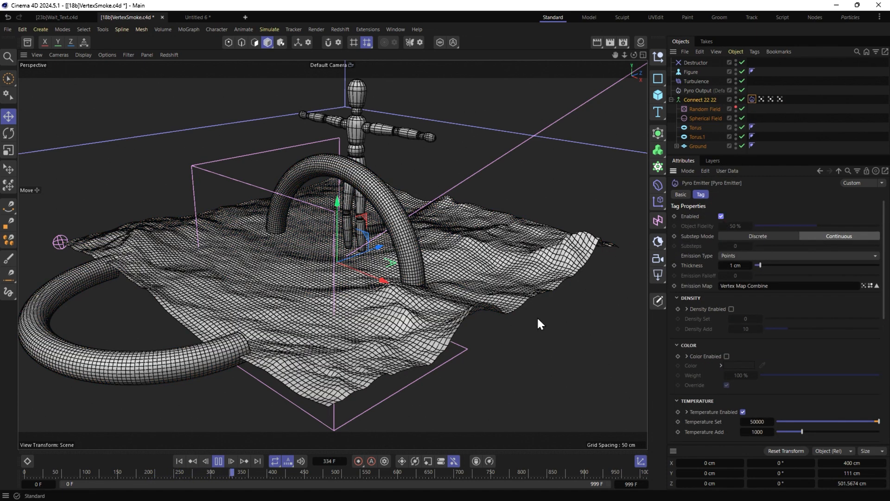
left_click(179, 460)
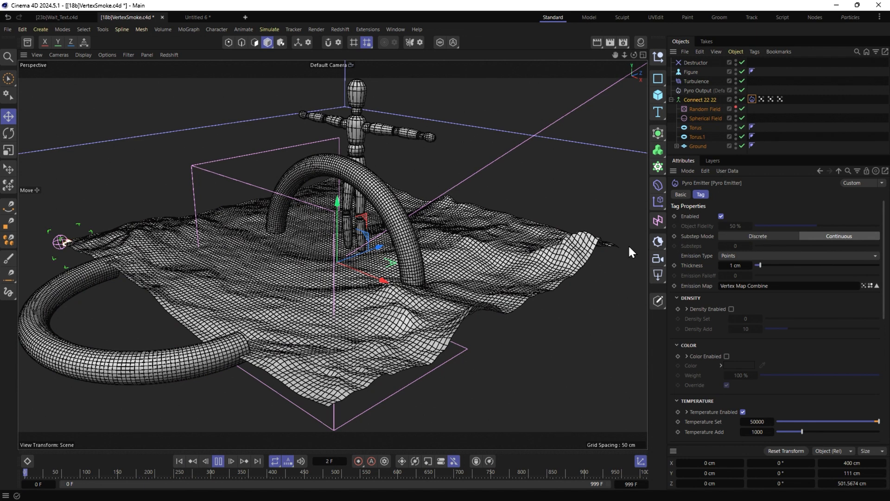
left_click(777, 133)
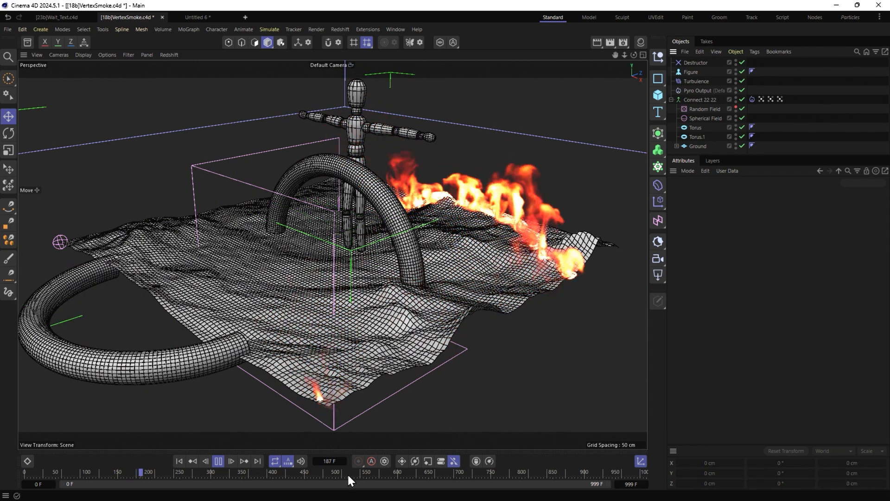
left_click(217, 461)
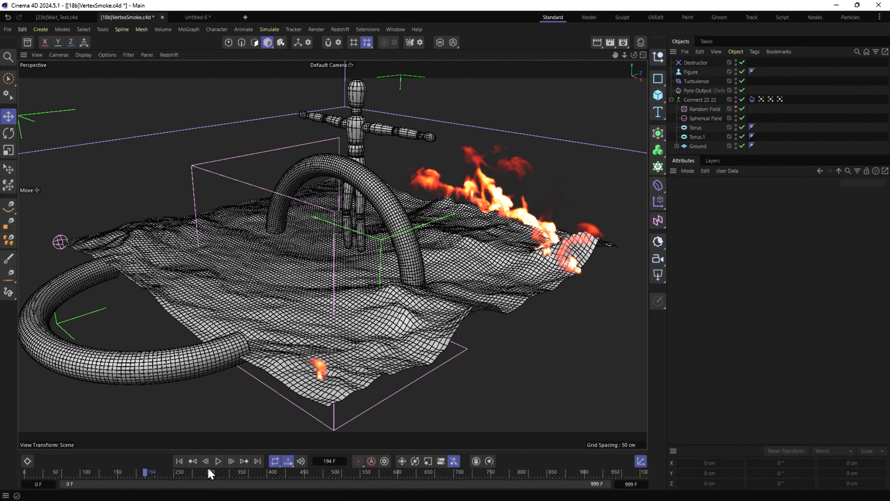
left_click(179, 460)
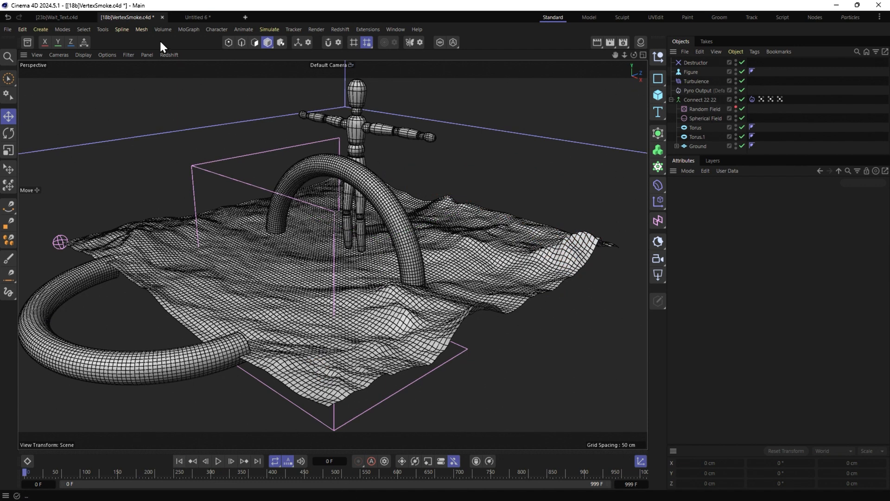
Step: Switch to the [23b]Wait_Text.c4d scene and add a Plain effector to the RKT text object
left_click(53, 16)
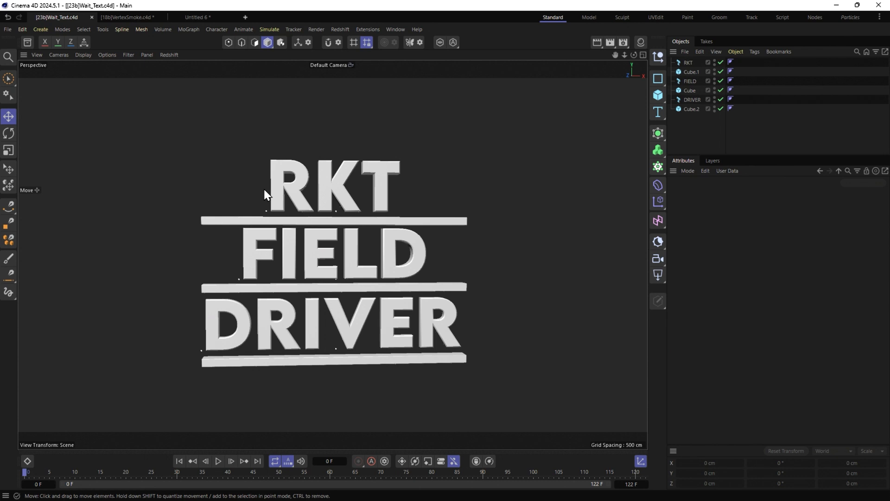
left_click(686, 63)
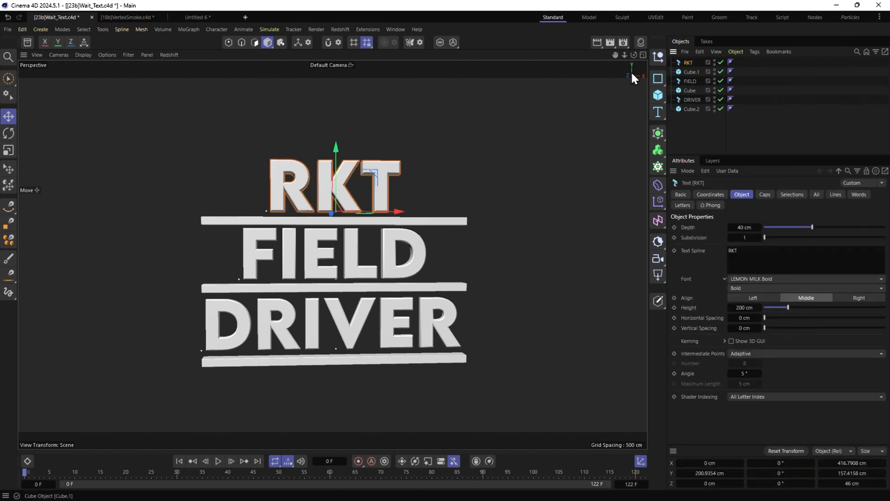
left_click(661, 204)
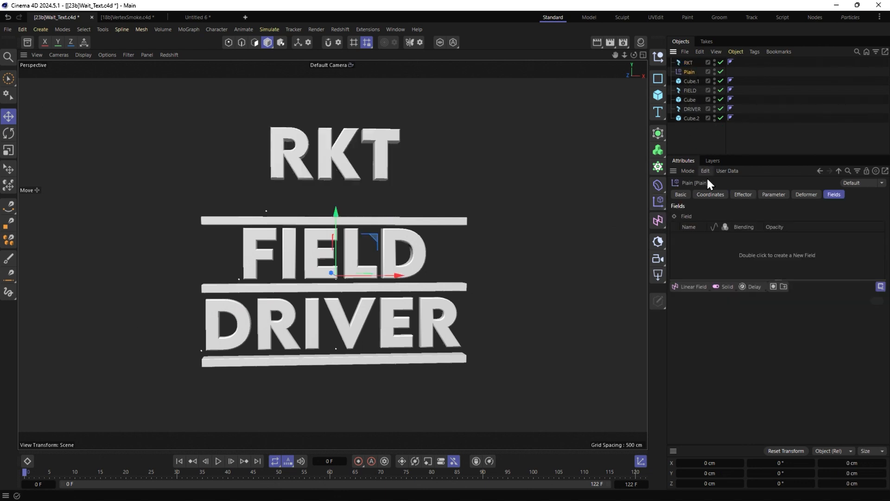
Step: Set the Plain effector's Y position to 128 cm and enable its rotation with a heading of 106°
left_click(743, 194)
left_click(780, 198)
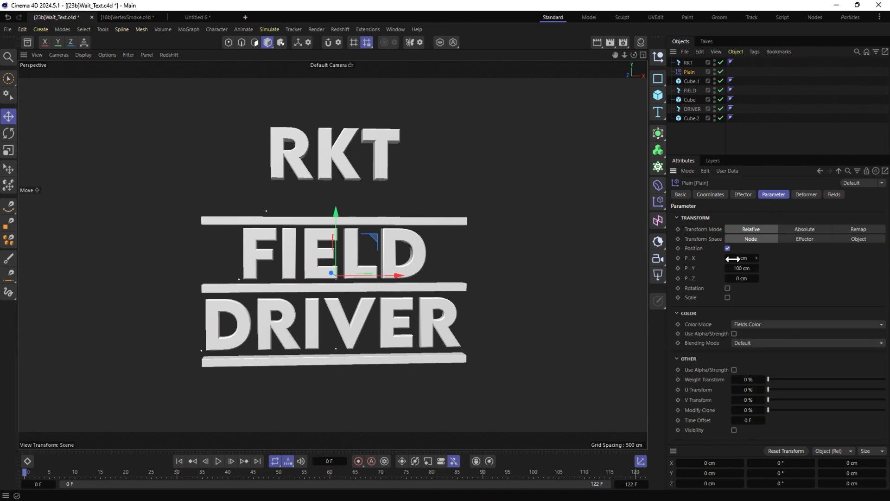
left_click_drag(736, 268, 763, 298)
left_click(729, 289)
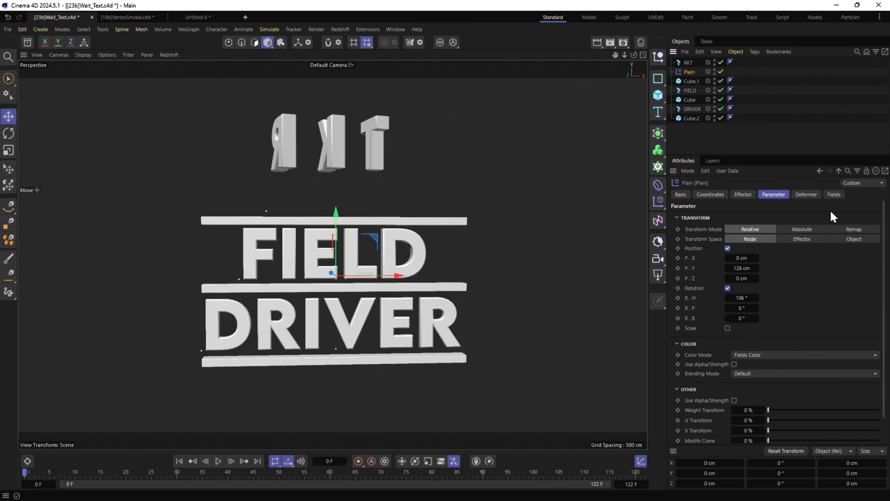
Step: Add a Linear Field to the Plain effector, about 165 cm long, and move it beside the text to about X -636 cm
left_click(834, 195)
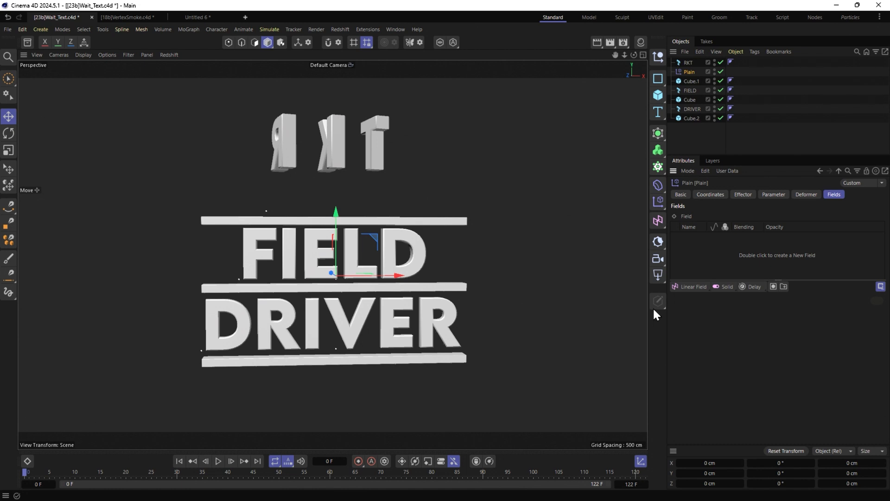
left_click(689, 287)
left_click_drag(398, 277, 182, 273)
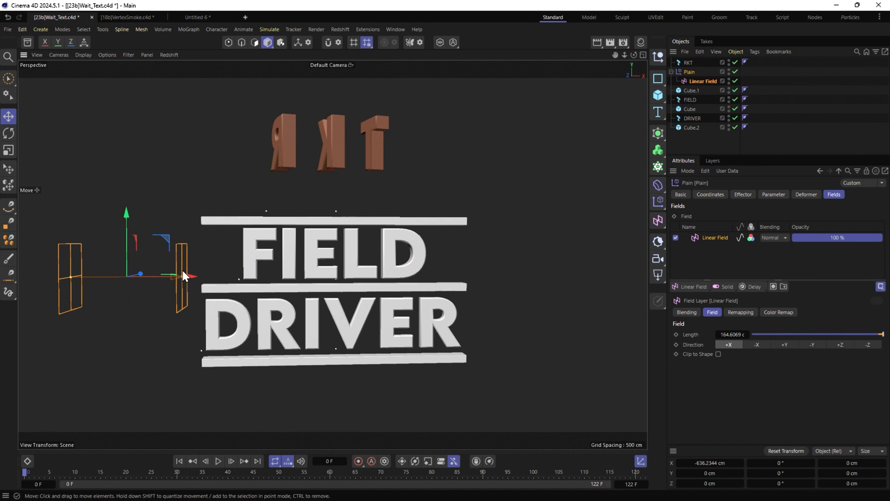
Step: Give the Linear Field an RKT Field Driver tag with an RKT Timer that ends at 90 F and plays Once
left_click(716, 195)
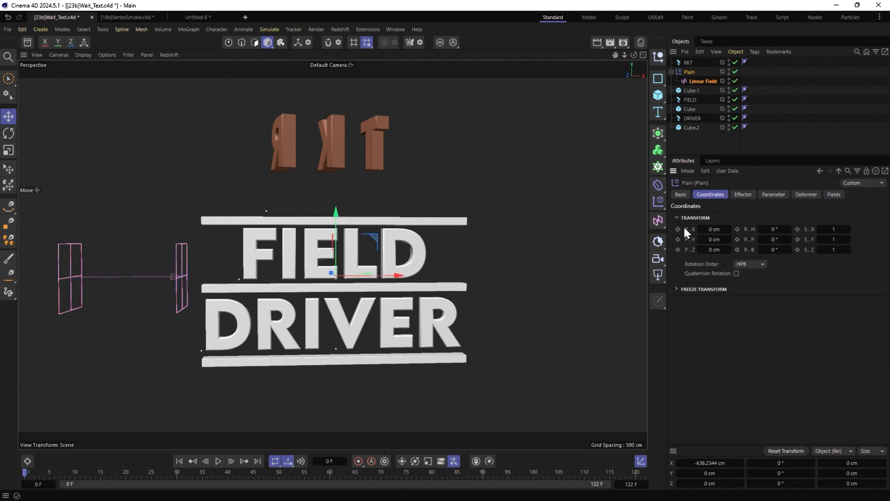
left_click(698, 80)
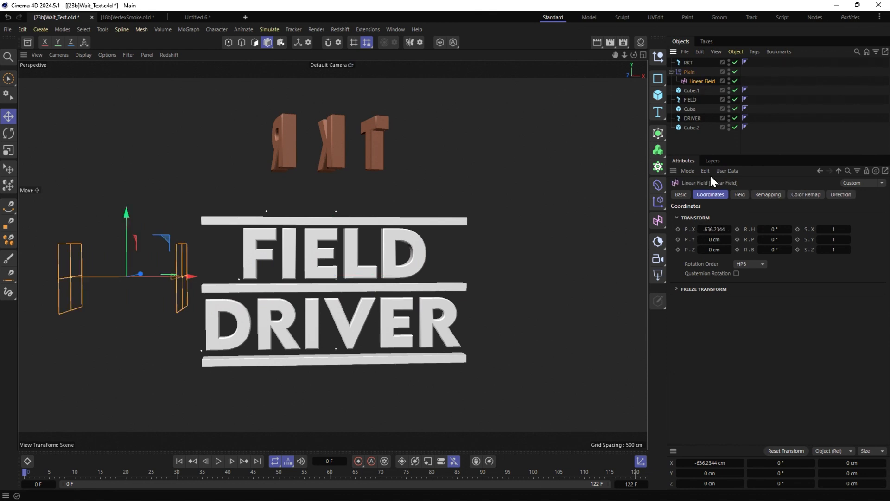
right_click(700, 80)
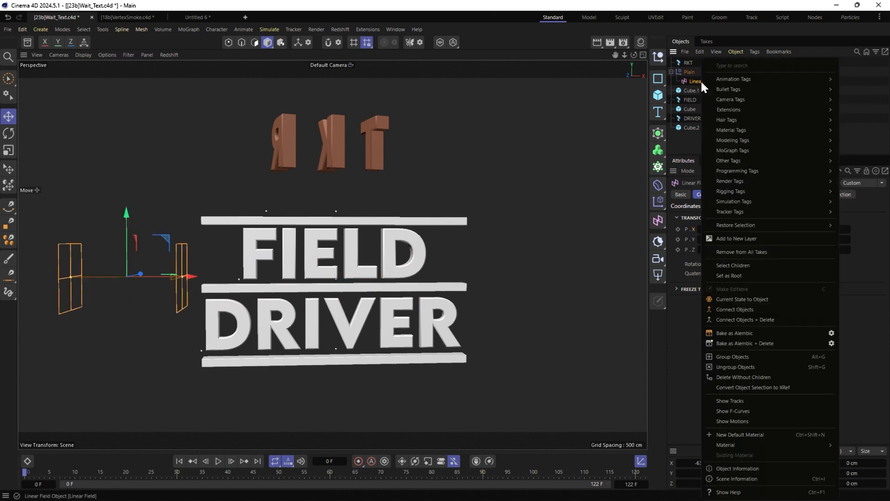
mouse_move(733, 110)
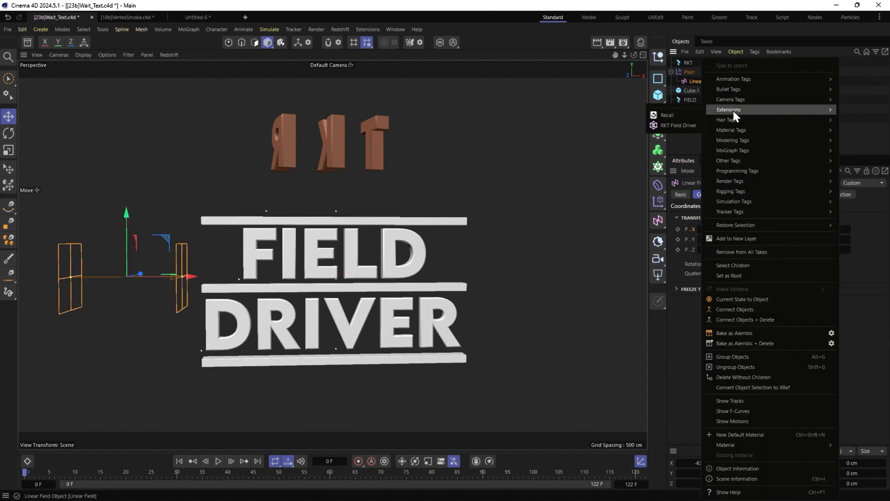
left_click(680, 124)
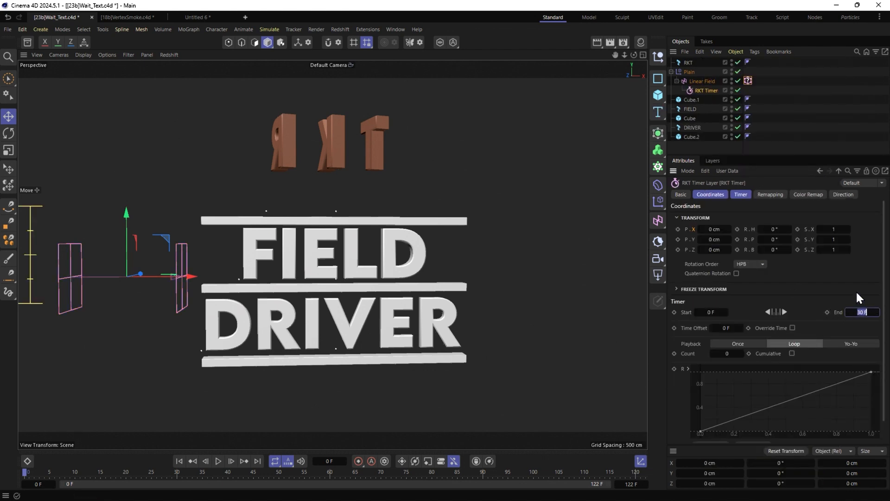
left_click(744, 343)
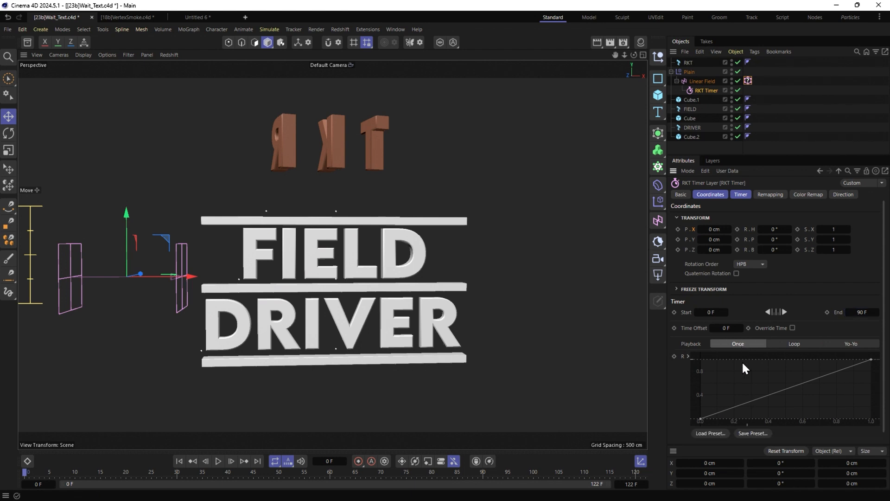
Step: Link the Linear Field's Position X parameter to its RKT Field Driver tag
left_click(747, 82)
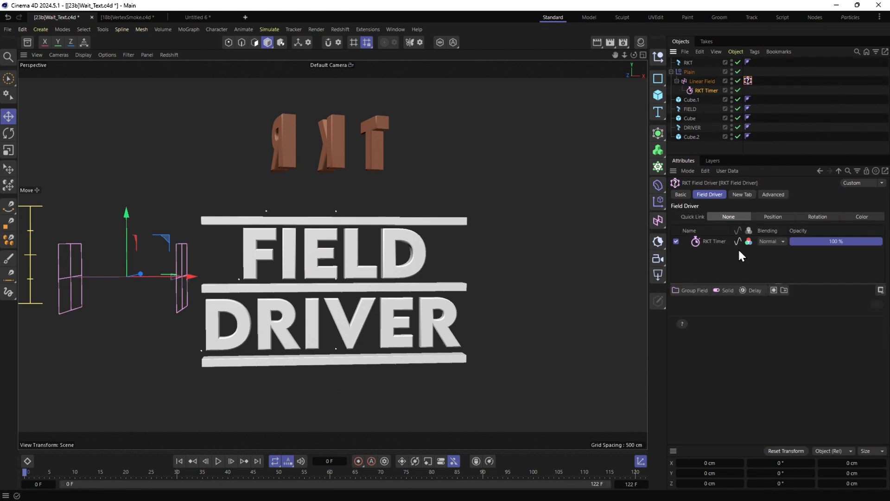
left_click(703, 81)
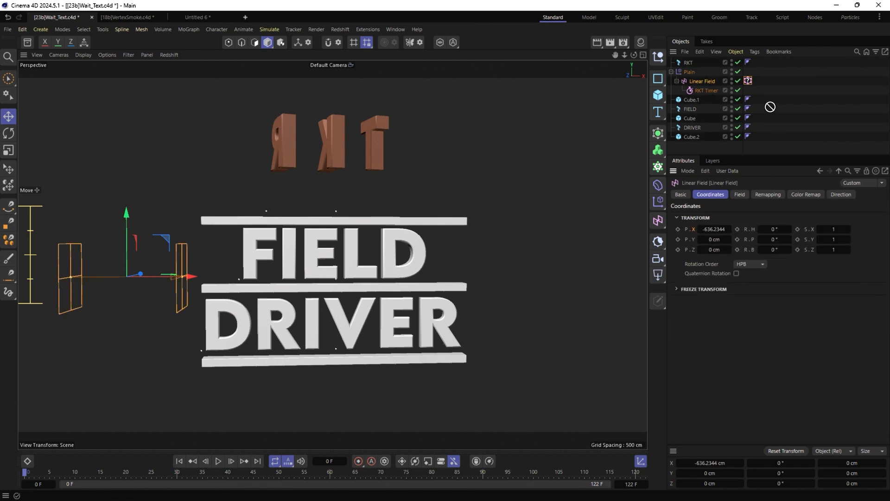
left_click_drag(748, 81, 749, 83)
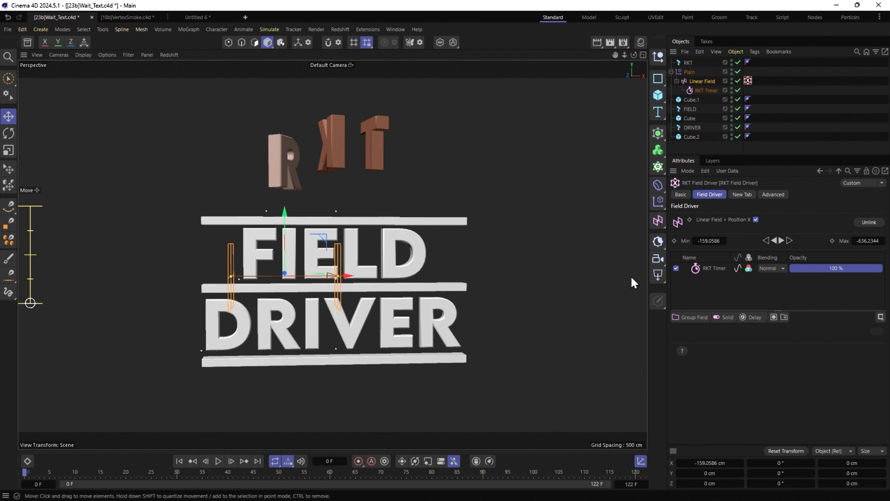
Step: Set the Field Driver's Position X range to Min about -599 cm and Max about 591 cm, and play from frame 0
left_click_drag(712, 239, 665, 239)
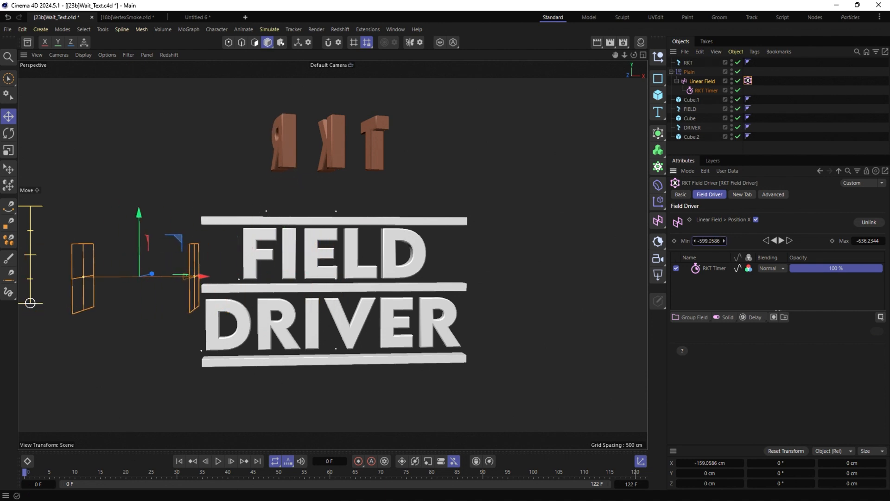
left_click_drag(310, 475, 486, 476)
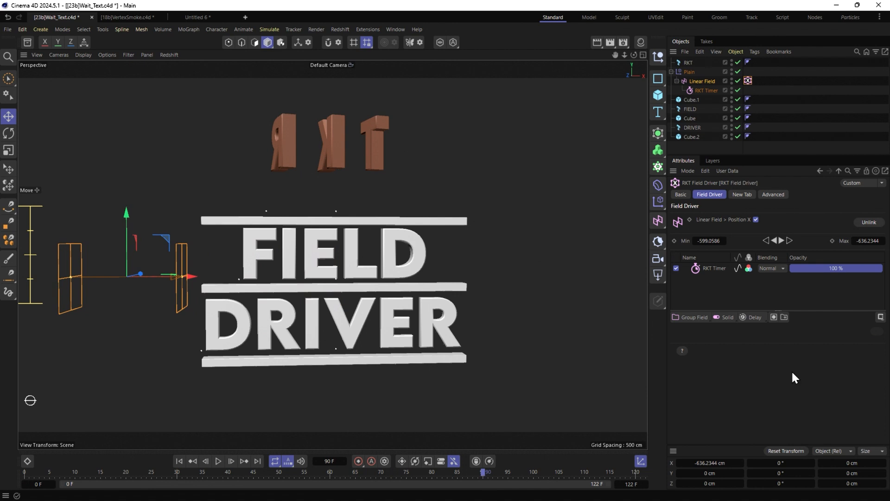
left_click_drag(853, 239, 872, 238)
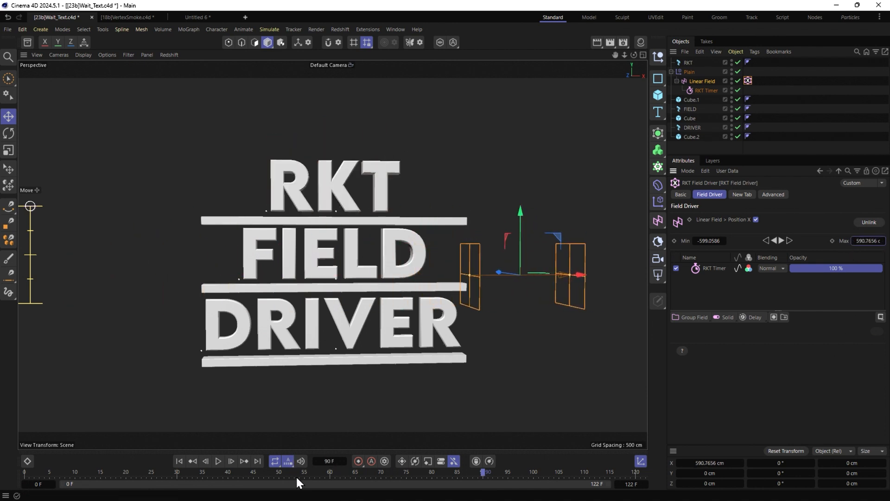
left_click_drag(297, 473, 0, 417)
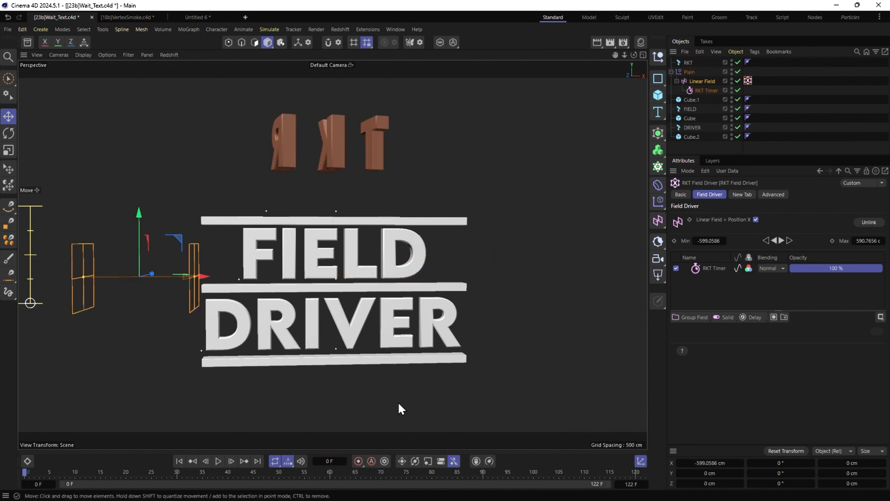
left_click(218, 461)
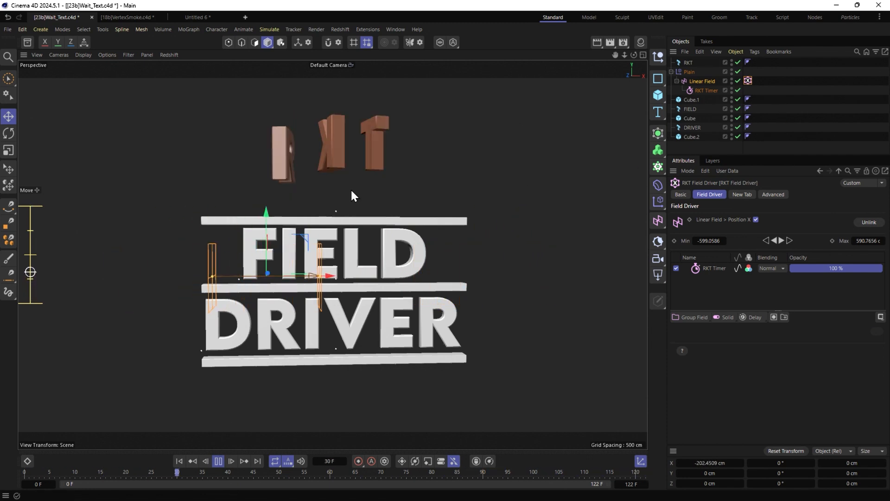
Step: Enable Scale on the Plain effector with Uniform Scale and Absolute Scale, and set the Scale to -1
left_click(689, 71)
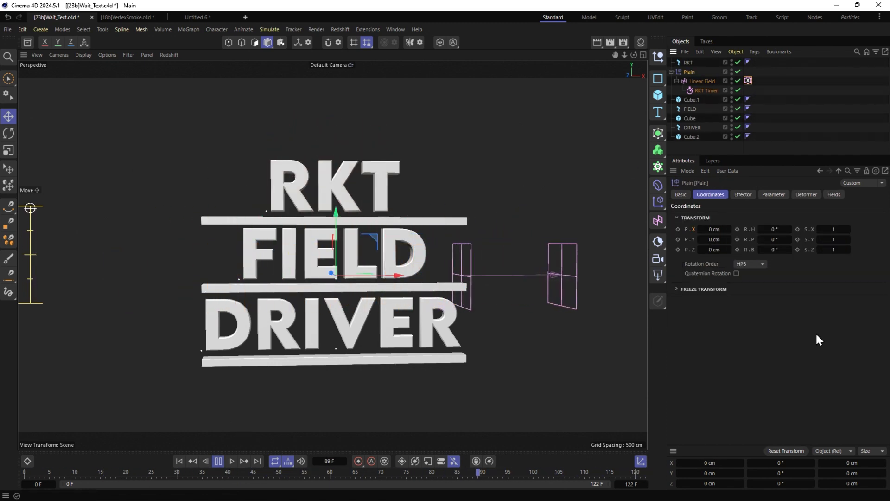
left_click(743, 194)
left_click(773, 195)
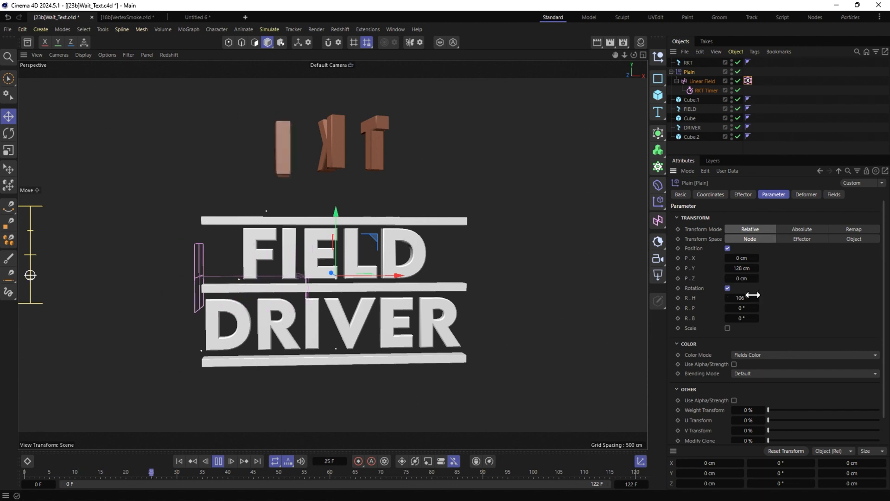
left_click(727, 328)
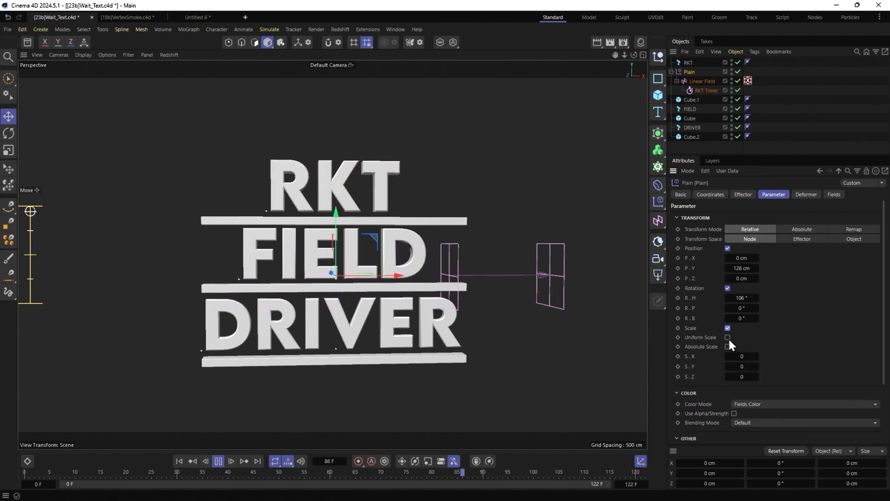
left_click(728, 337)
left_click(727, 346)
left_click(745, 356)
type("-1")
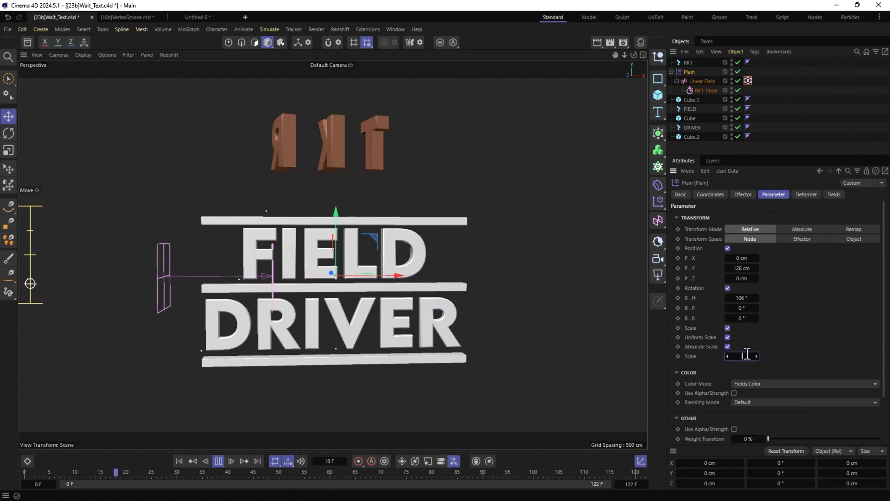
key("Return")
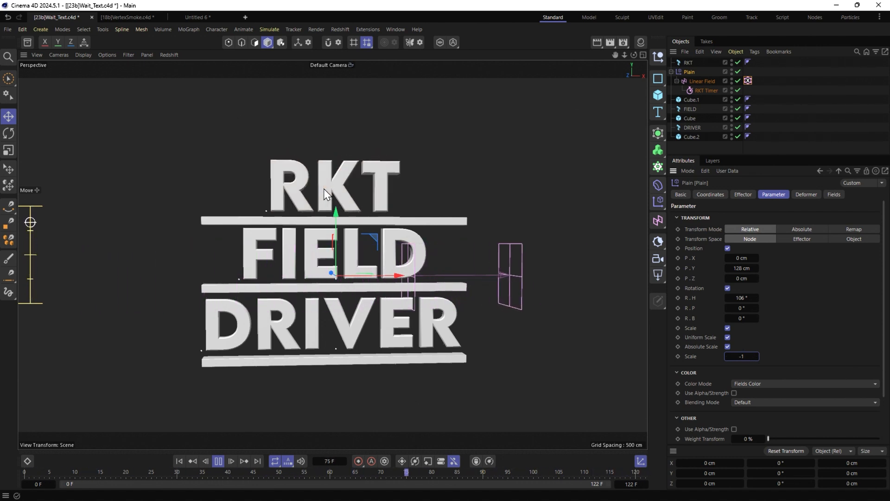
left_click(323, 164)
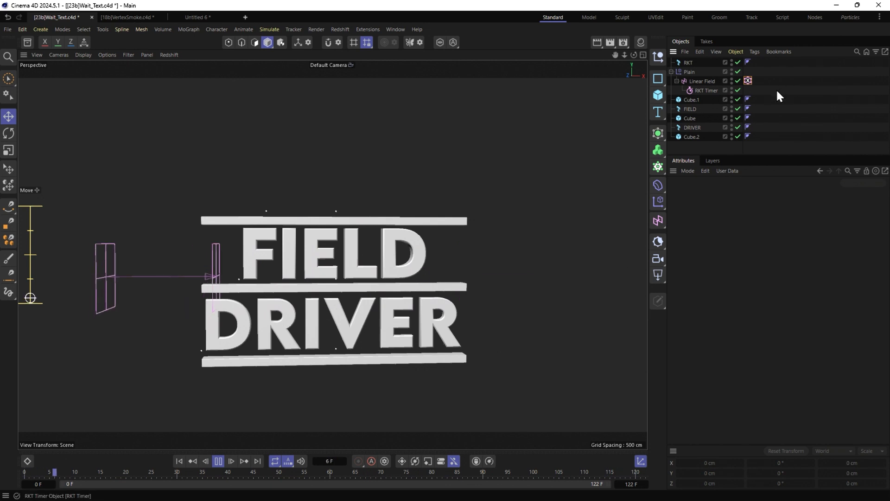
Step: Add a Group Field to the Plain effector's fields, nest the Linear Field inside it, and set the group's blending to Normal
left_click(688, 71)
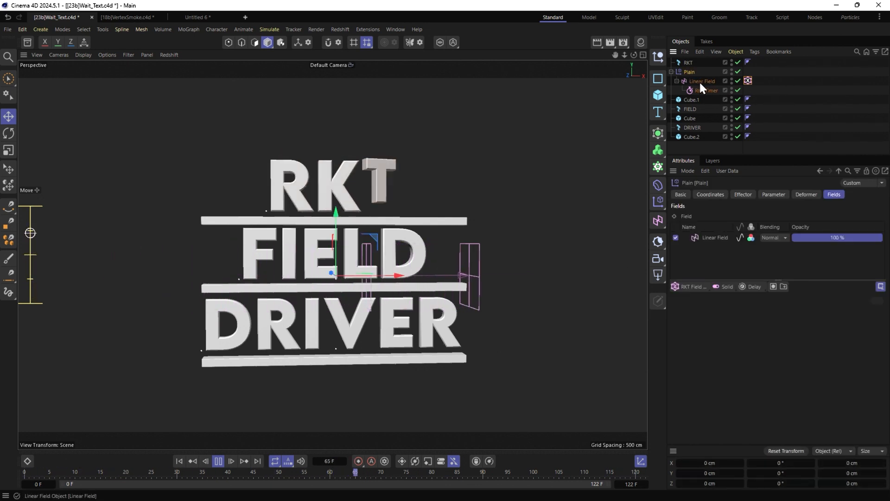
left_click(694, 286)
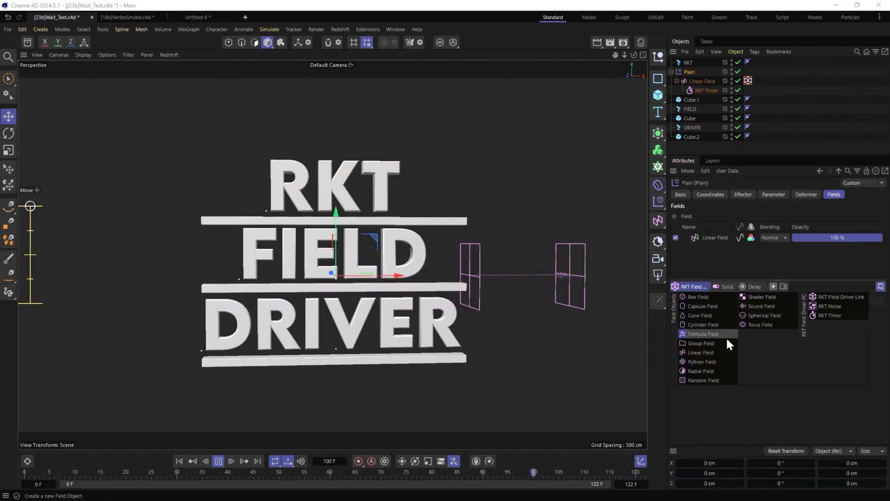
left_click(705, 343)
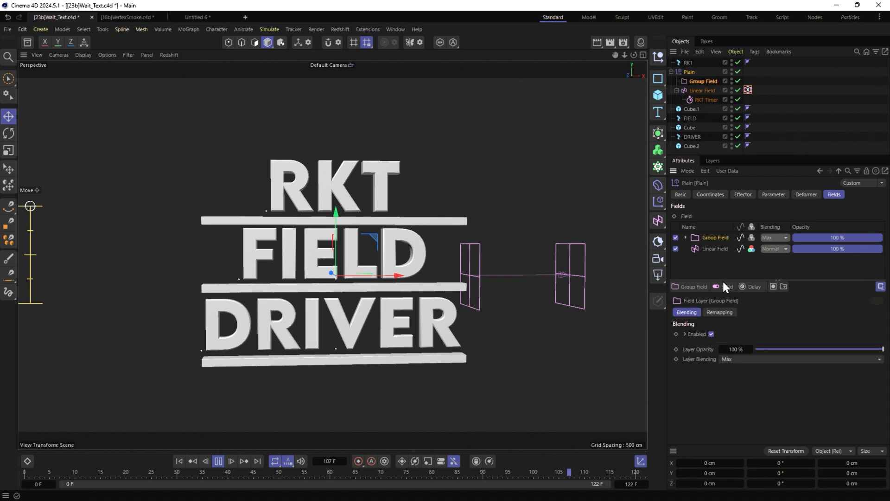
left_click_drag(709, 258, 716, 248)
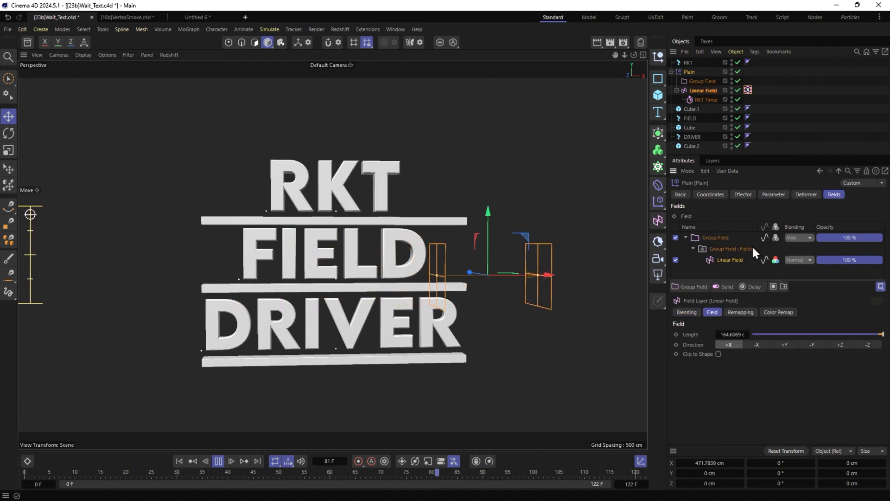
left_click(791, 237)
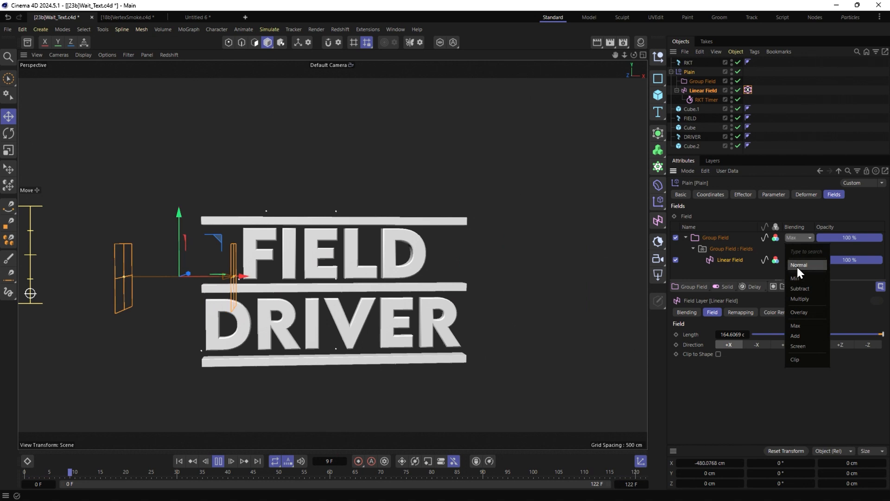
left_click(793, 248)
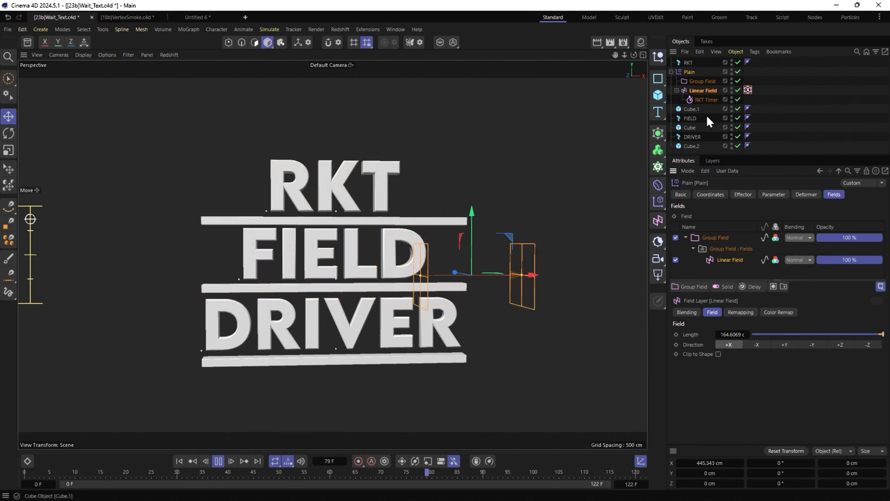
Step: Duplicate the Plain effector below the FIELD text and delete the copied Group Field and Linear Field under the duplicate
left_click(689, 119)
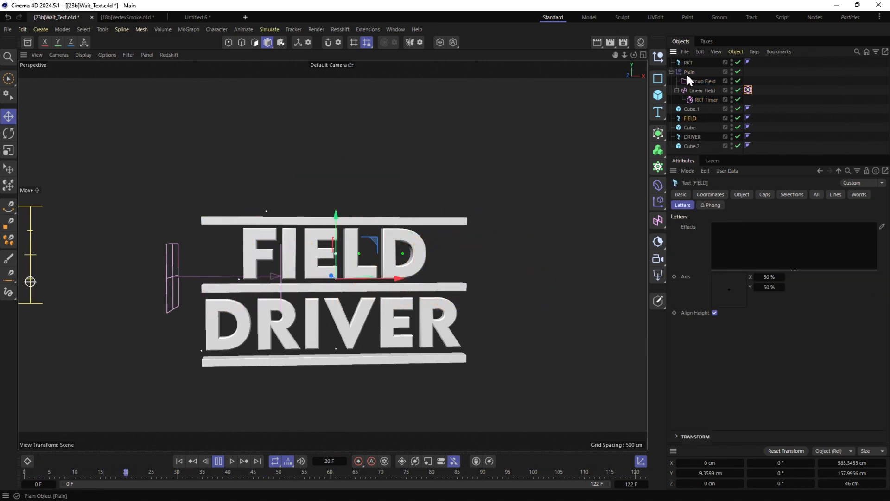
left_click_drag(685, 73, 697, 128)
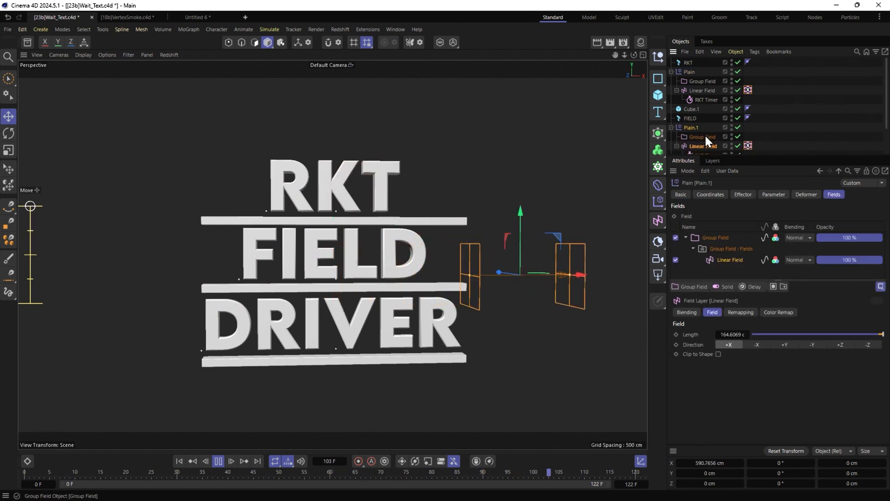
left_click(702, 137)
key("Delete")
left_click(699, 137)
key("Delete")
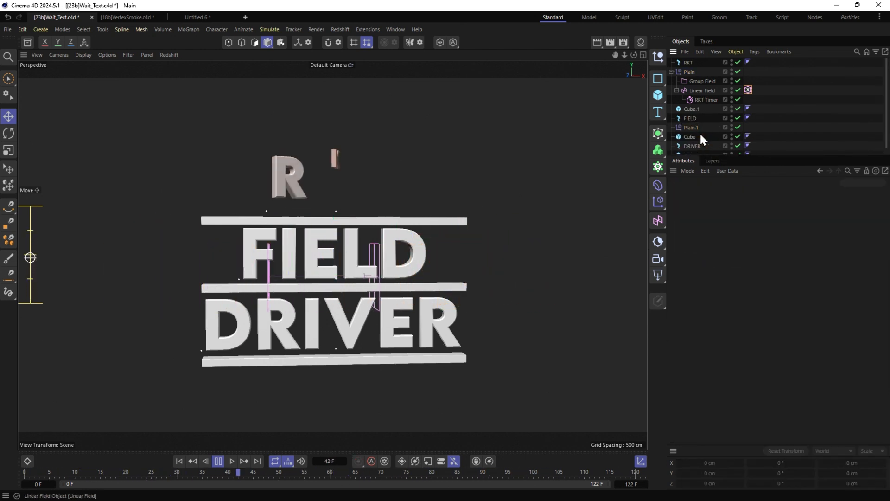
Step: Add the original Group Field to the duplicated Plain effector's fields and assign that effector to the FIELD text's Letters effects
left_click(695, 127)
left_click_drag(700, 80, 714, 245)
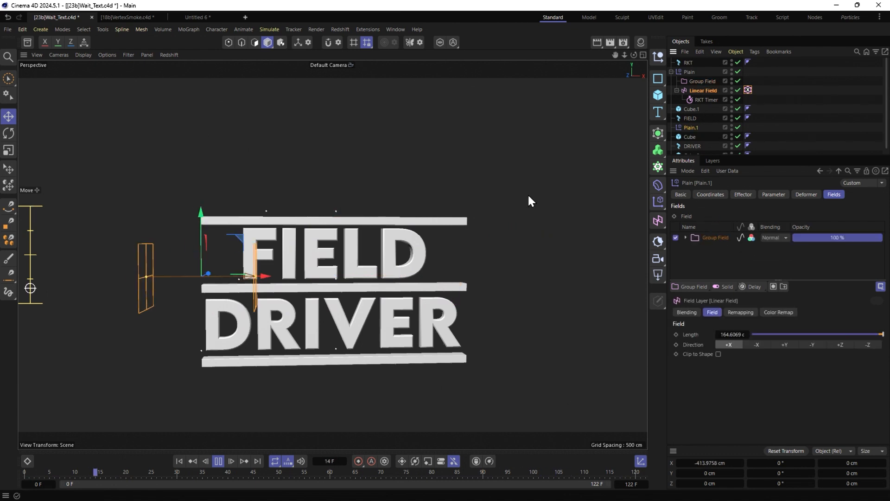
left_click(690, 119)
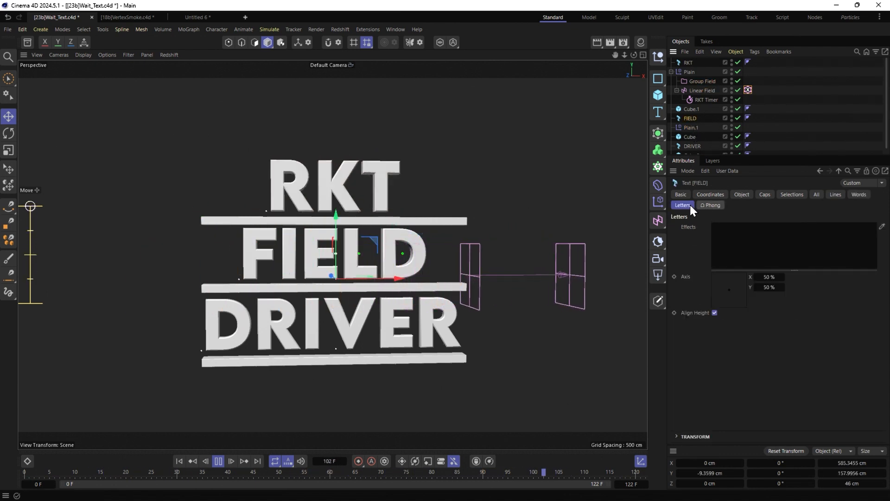
left_click_drag(718, 228, 719, 230)
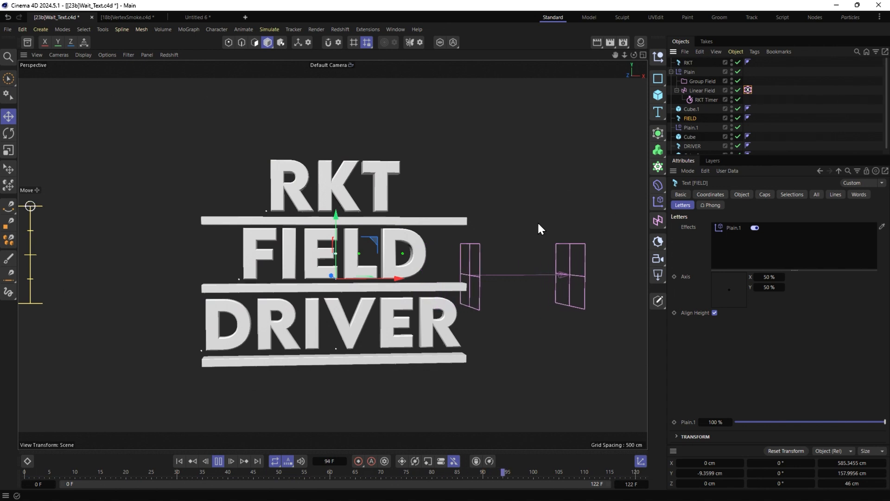
Step: Add an RKT Wait layer above the Group Field in FIELD's Plain effector and set its Offset to 30 F
left_click(690, 128)
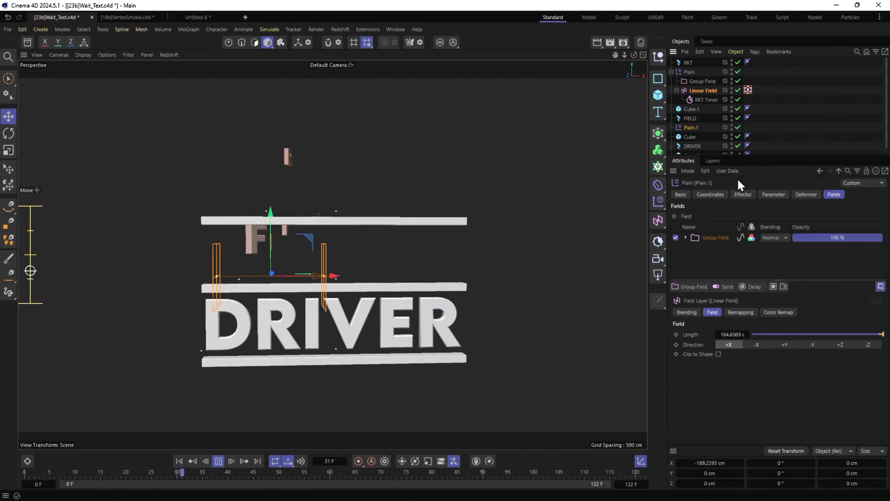
left_click(747, 286)
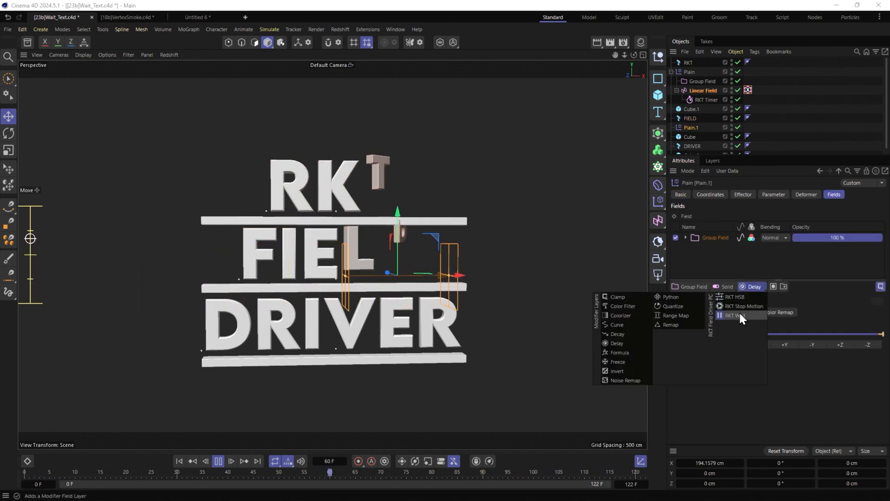
left_click(739, 311)
type("1")
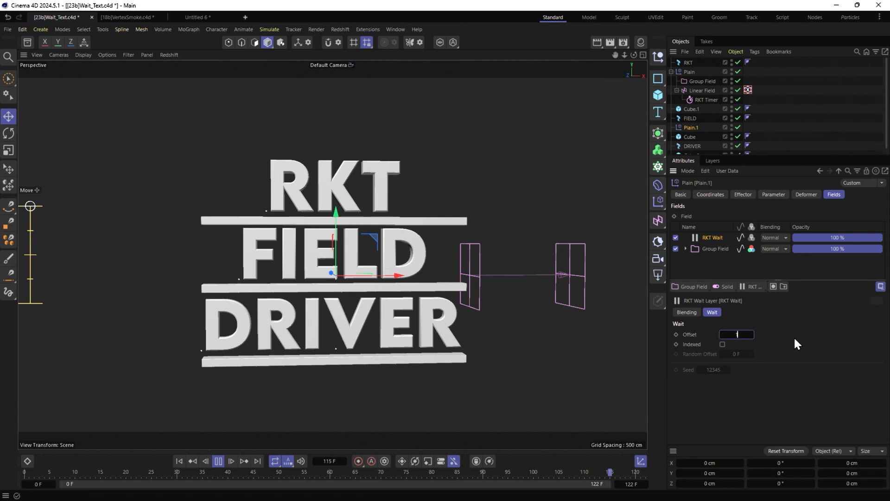
type("5")
key("Return")
type("30")
key("Return")
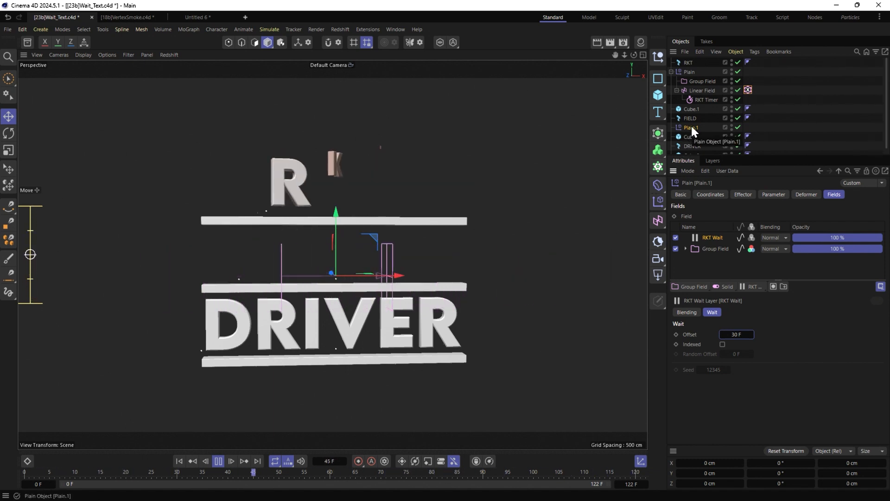
Step: Duplicate FIELD's Plain effector below the DRIVER text and assign the copy to DRIVER's Letters effects
mouse_move(691, 125)
left_mouse_down()
mouse_move(699, 150)
mouse_move(695, 140)
left_mouse_up()
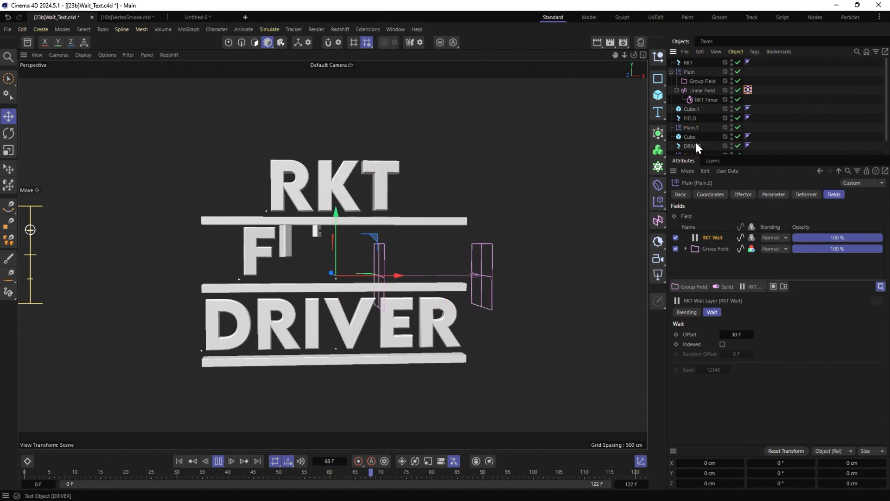
left_click(696, 142)
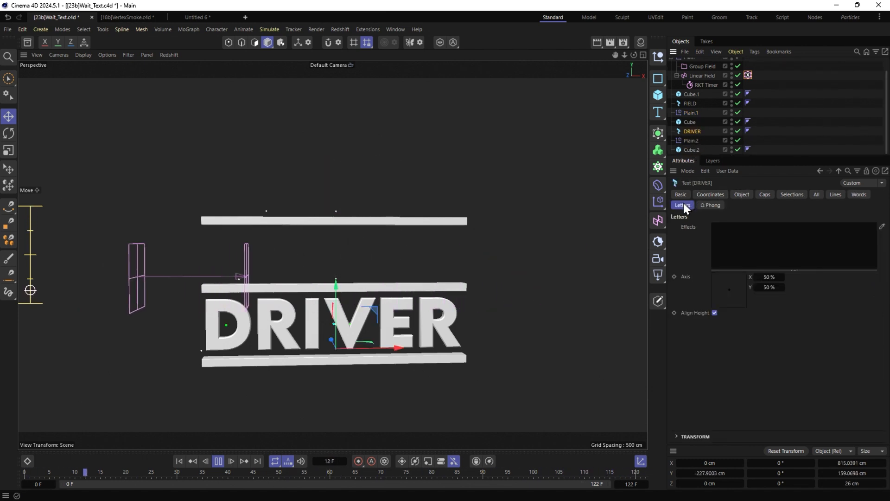
left_click_drag(690, 140, 725, 229)
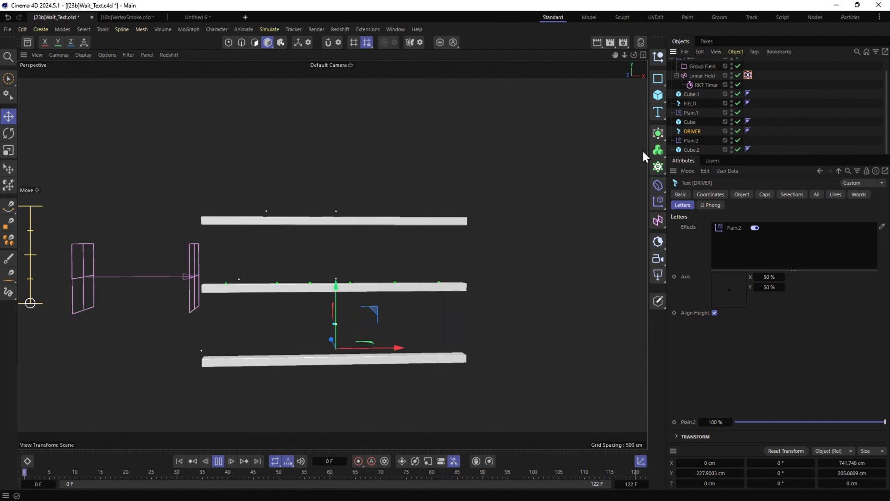
Step: Set the RKT Wait Offset of DRIVER's Plain effector to 60 F
left_click(692, 140)
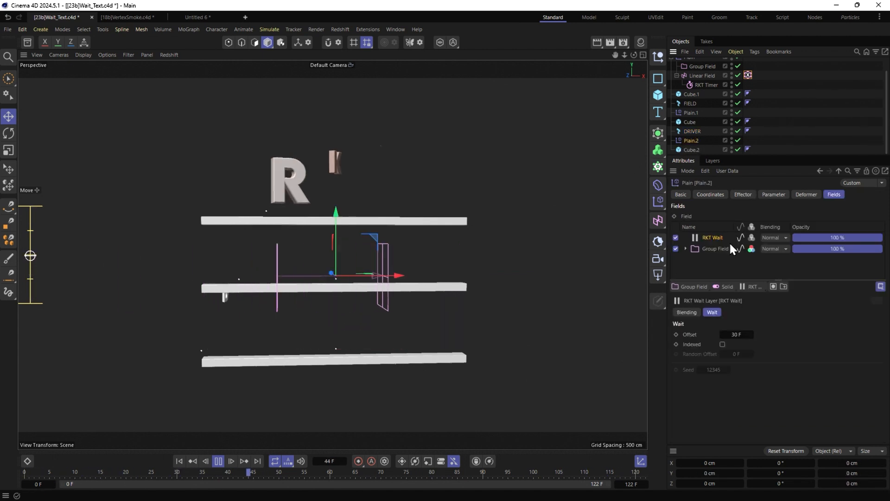
double_click(737, 334)
type("60")
key("Return")
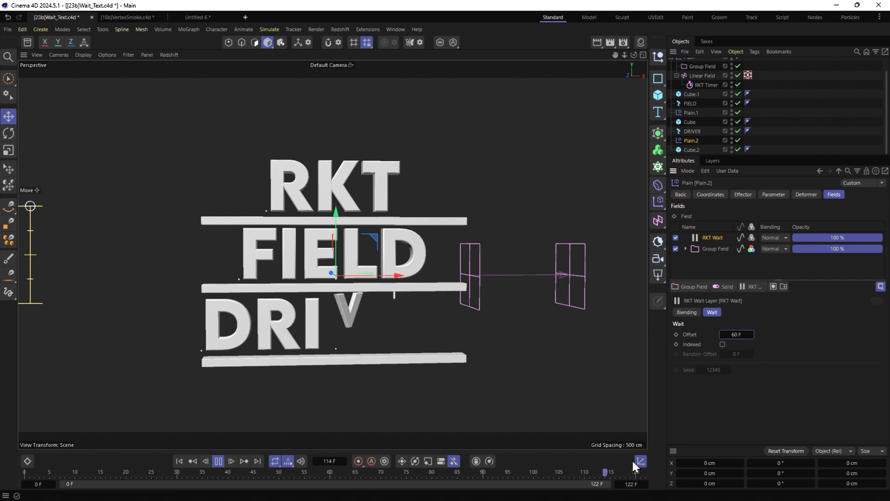
Step: Extend the end of the timeline to 166 F
left_click(632, 484)
type("166")
key("Return")
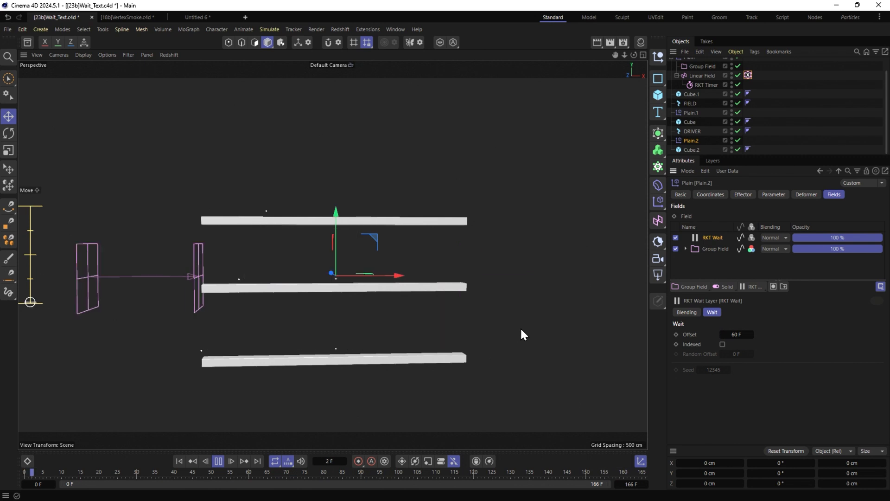
Step: Add an RKT Stop Motion layer to the first Plain effector, move it inside the Group Field above the Linear Field, and set Update Every to 10 F
scroll(700, 92, "up", 2)
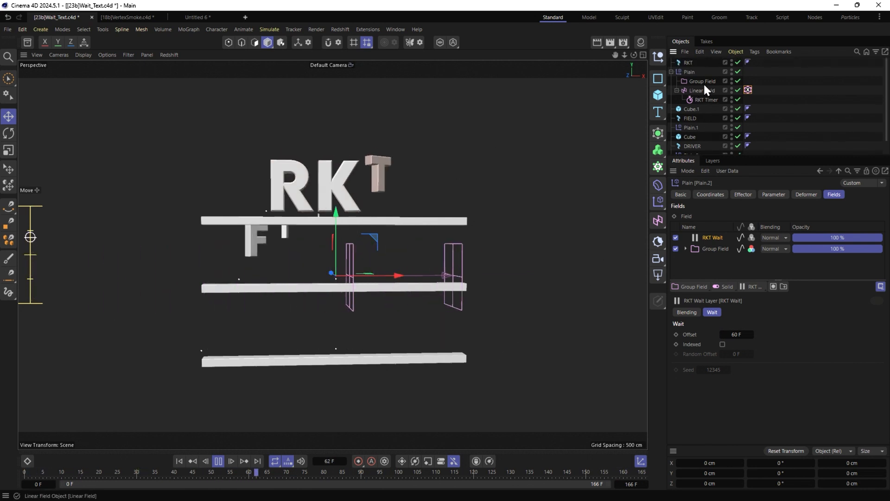
left_click(689, 73)
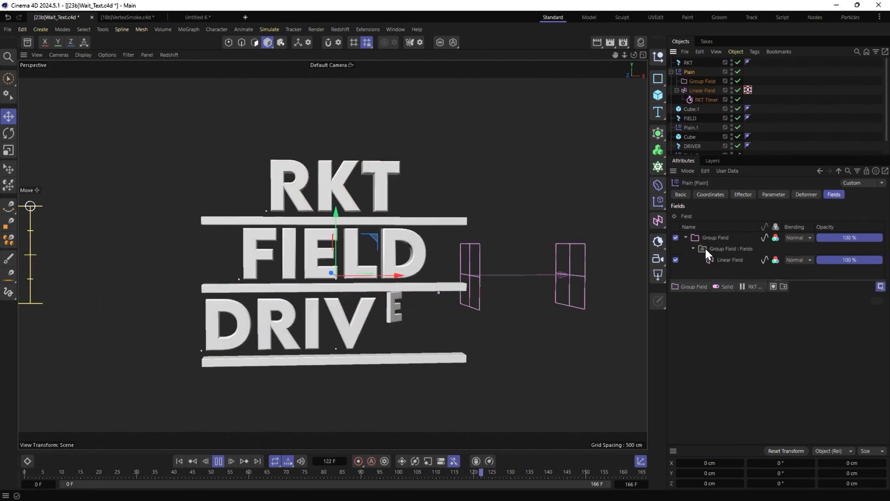
left_click(751, 288)
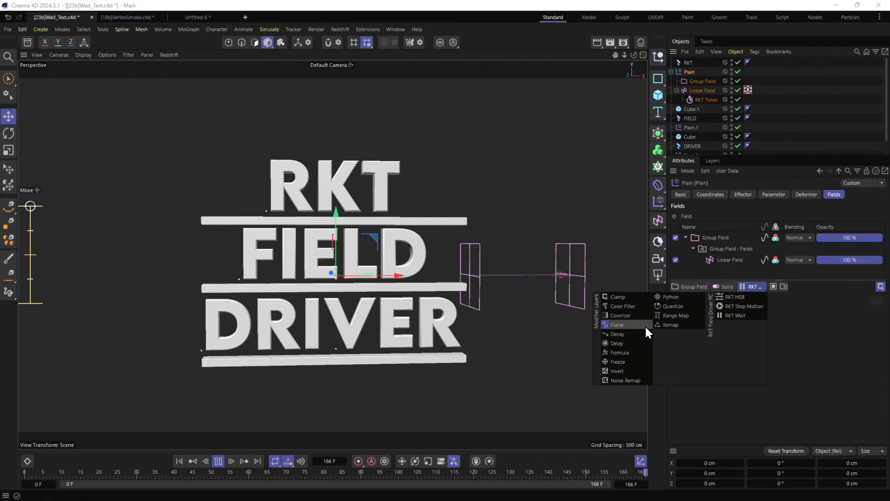
left_click(738, 306)
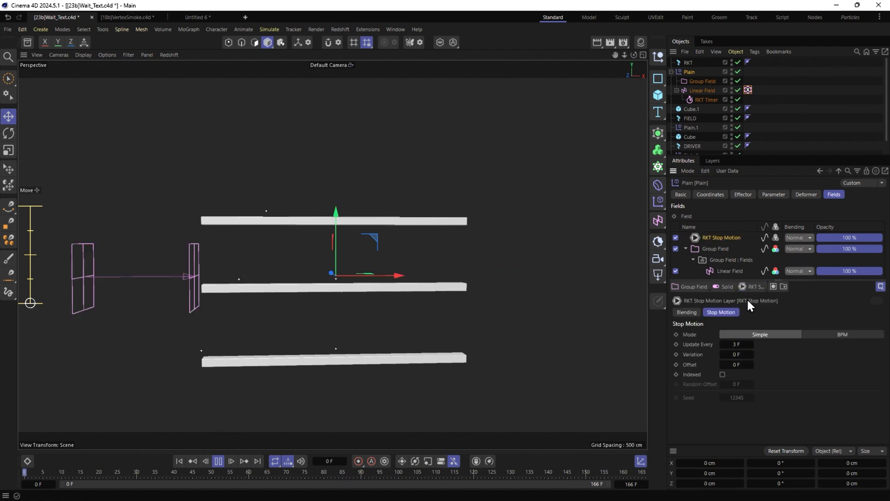
left_click_drag(711, 237, 725, 259)
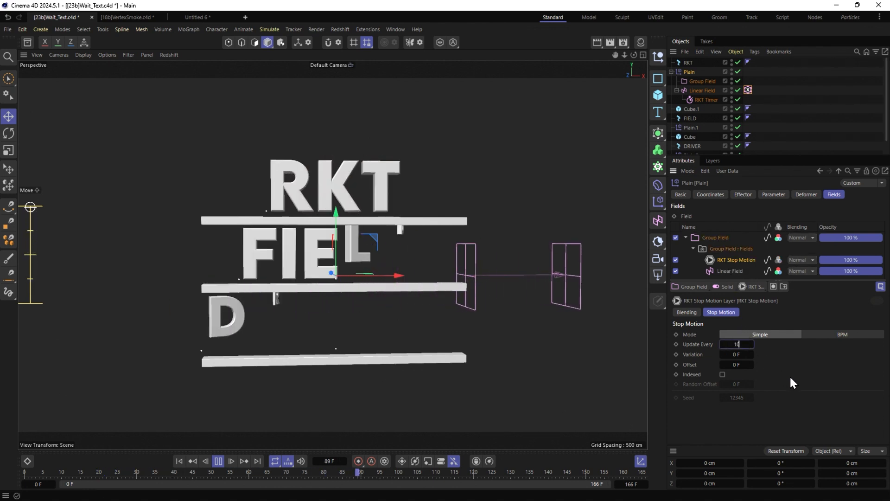
Step: Add a Delay layer inside the Group Field above RKT Stop Motion, with Spring mode and Effect Strength 7 %
left_click(757, 287)
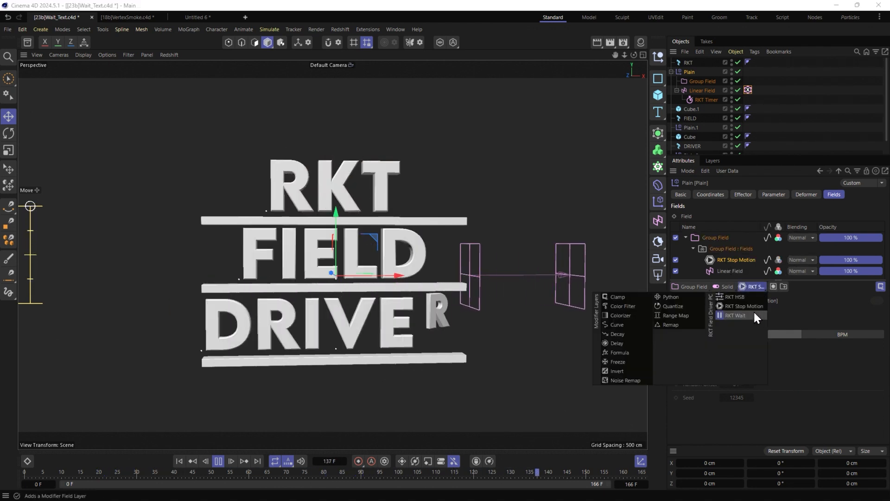
left_click(638, 342)
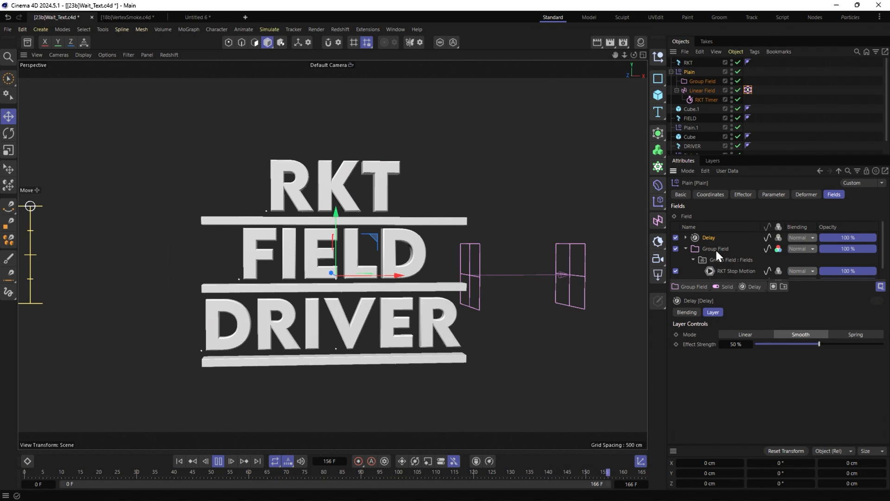
left_click_drag(723, 259, 722, 260)
left_click_drag(820, 344, 764, 345)
left_click(851, 334)
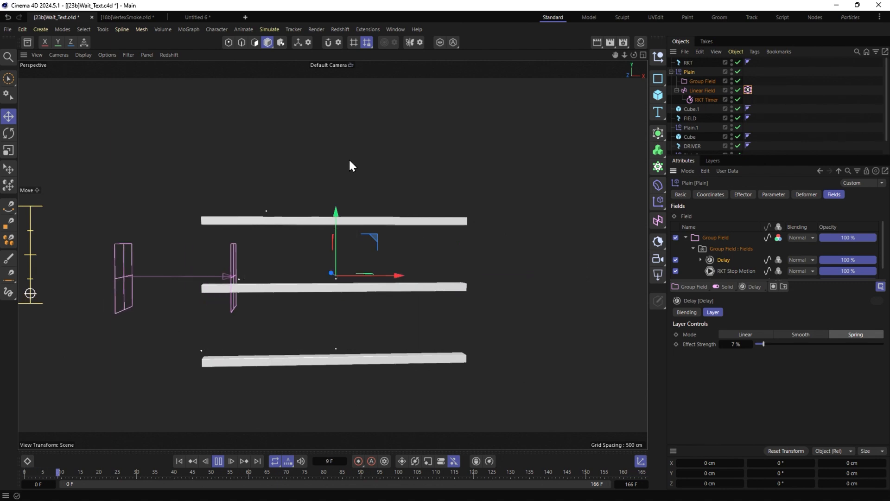
Step: Review the Color Mode in the parameters of all three Plain effectors together
left_click(691, 125, "ctrl")
scroll(707, 133, "down", 1)
left_click(691, 141, "ctrl")
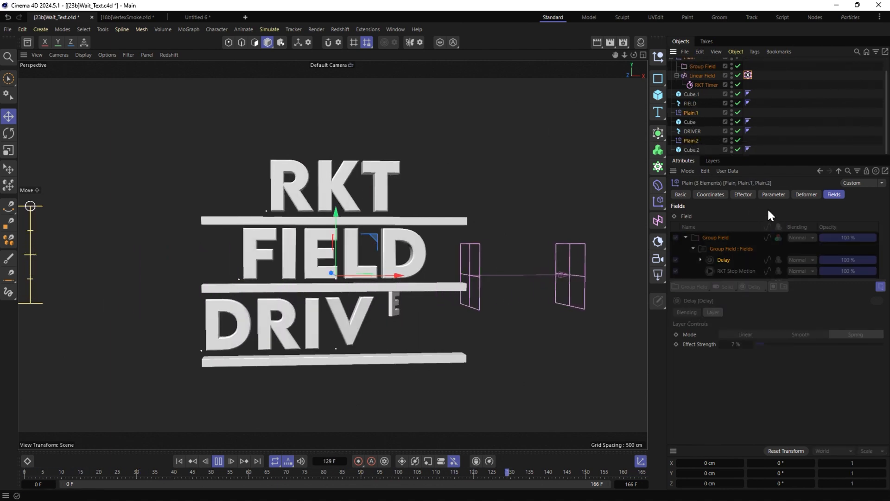
left_click(773, 194)
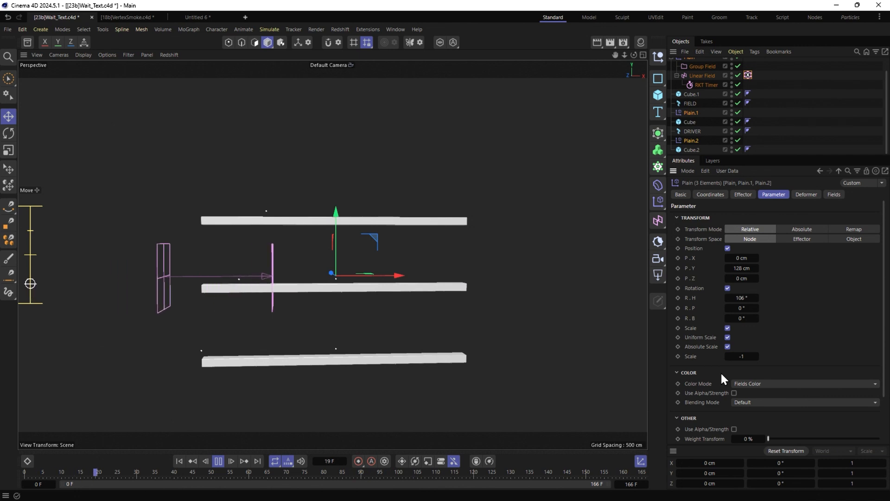
Step: Set the Color Remap mode of the Linear Field layer inside the Group Field to Gradient
left_click(702, 67)
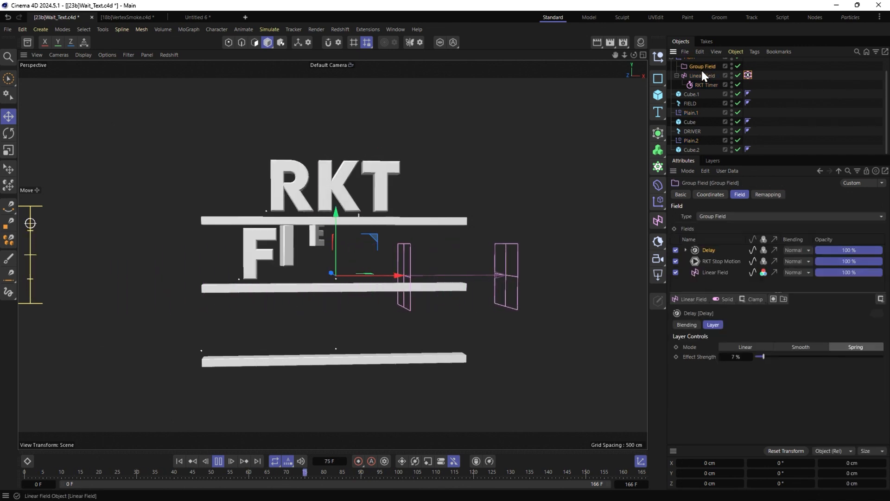
left_click(712, 272)
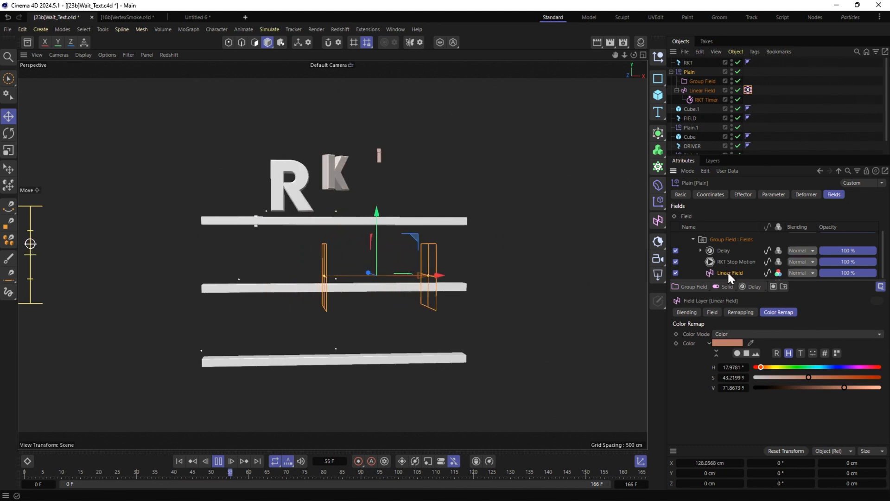
left_click(763, 335)
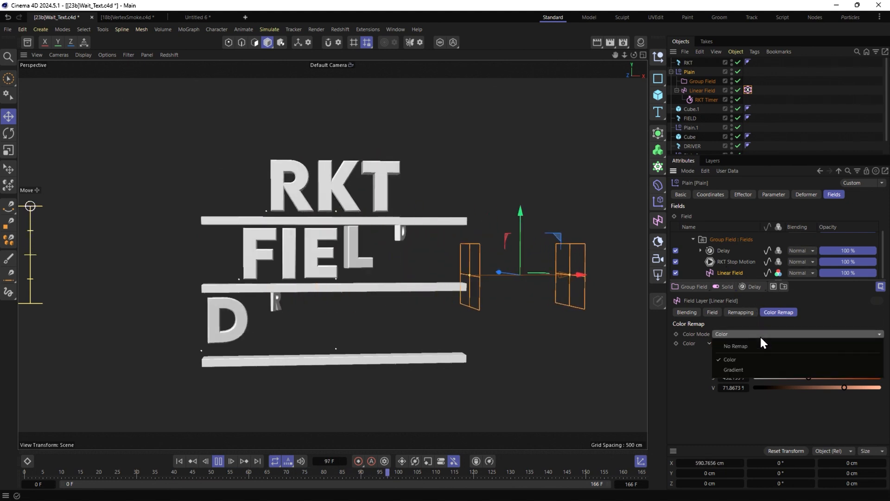
left_click(752, 371)
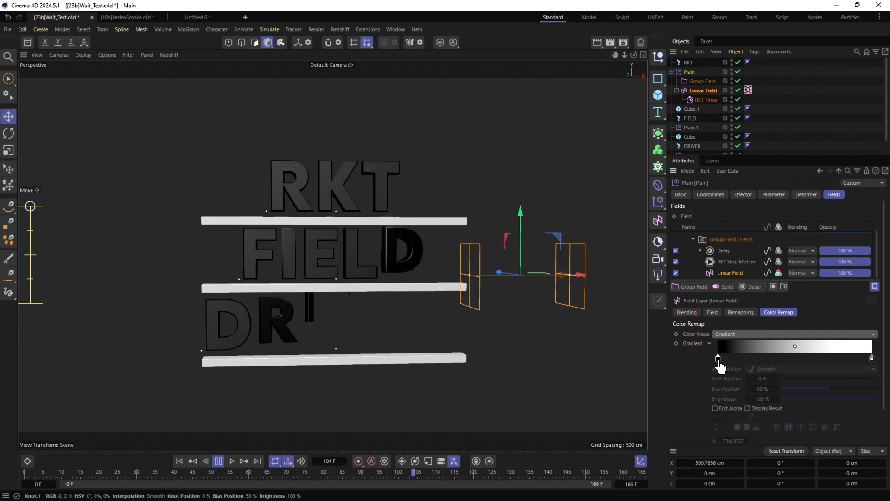
Step: Load the Coolish 2 preset into the Linear Field's color gradient
scroll(714, 376, "down", 2)
left_click(728, 436)
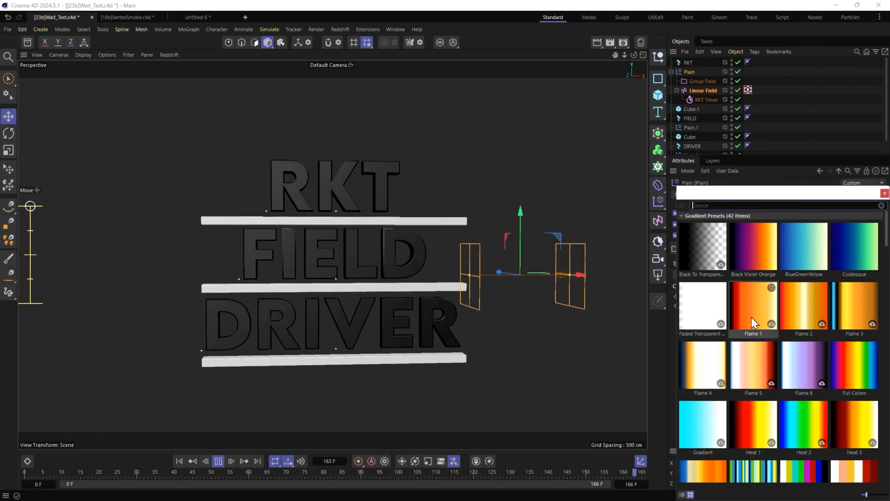
scroll(778, 336, "down", 5)
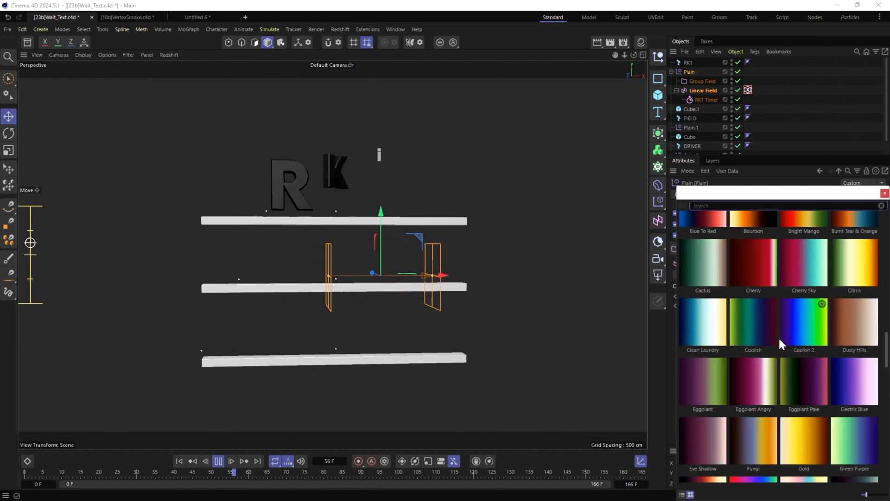
double_click(797, 333)
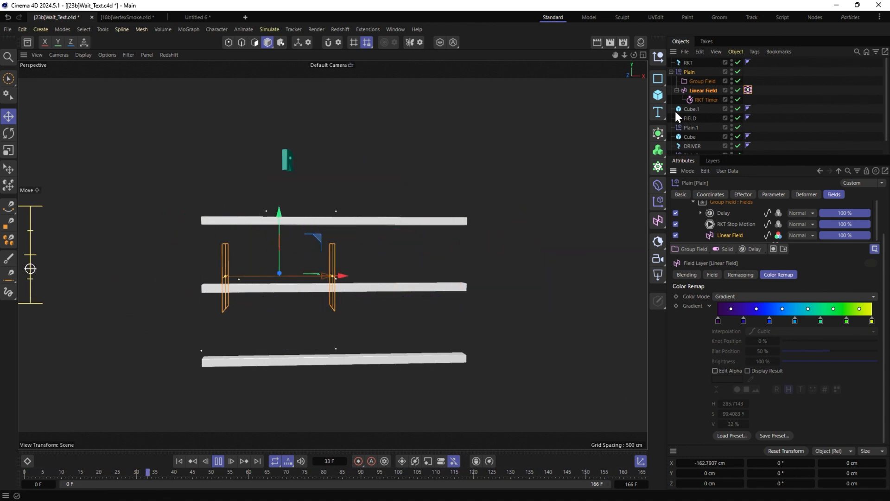
Step: Enable the color channel of the RKT Wait layer in both the Plain.1 and Plain.2 effectors
left_click(748, 90)
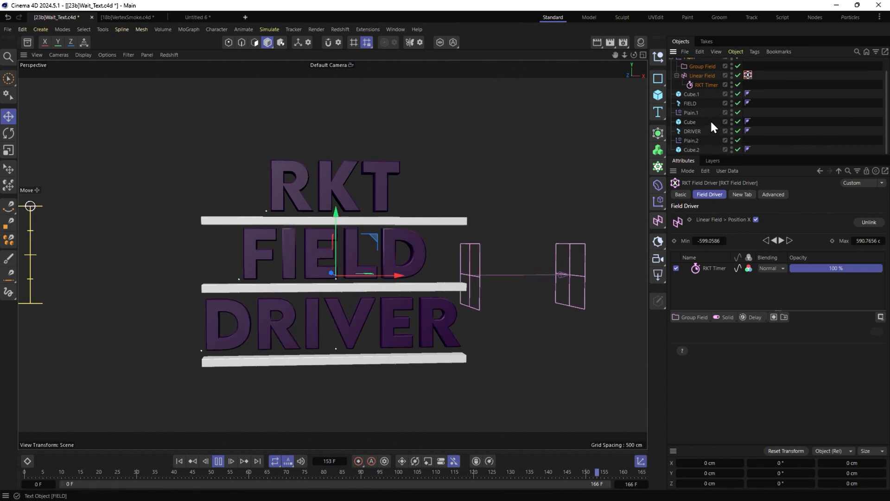
left_click(691, 127)
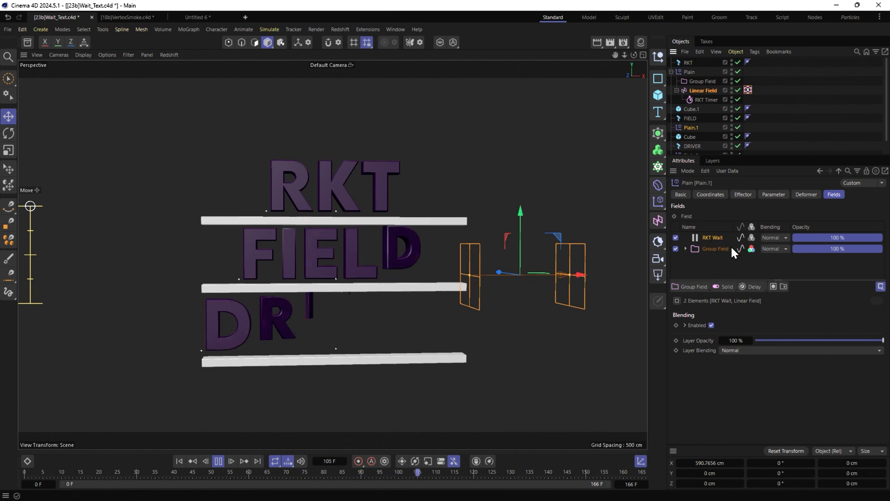
left_click(751, 238)
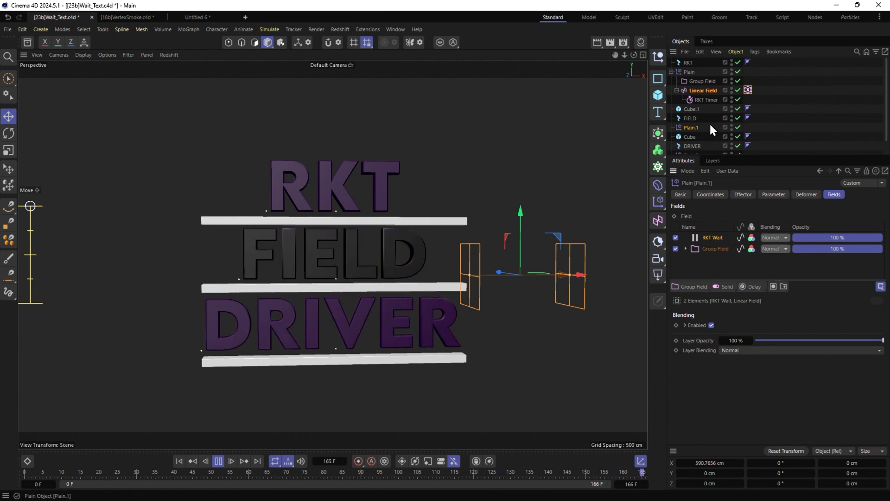
scroll(709, 122, "down", 2)
left_click(691, 140)
left_click(748, 239)
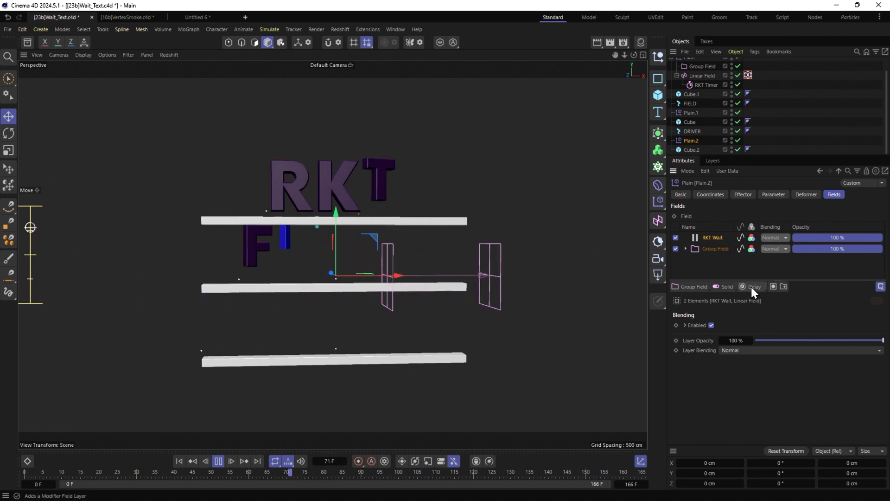
left_click_drag(751, 286, 821, 307)
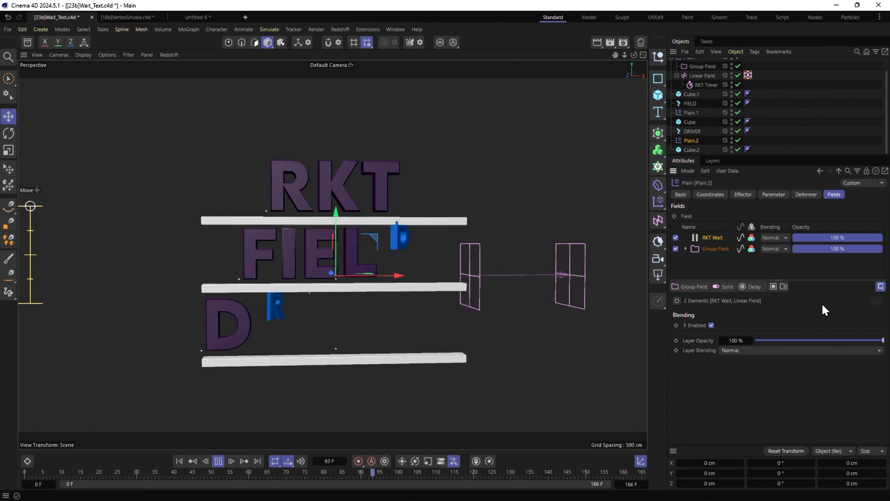